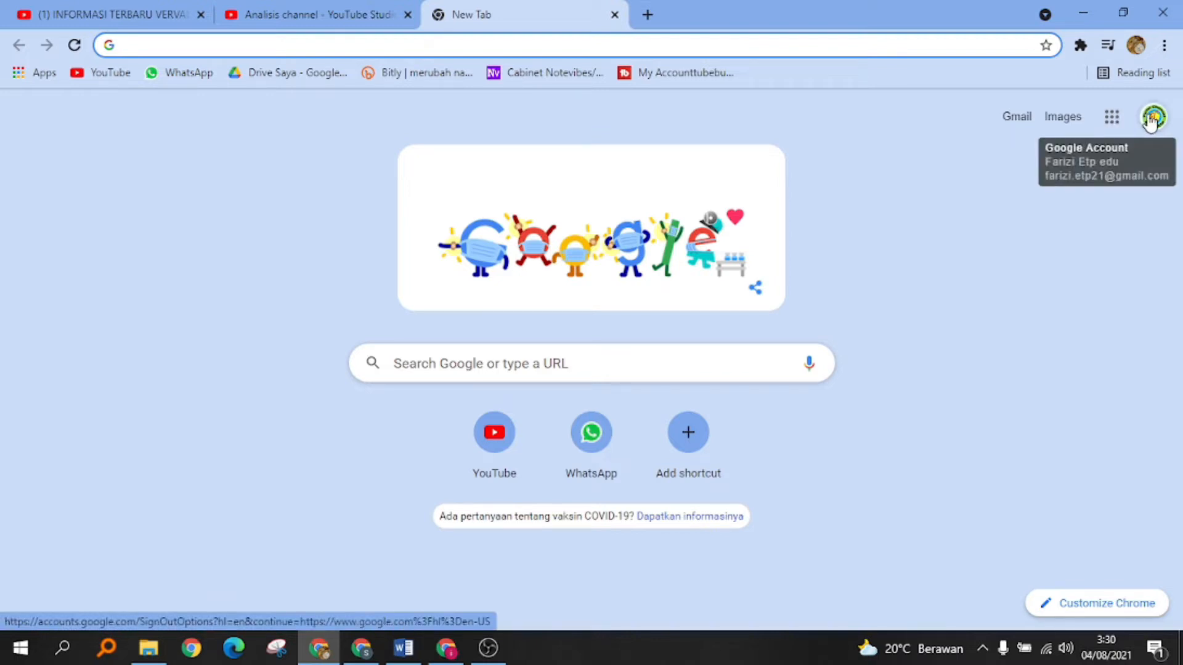
- Open Google Drive from the list of Google apps
click(1151, 121)
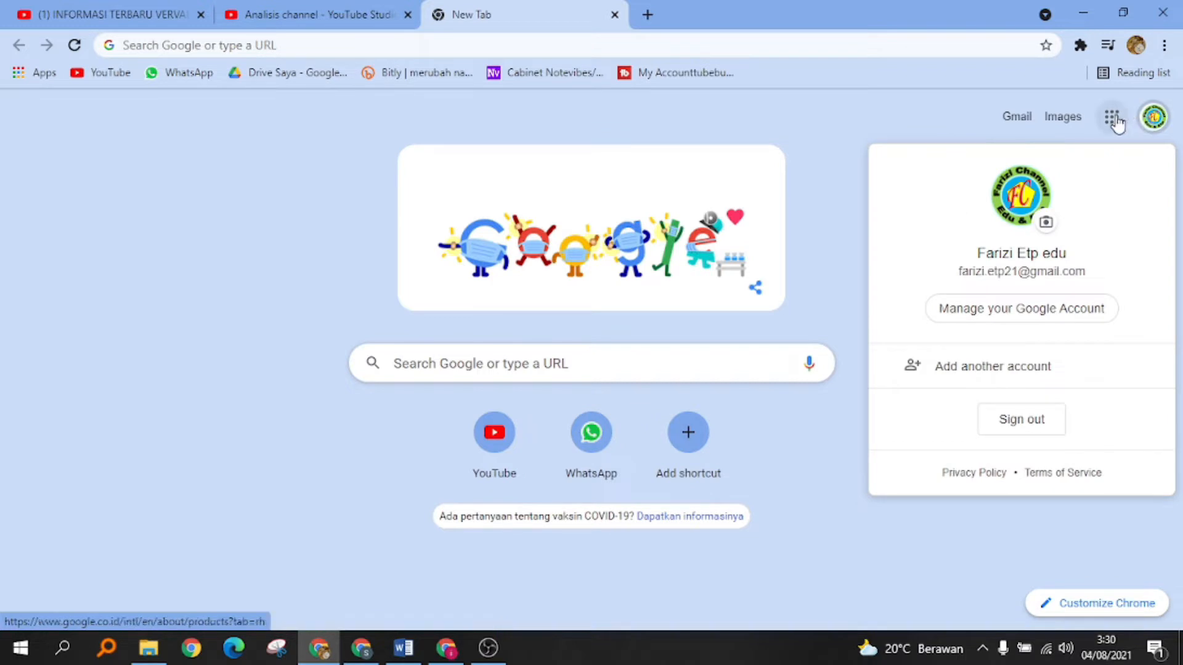
click(885, 115)
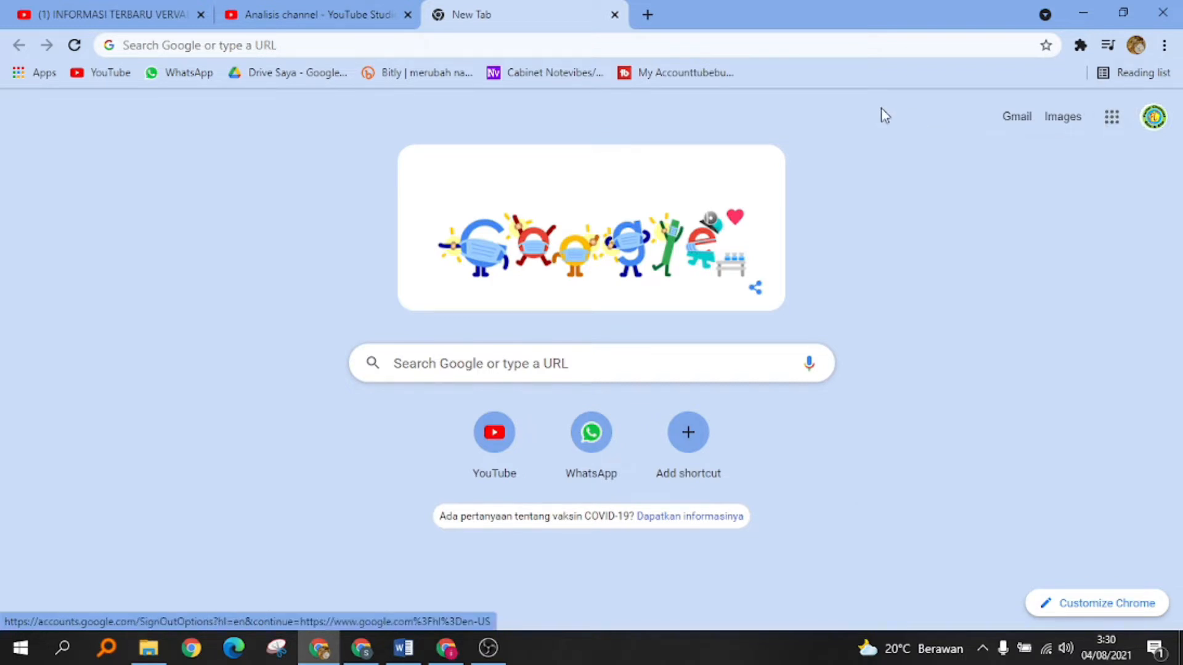
click(1111, 120)
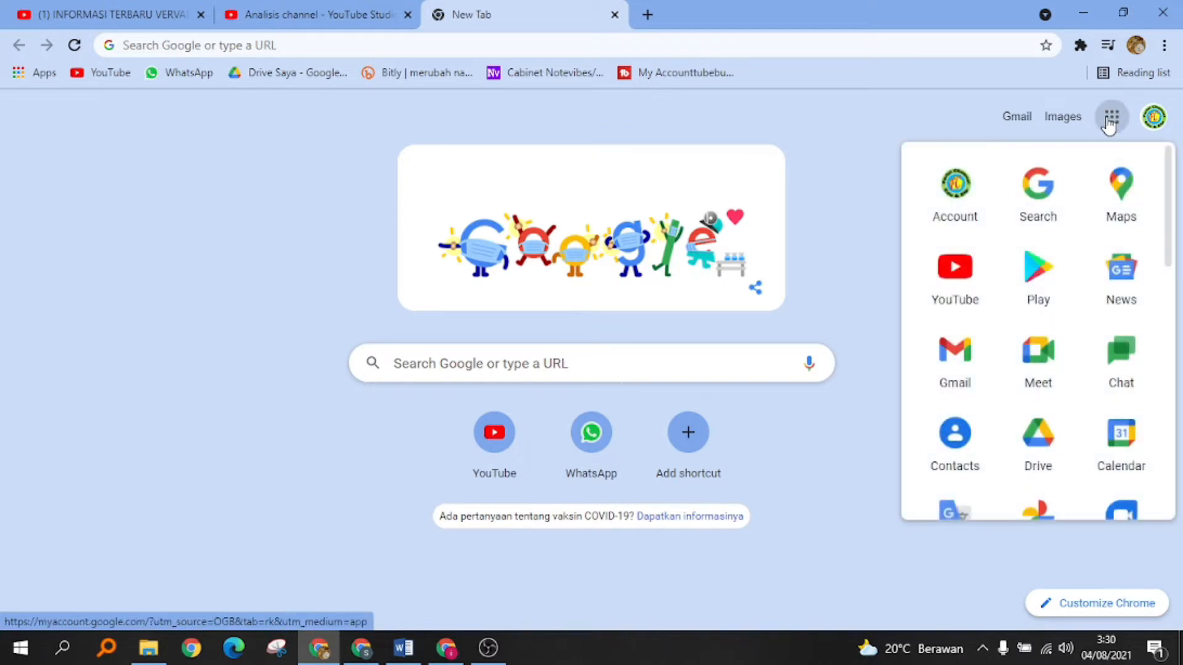
scroll(1045, 282, down, 4)
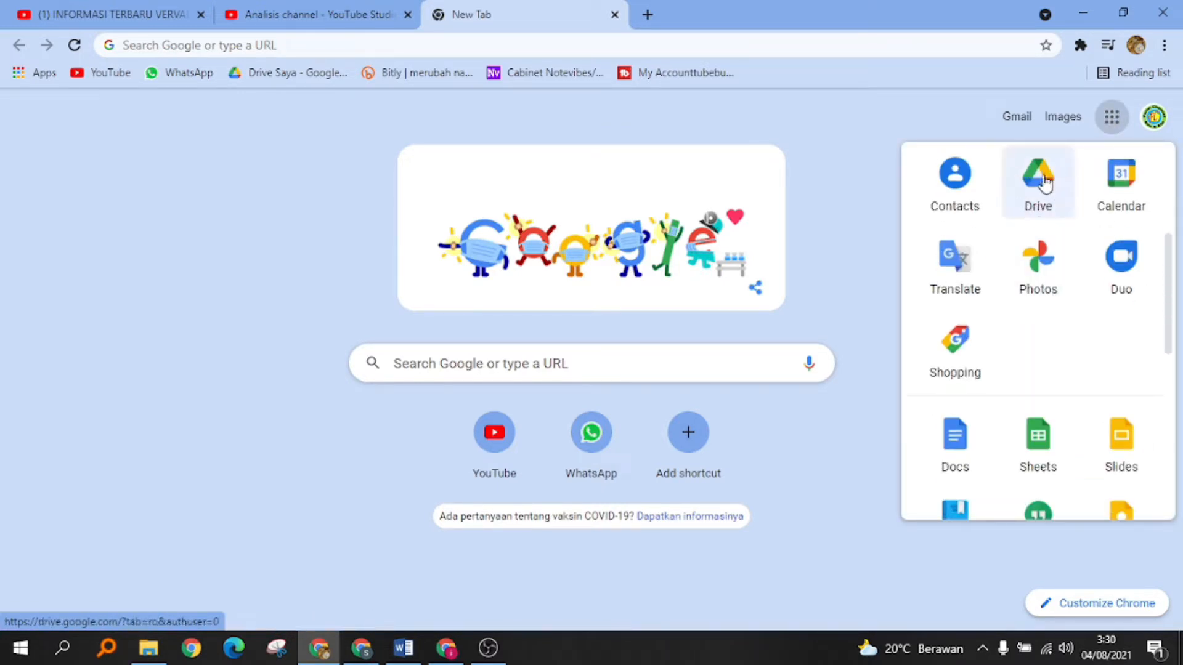
click(1008, 193)
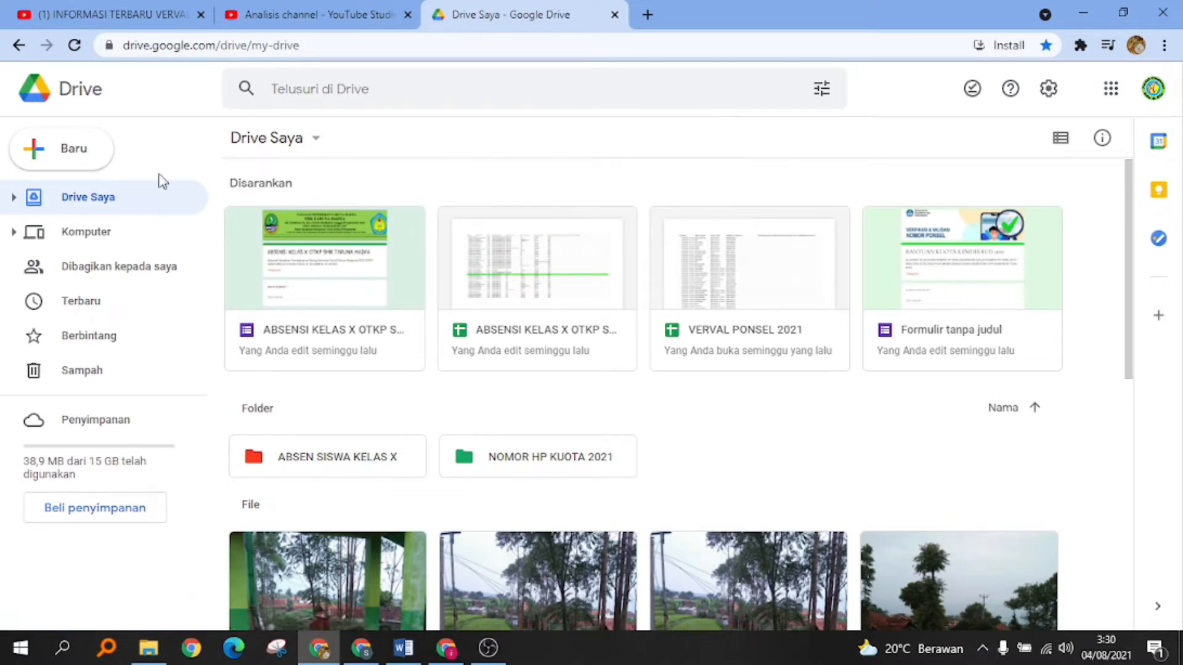
- Create a new folder named ABSENSI DARING KELAS X in Drive Saya
click(87, 157)
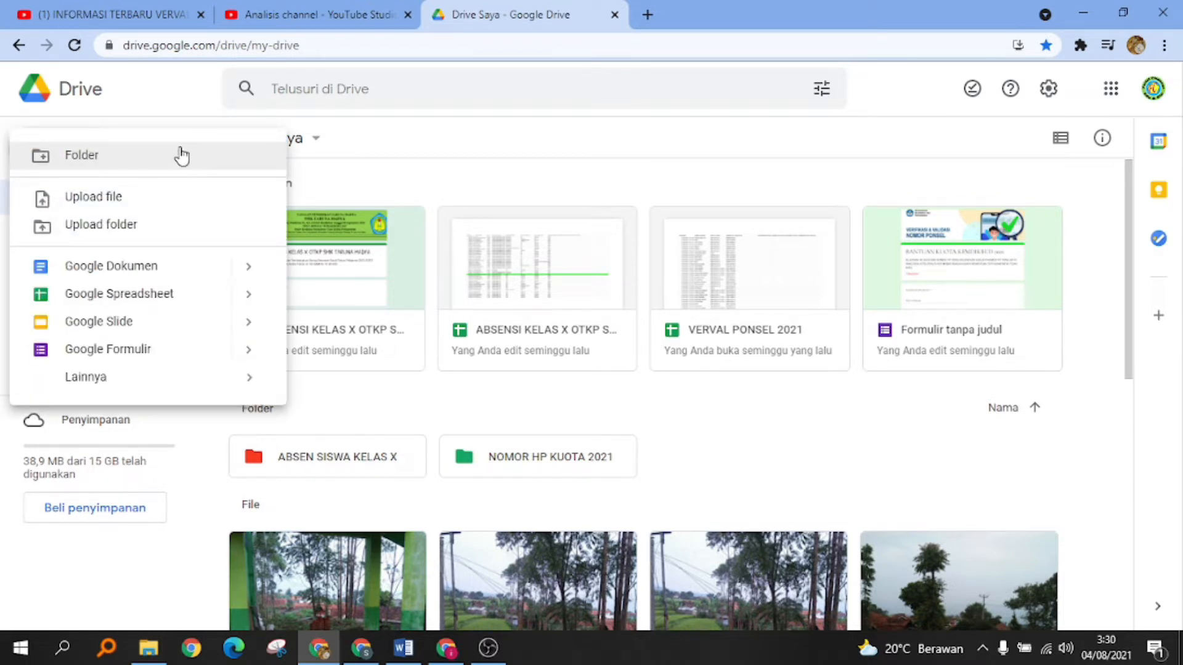
click(701, 397)
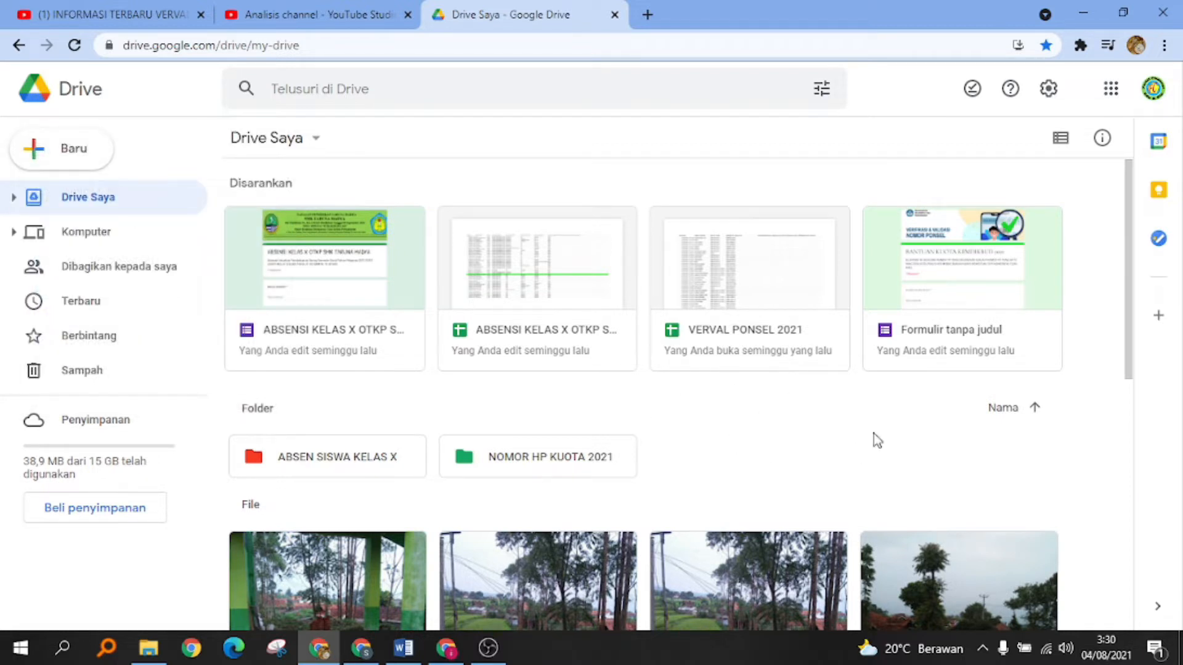
right_click(731, 411)
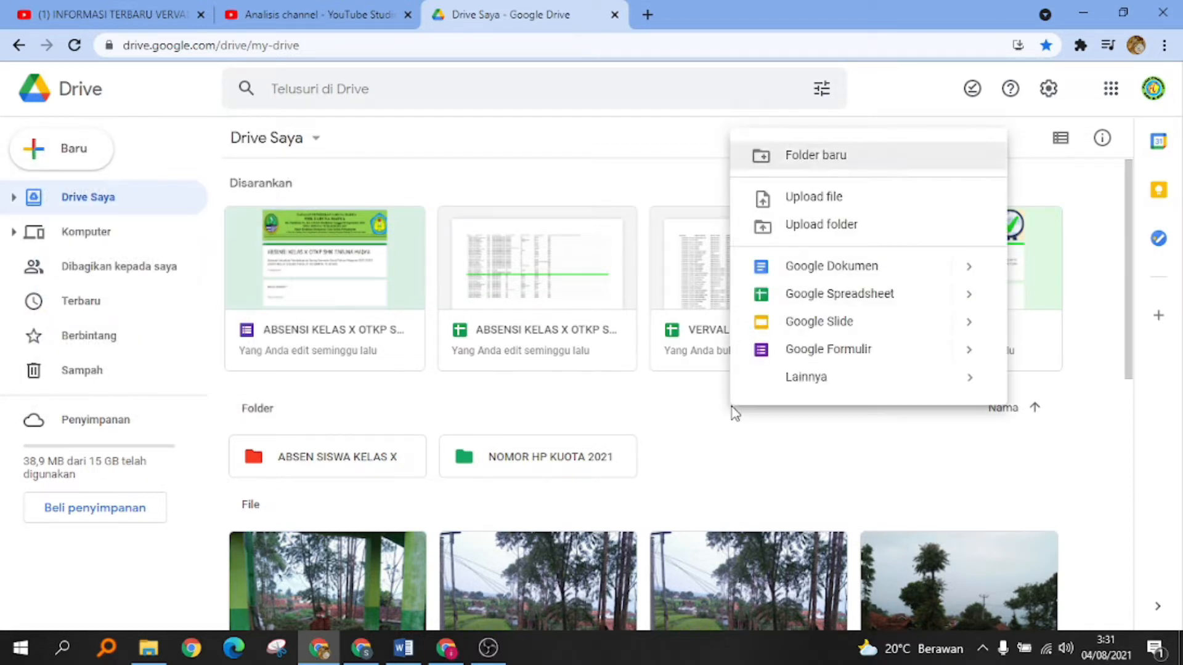
click(849, 158)
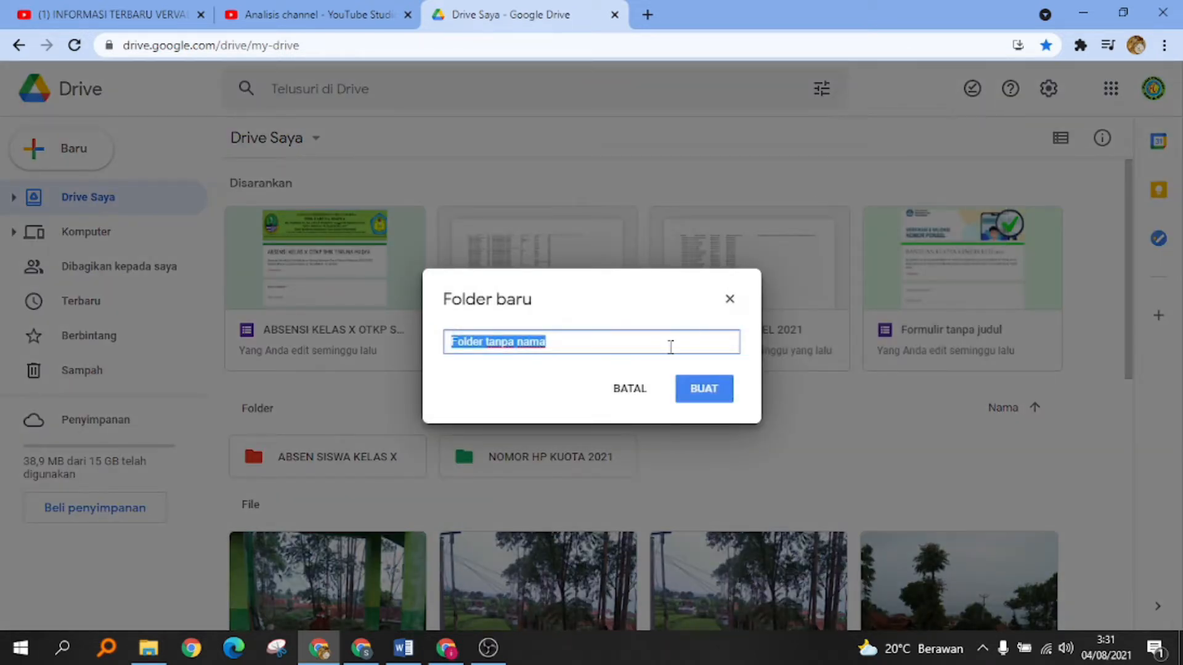
text(ABSENSI DARING KELAS X)
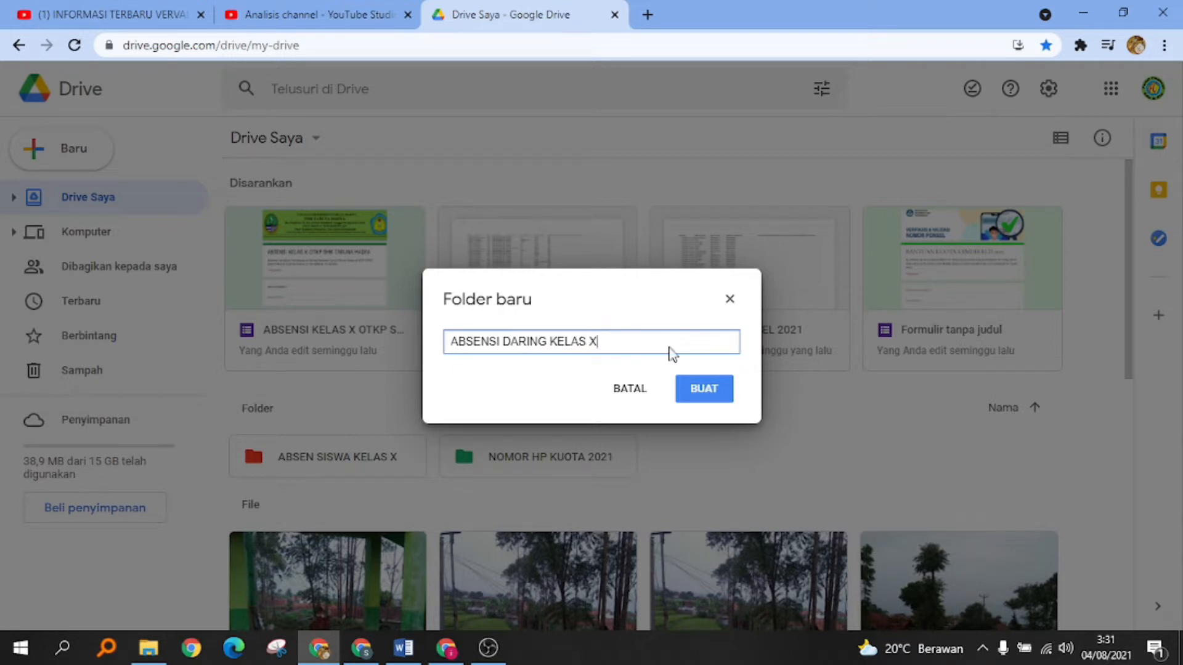
click(714, 396)
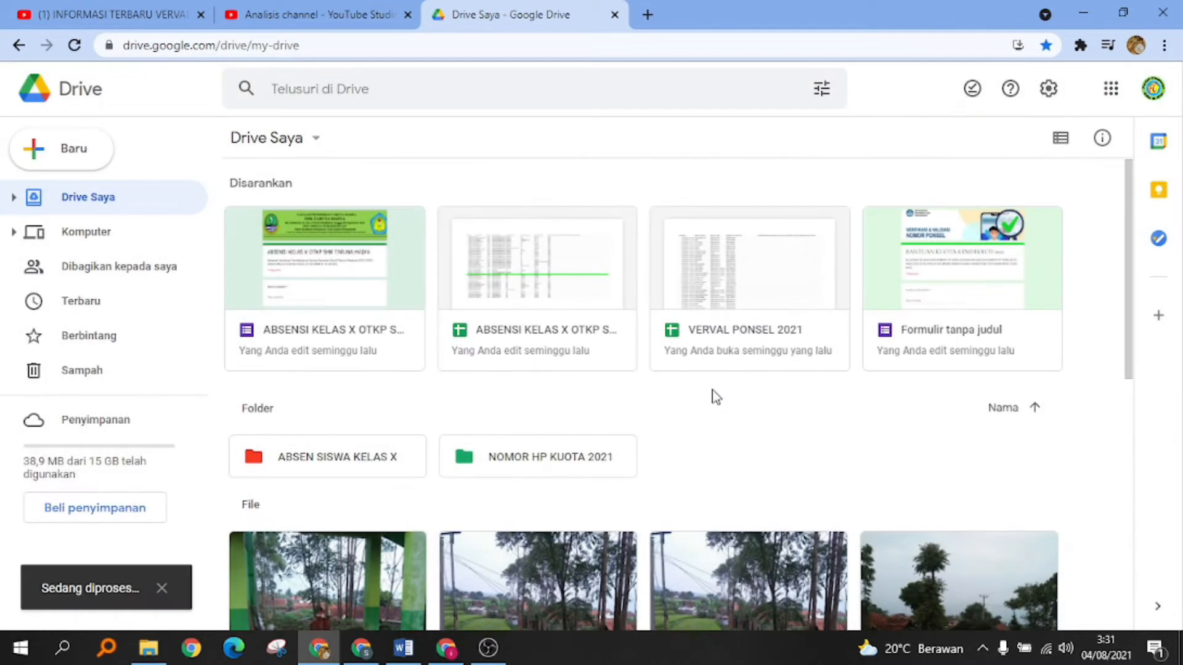
- Open the ABSENSI DARING KELAS X folder and create a blank Google Form in it
scroll(713, 396, down, 2)
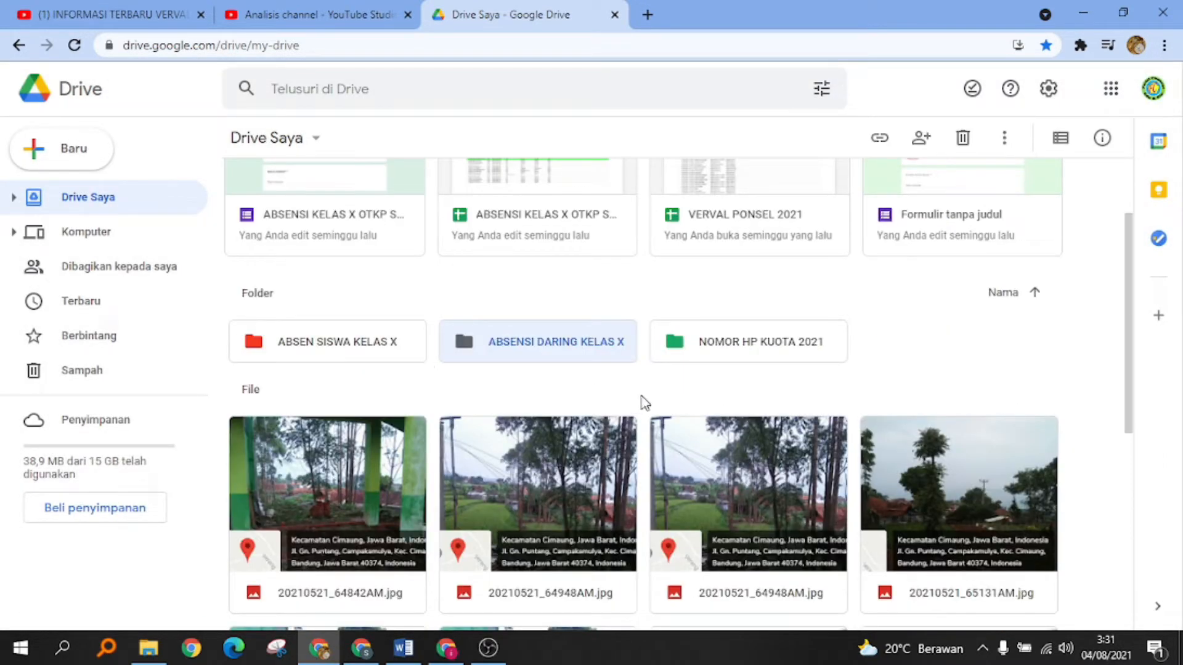
double_click(564, 343)
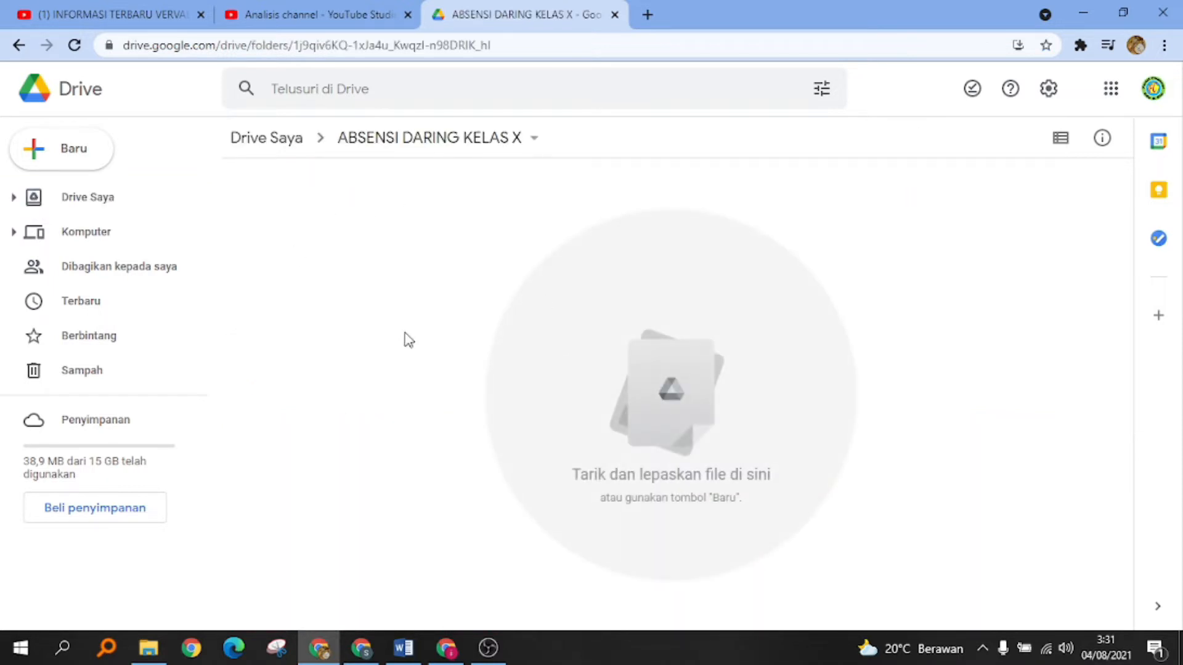
click(73, 149)
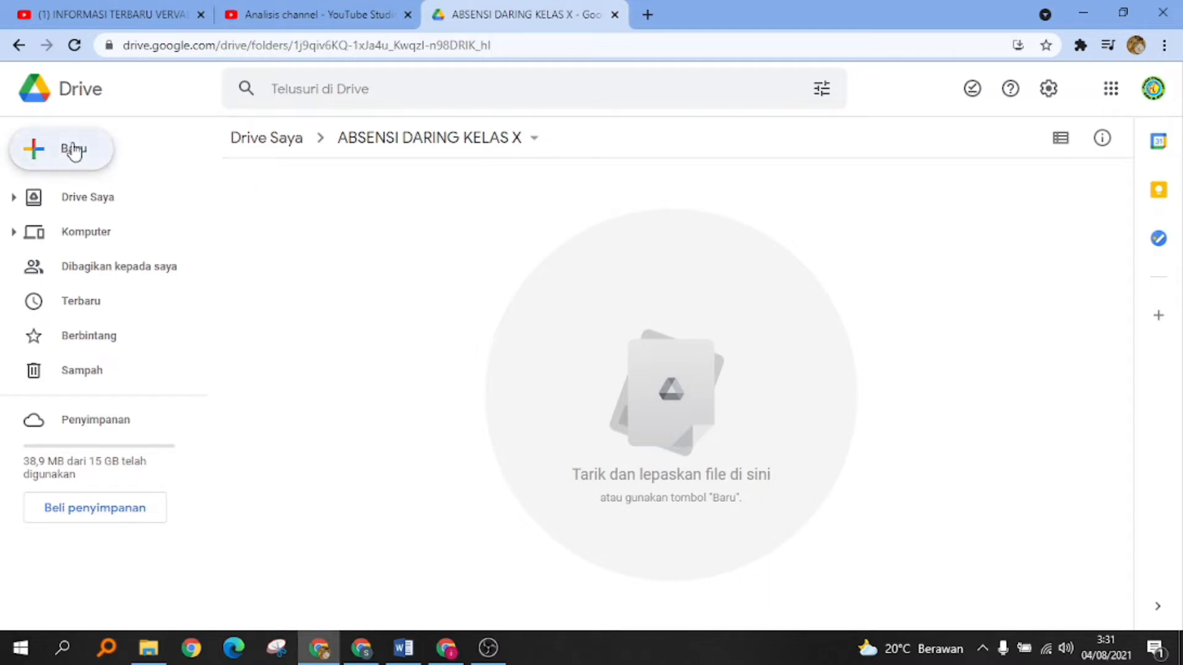
click(402, 230)
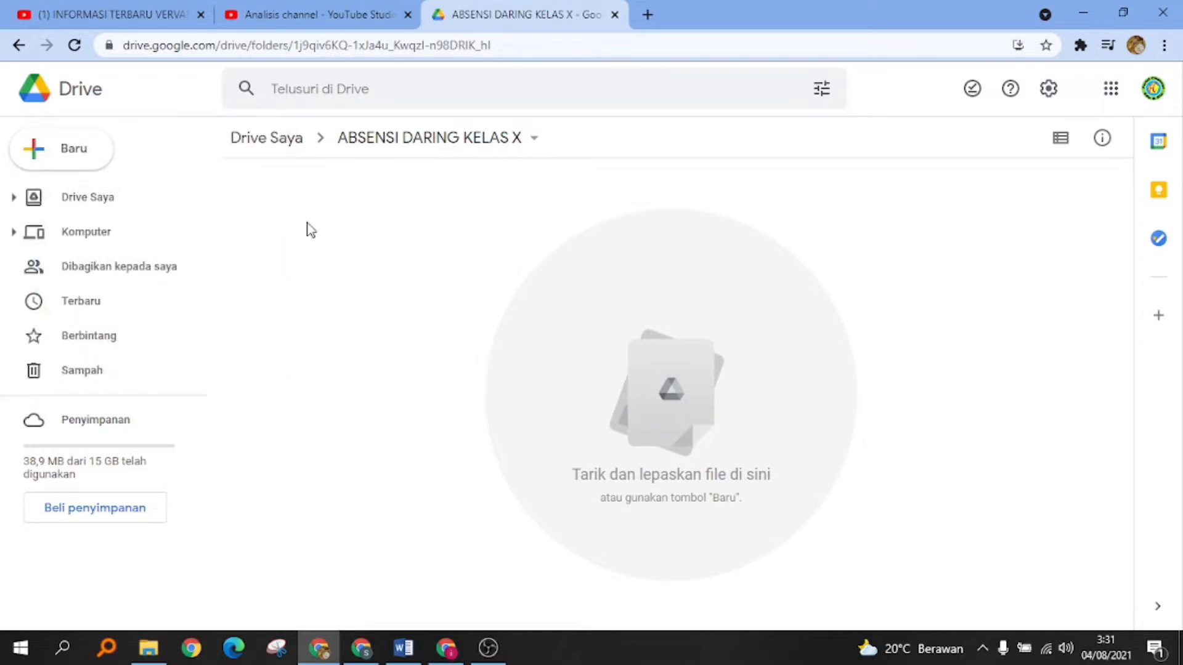
right_click(386, 237)
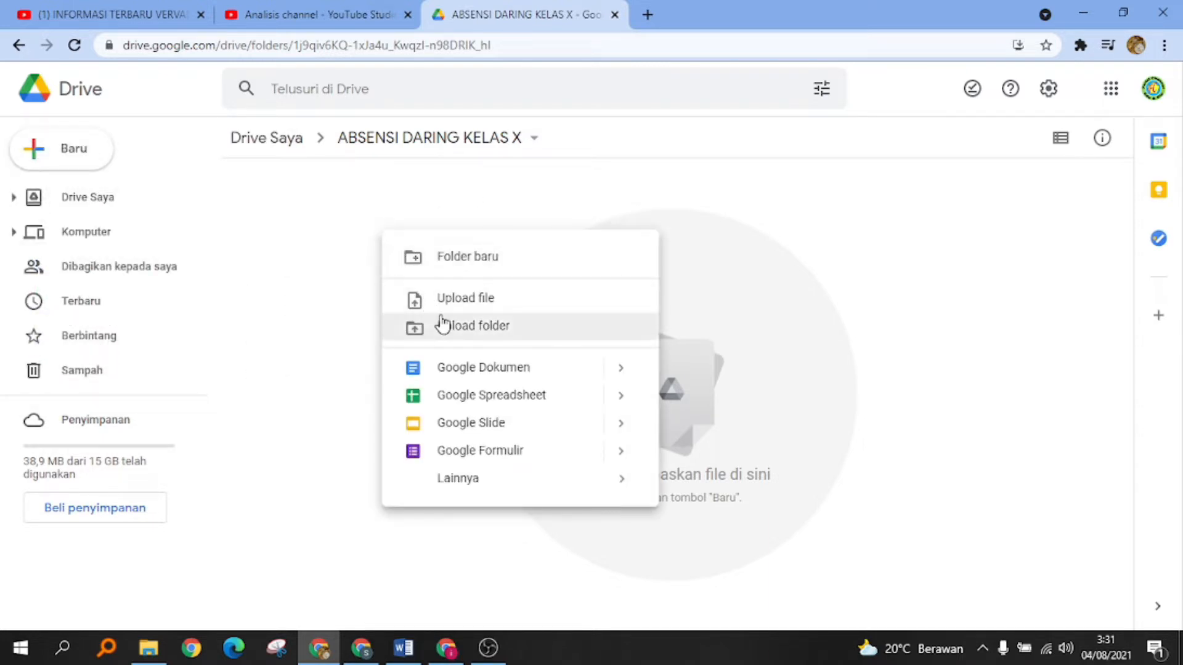
click(496, 459)
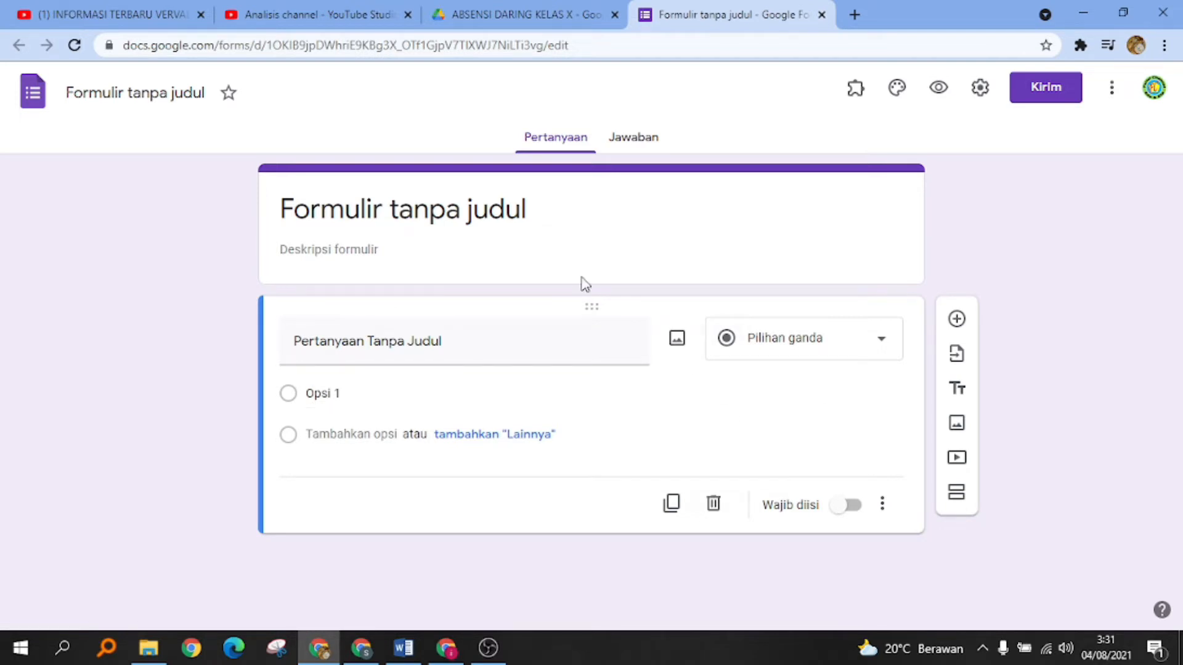
- Set the form's title to ABSENSI DARING KELAS X
click(509, 209)
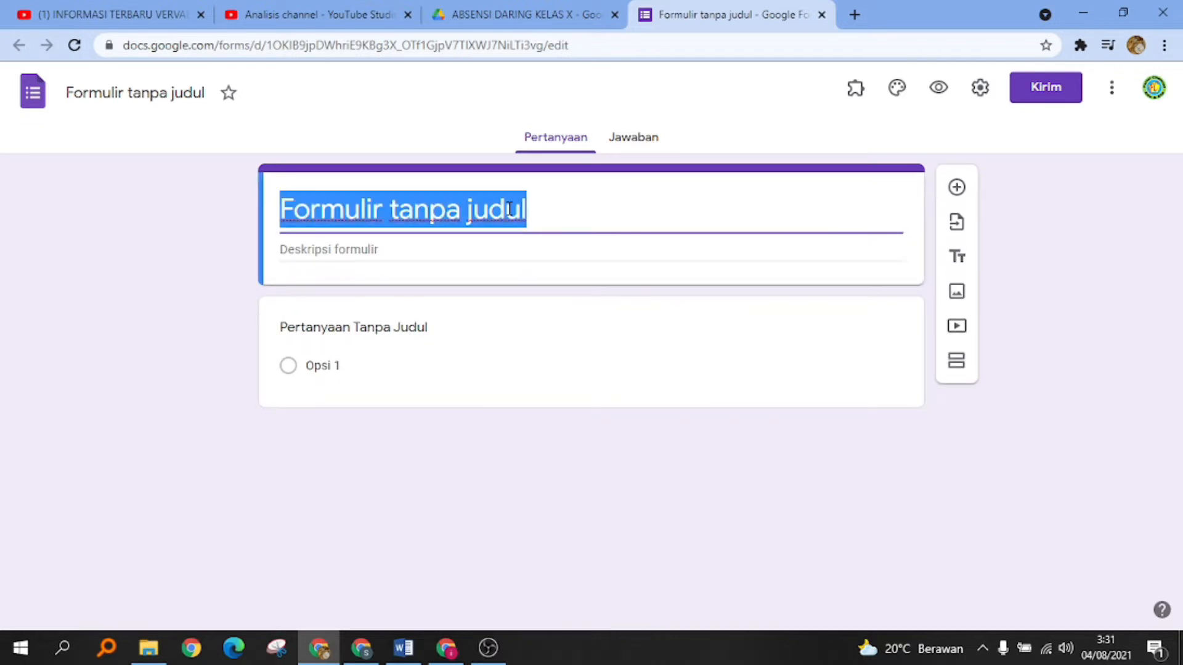
text(ABS)
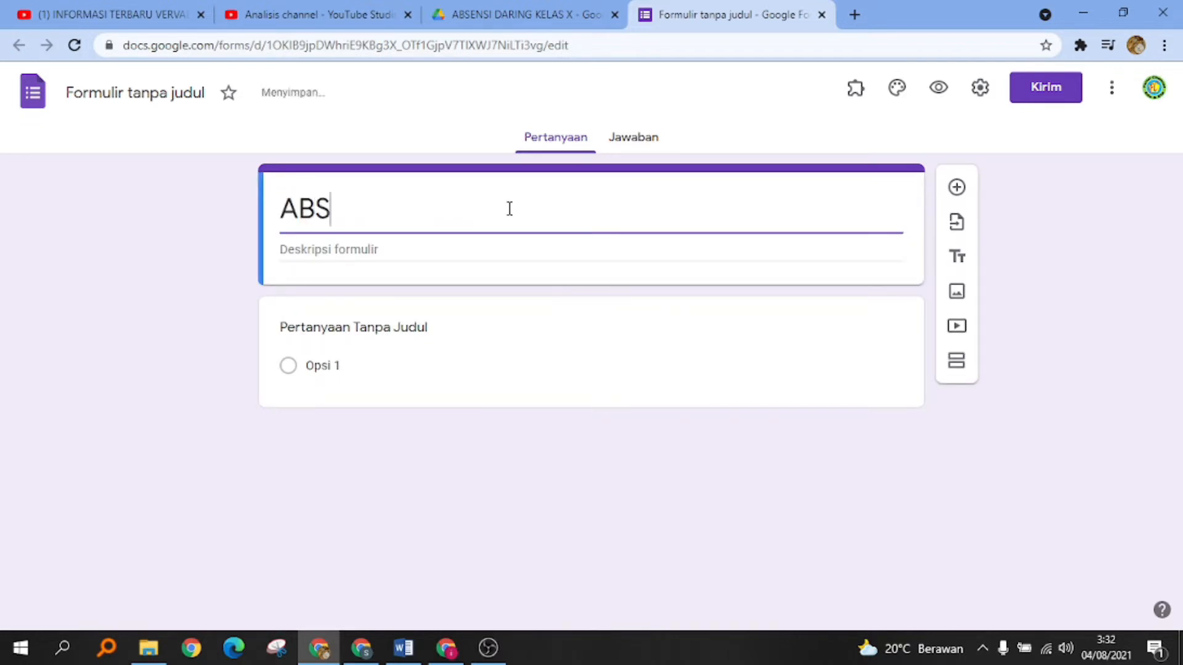
text(ENSI )
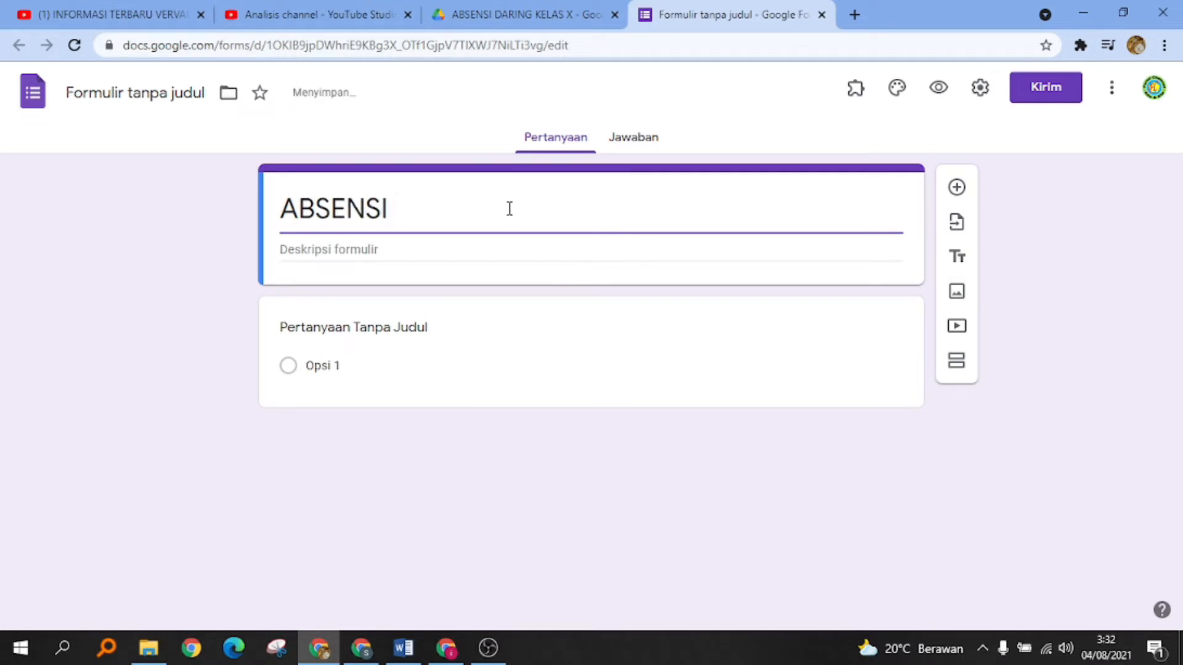
text(DARING )
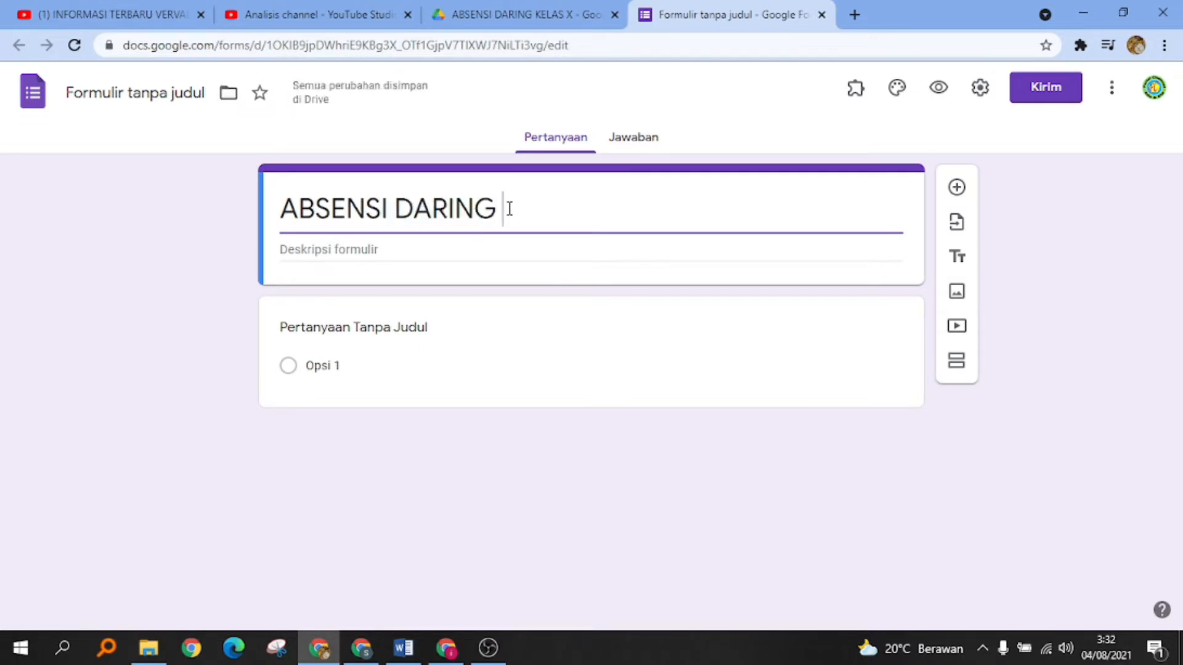
text(KELAS X)
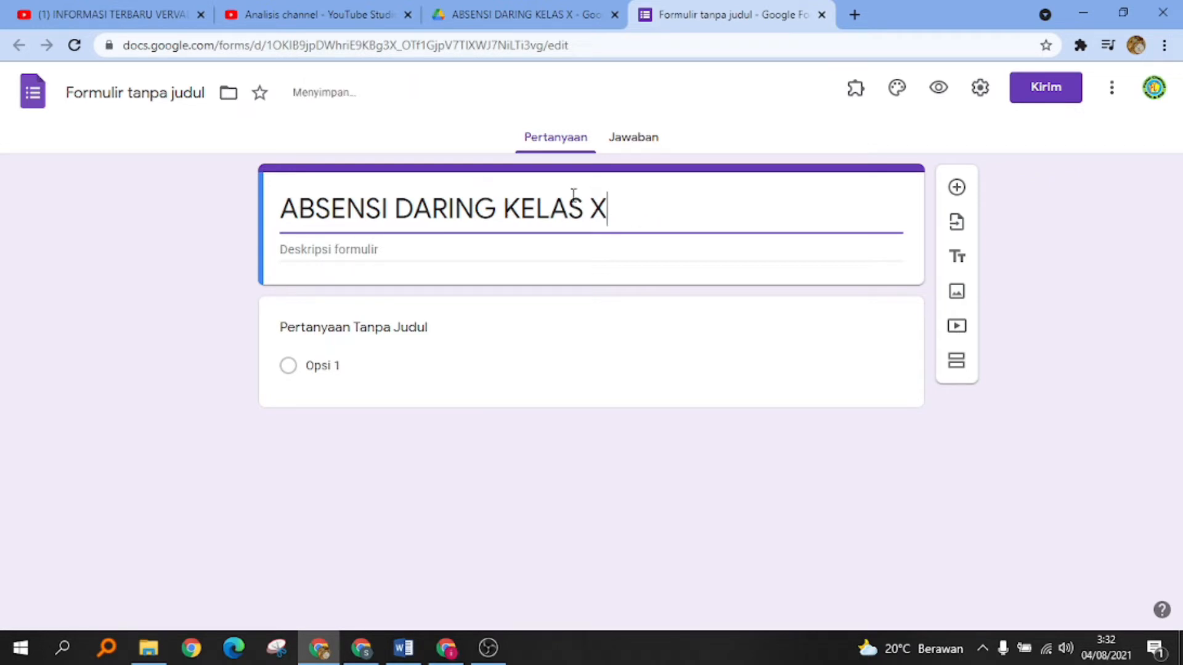
- Enter the form description SILAHKAN ISI ABSEN SEBELUM PEMBELAJARAN DIMULAI
click(476, 252)
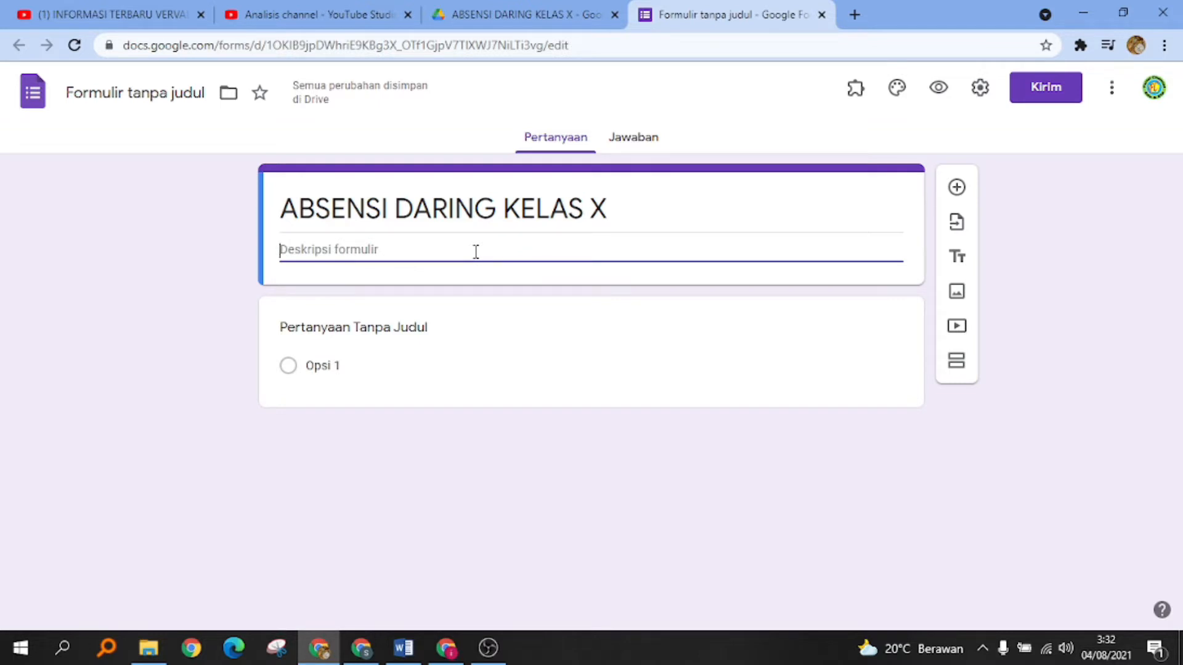
text(SILAHKAN ISI ABS)
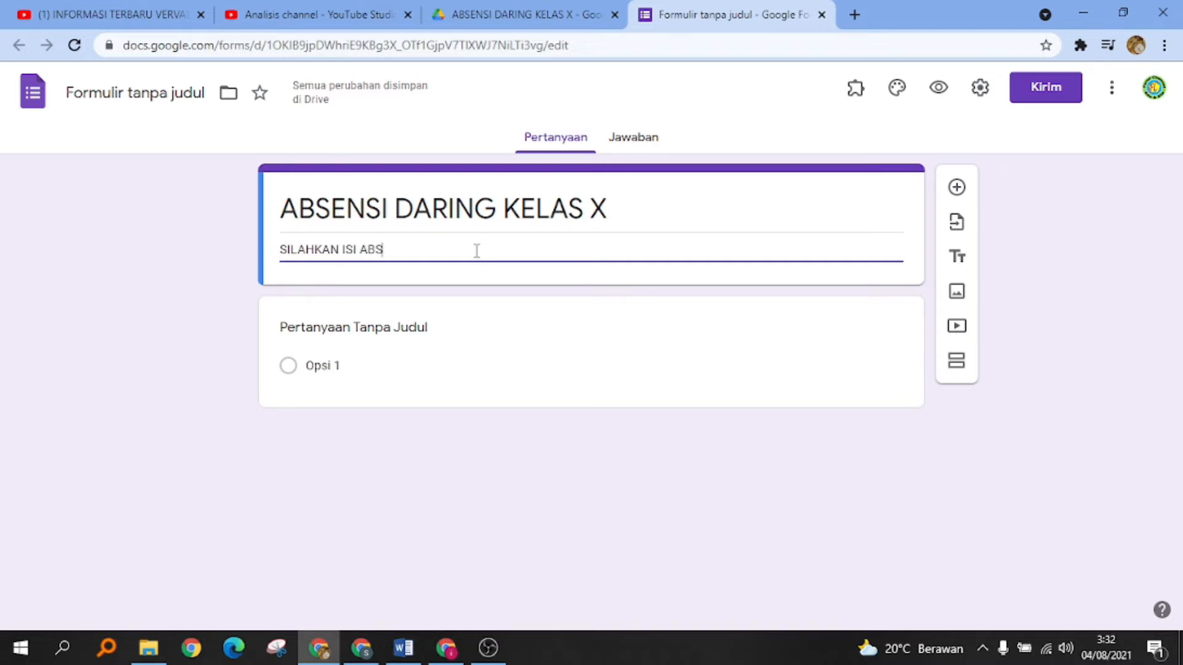
text(EN SEBE)
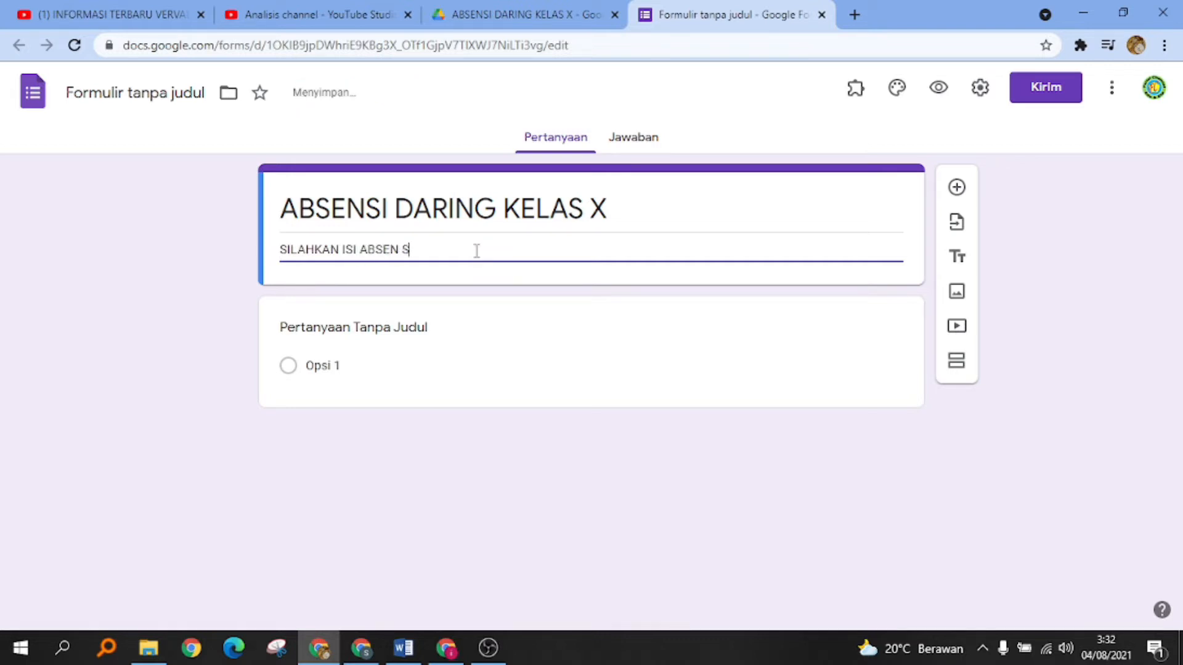
text(LUM PEMBELAJAR)
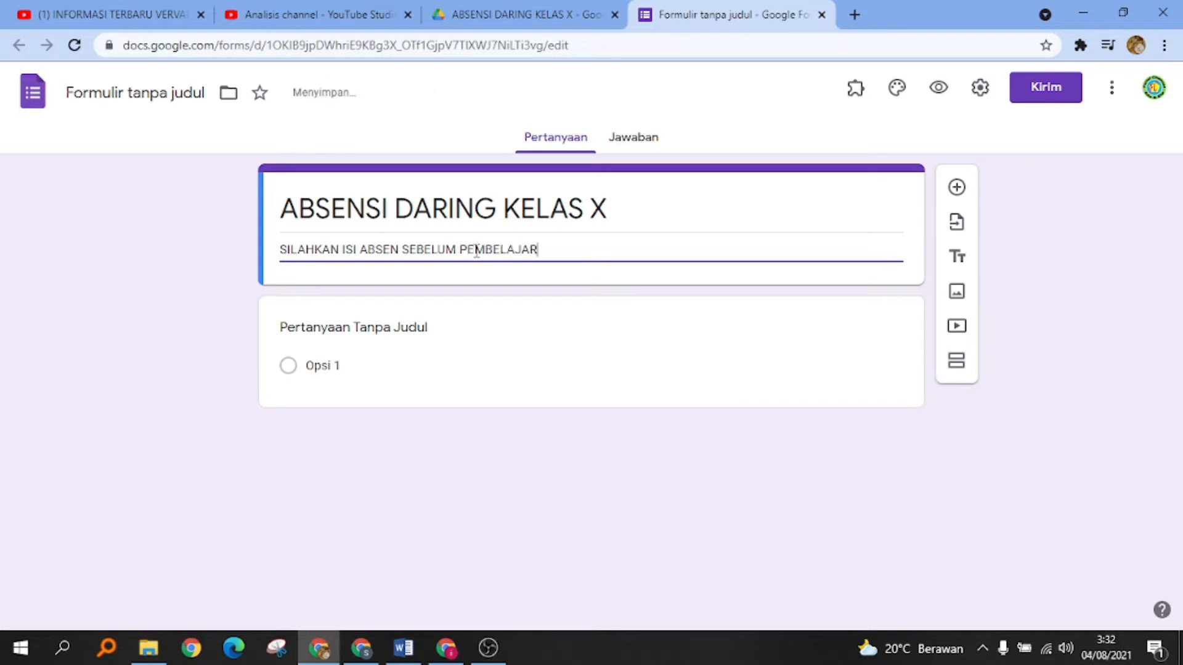
text(AN DIMU)
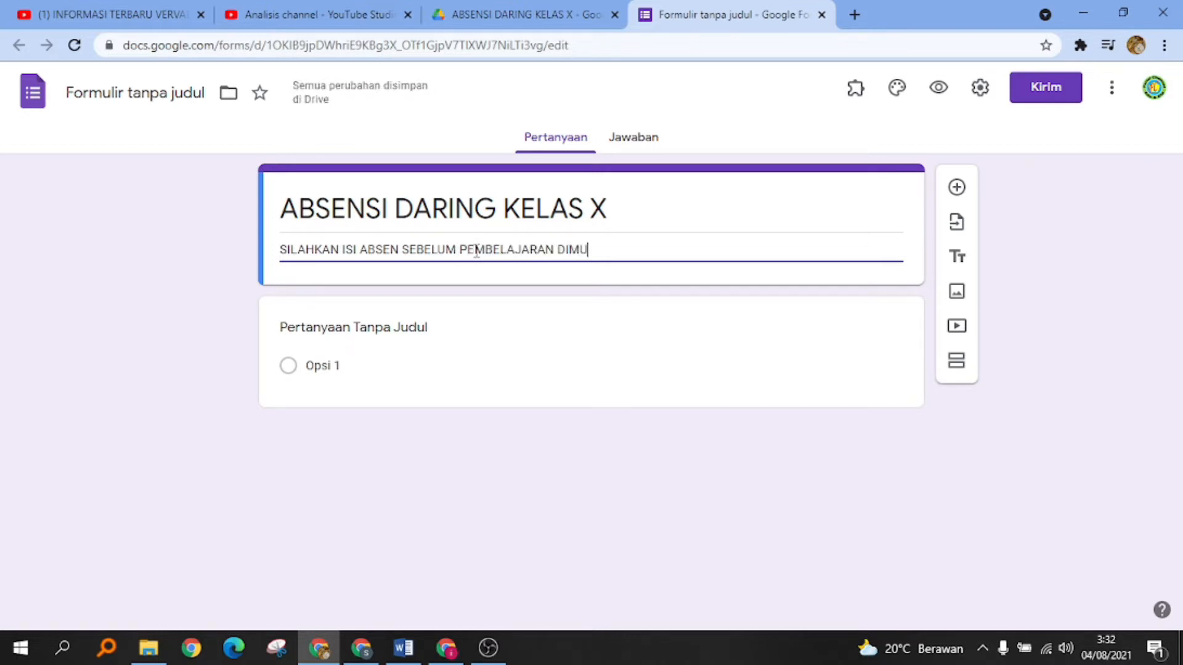
text(LAI)
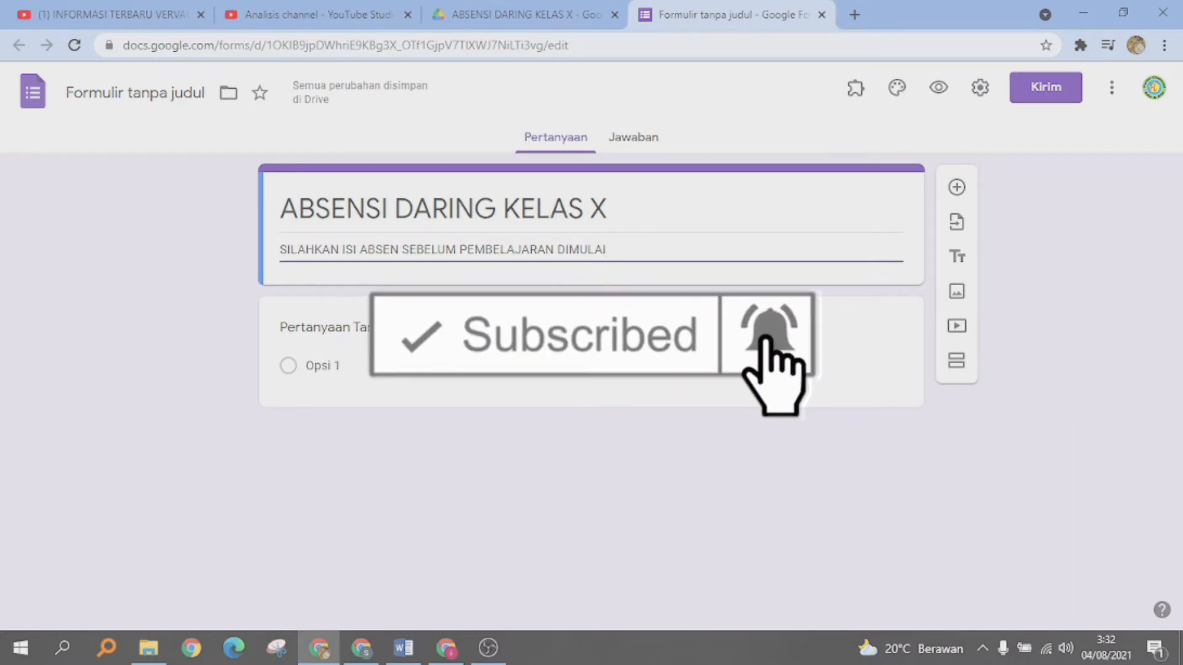
- Name the form file ABSENSI DARING KELAS X to match the form's title
click(413, 331)
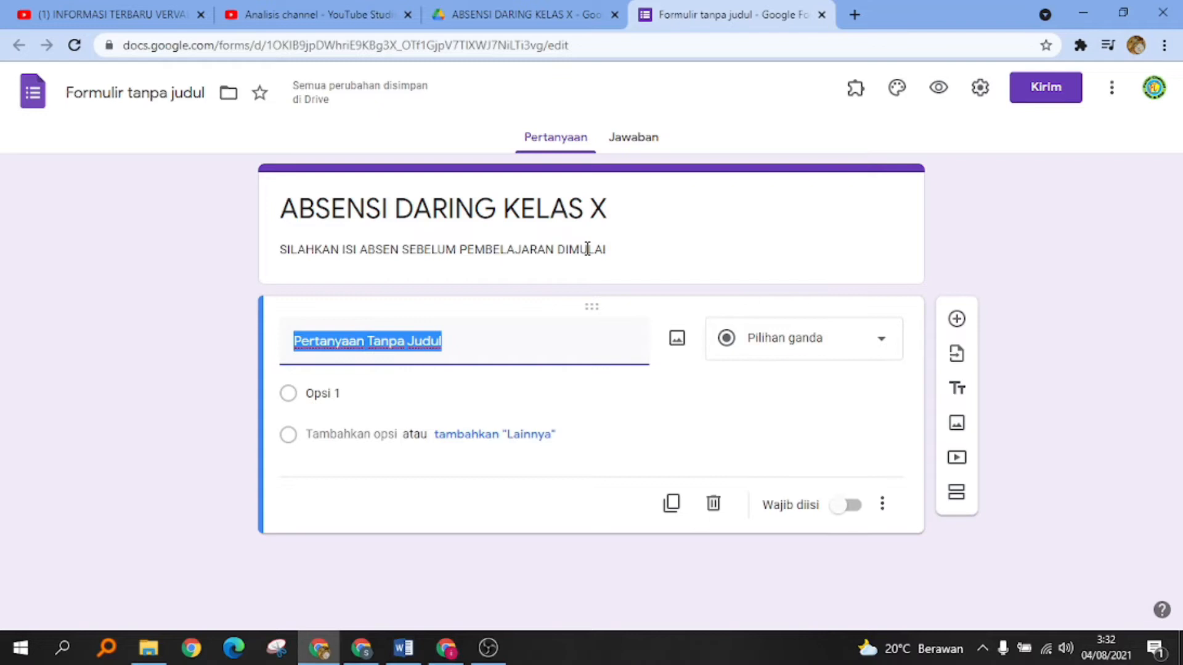
click(564, 211)
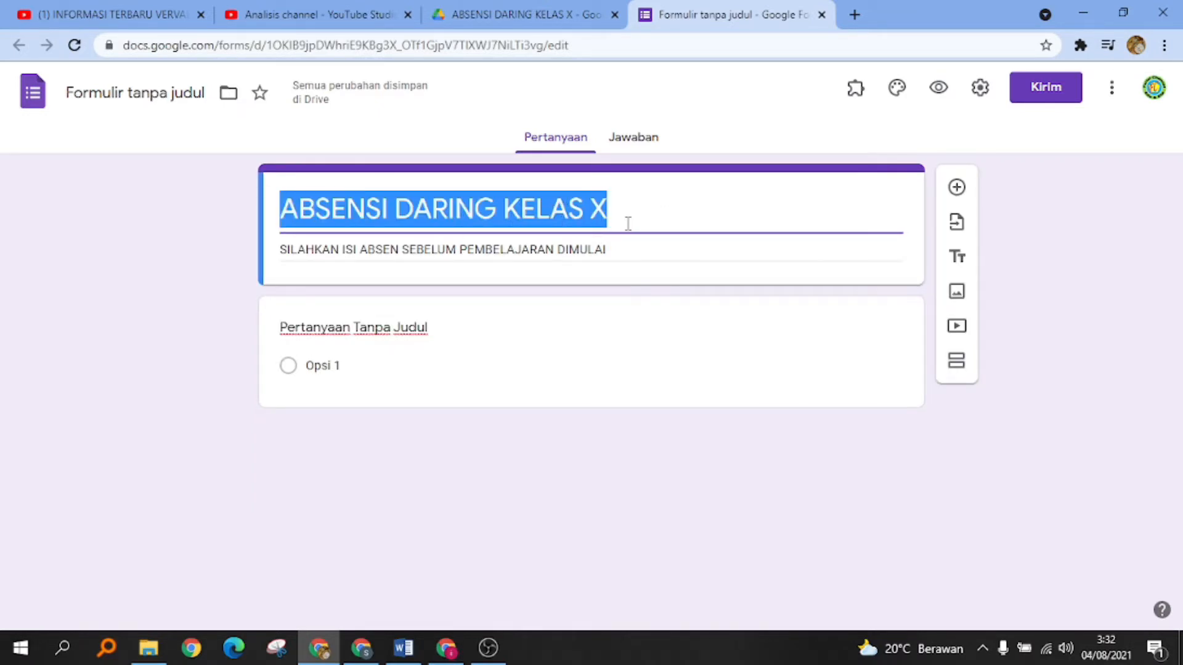
click(628, 223)
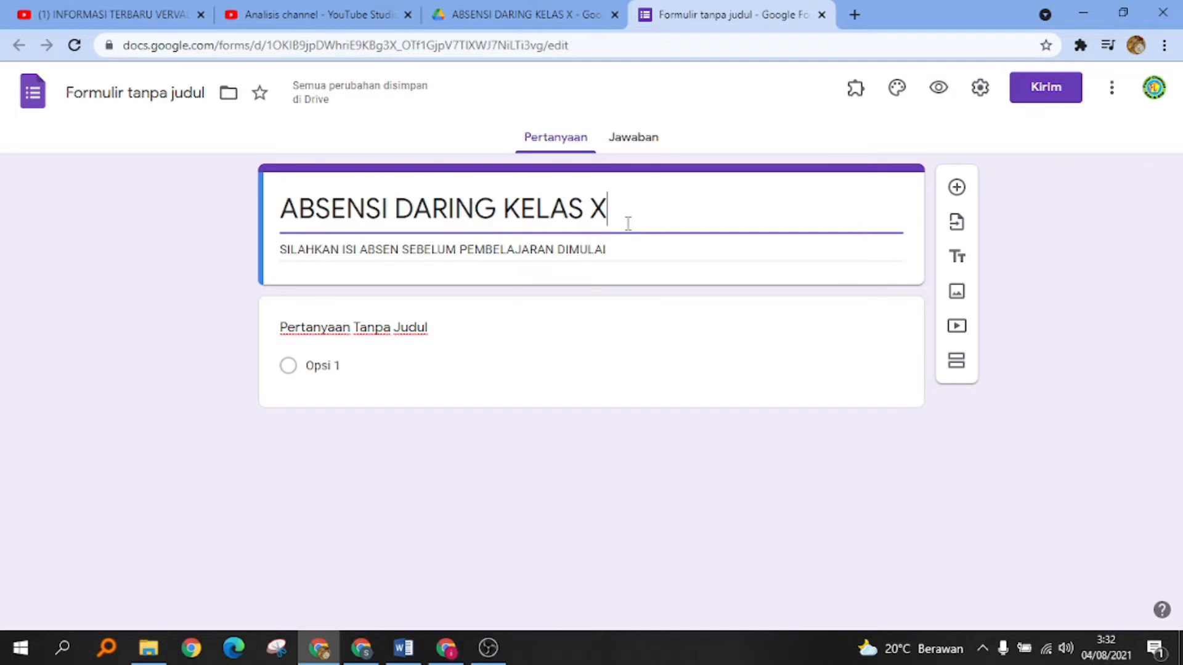
click(166, 97)
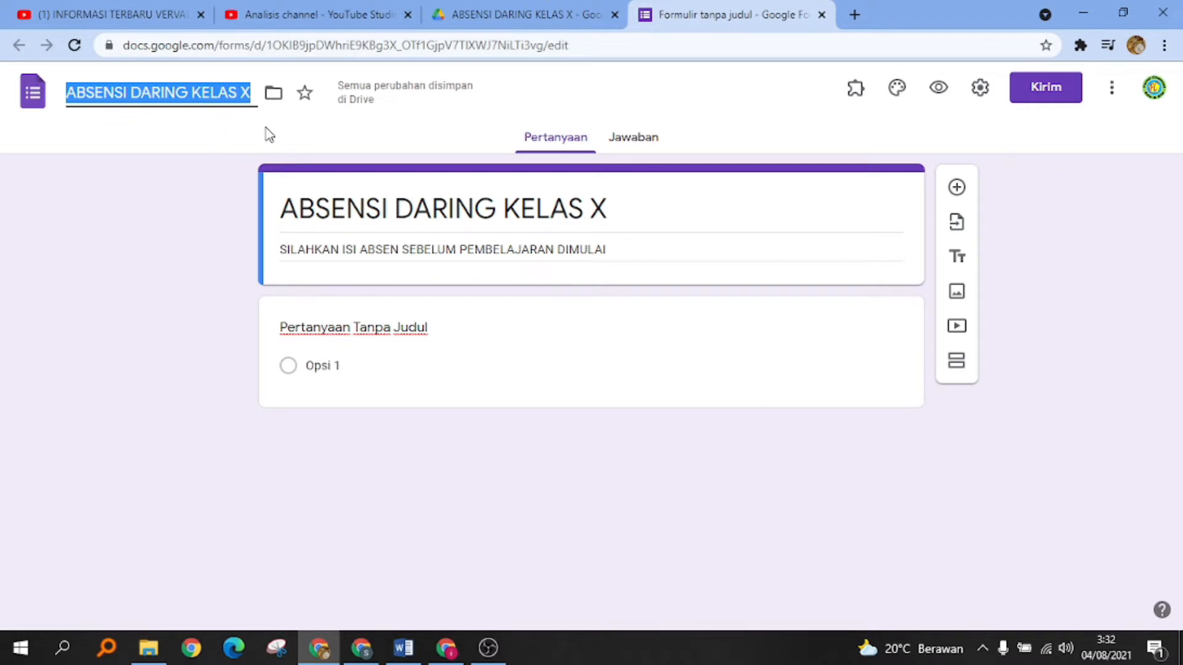
- Replace the first question's placeholder title with NAMA LENGKAP
click(391, 329)
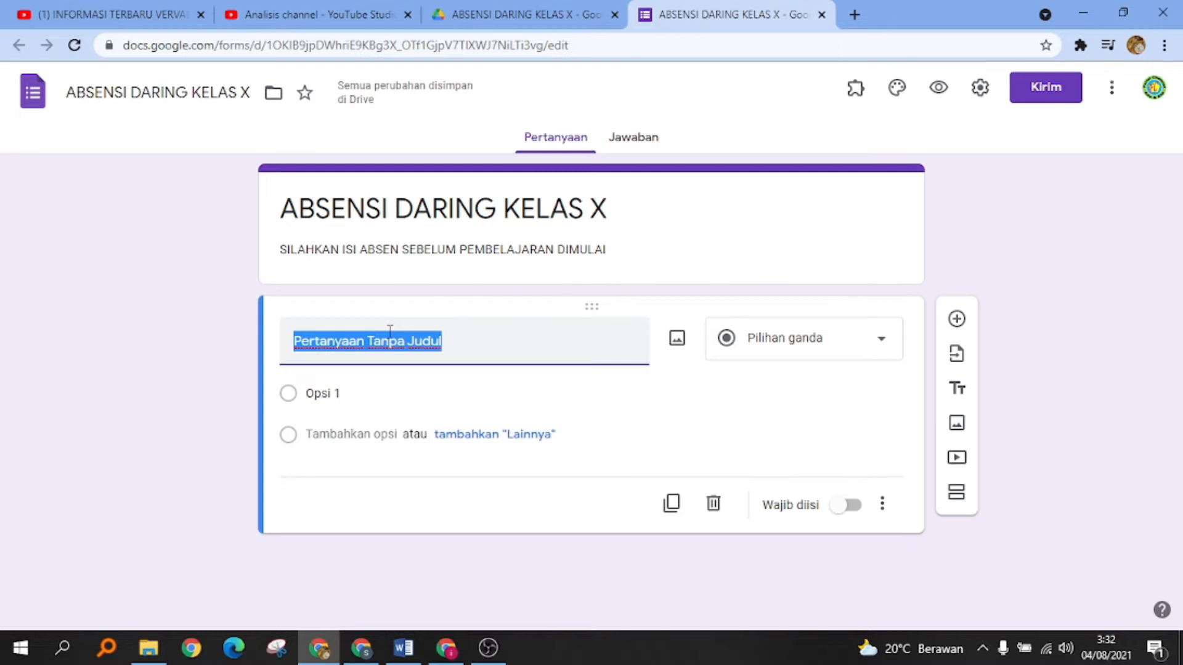
text(NA)
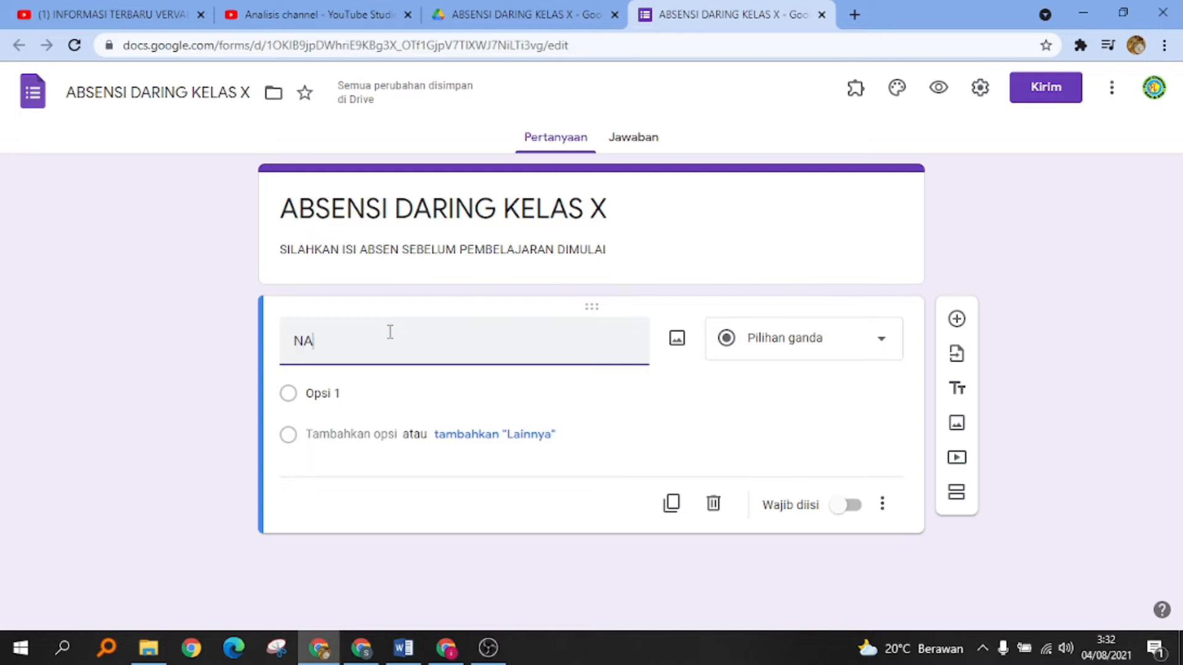
text(MA LENGKAP)
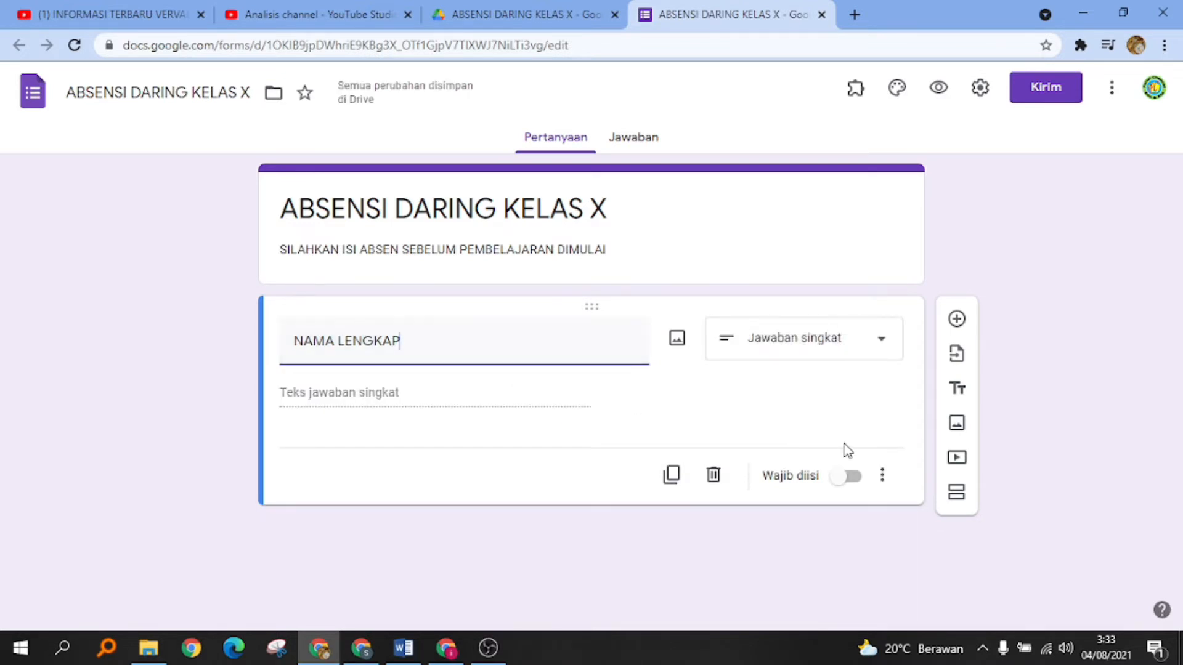
- Make the NAMA LENGKAP question required and add a new Drop-down question titled KELAS below it
click(849, 477)
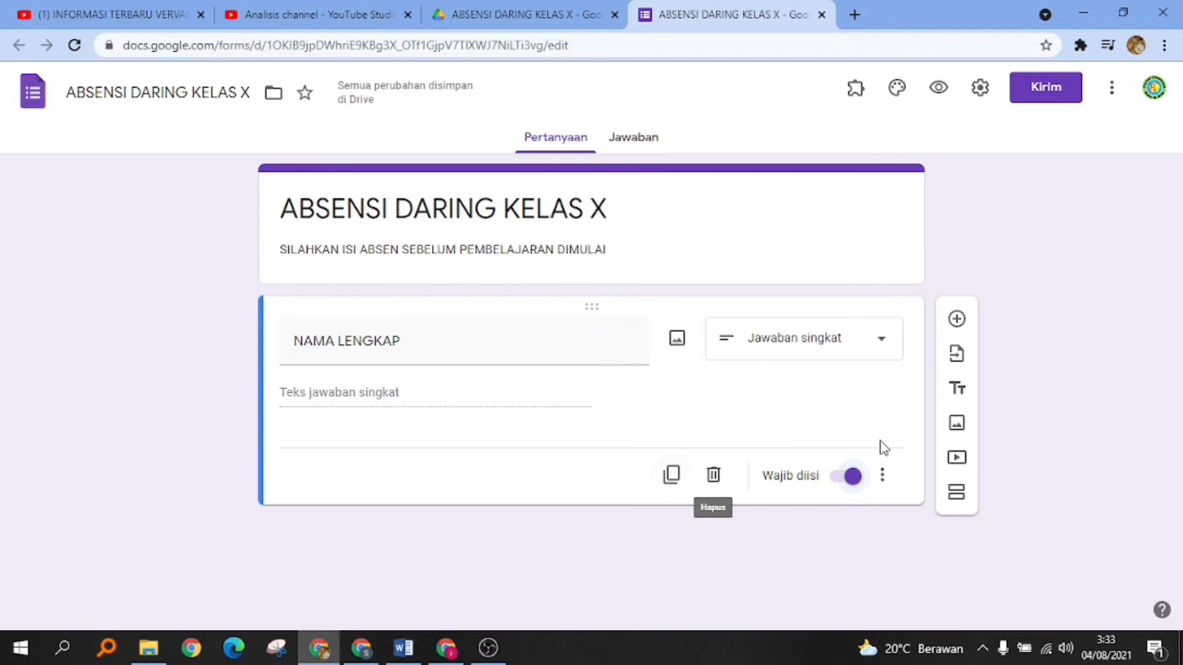
click(958, 321)
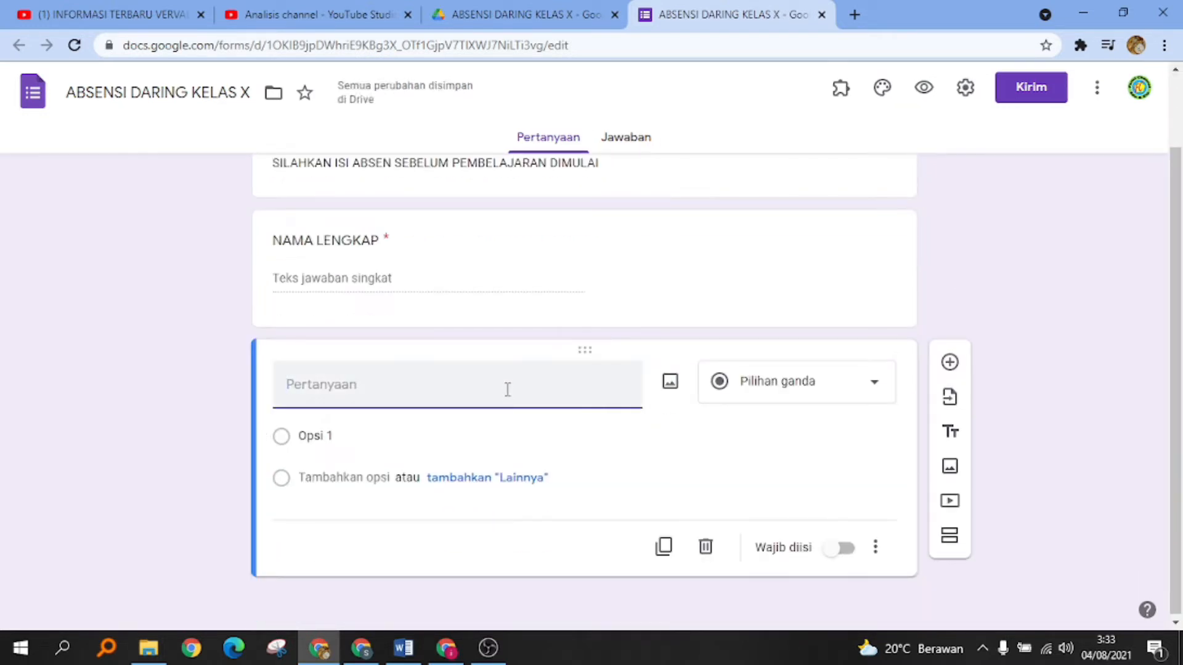
text(KELAS)
click(874, 385)
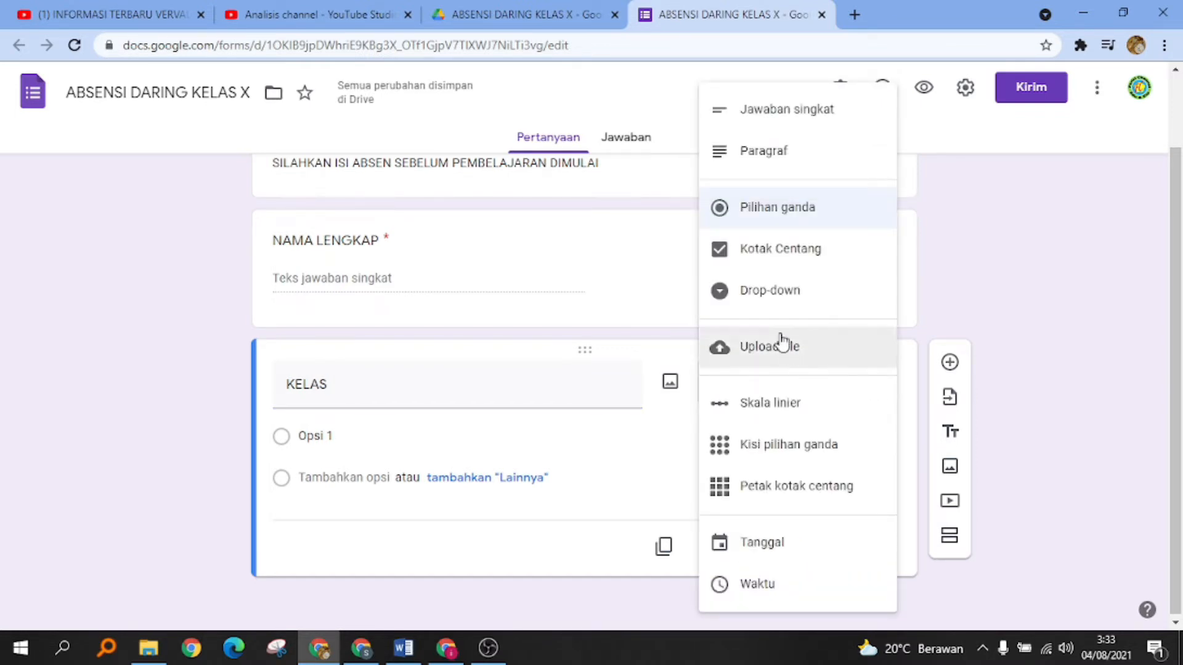
click(757, 302)
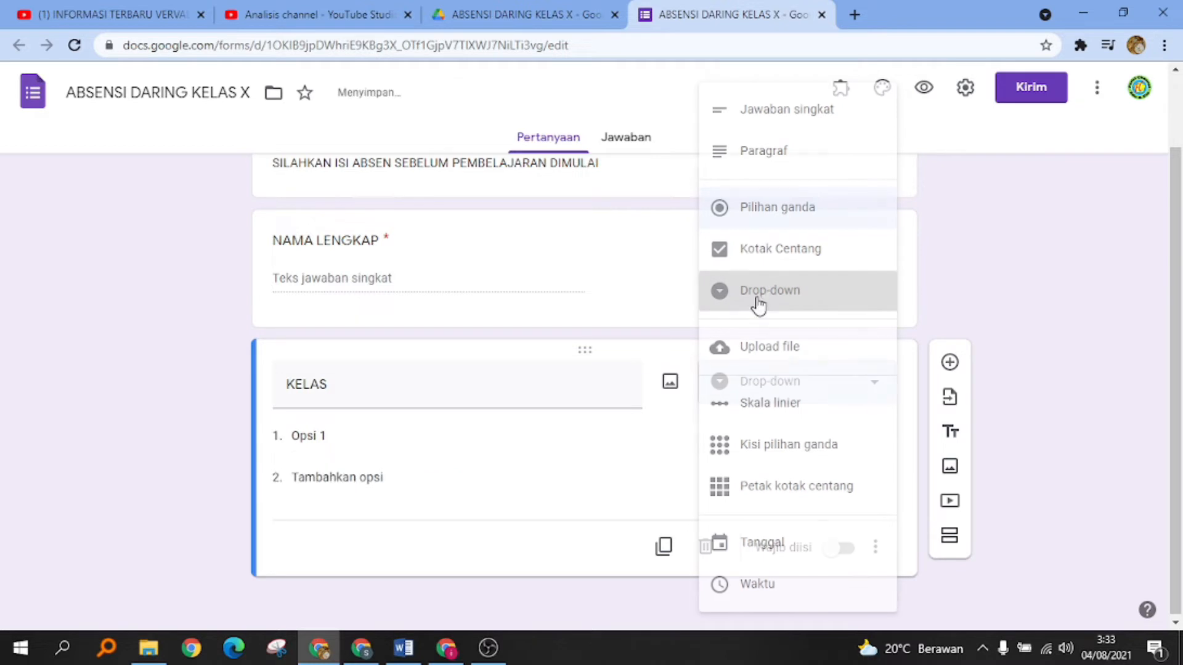
- Enter KELAS X OTKP 1 and KELAS X OTKP 2 as the first two options of the KELAS question
click(337, 442)
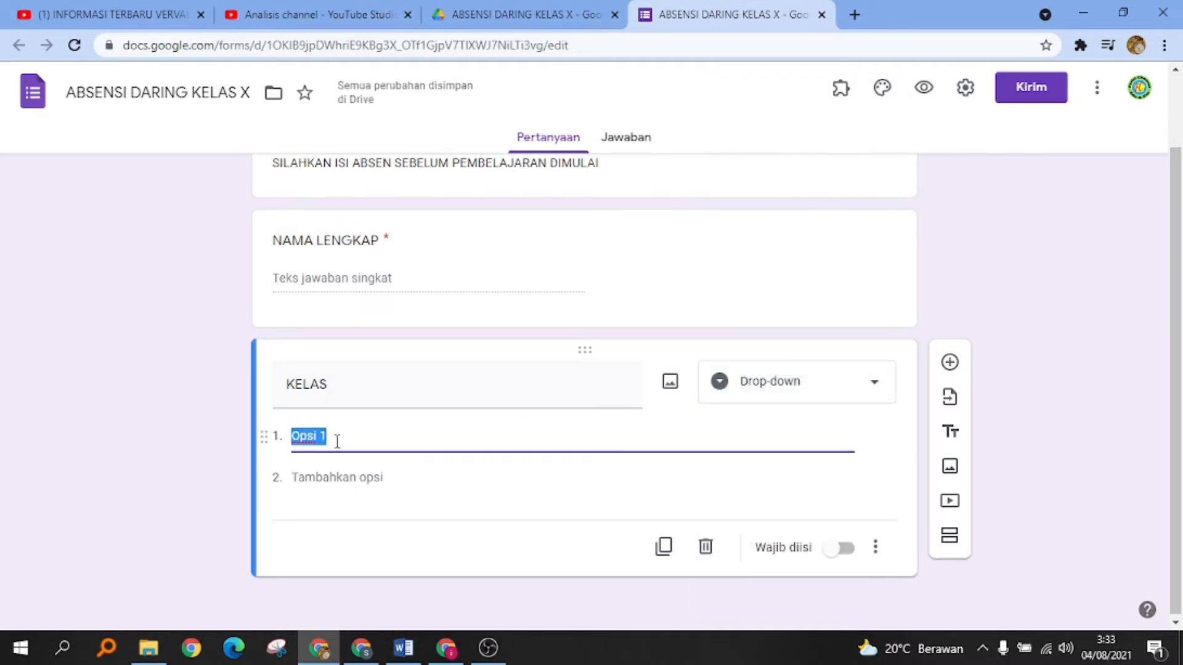
text(KELAS X)
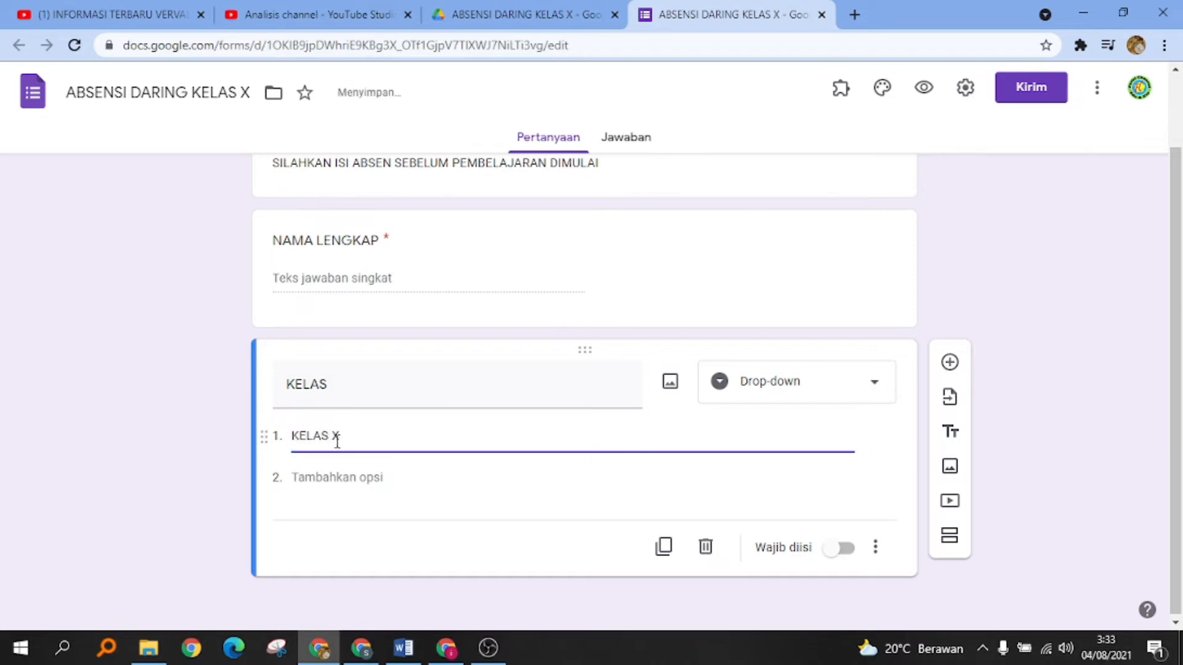
text( 1)
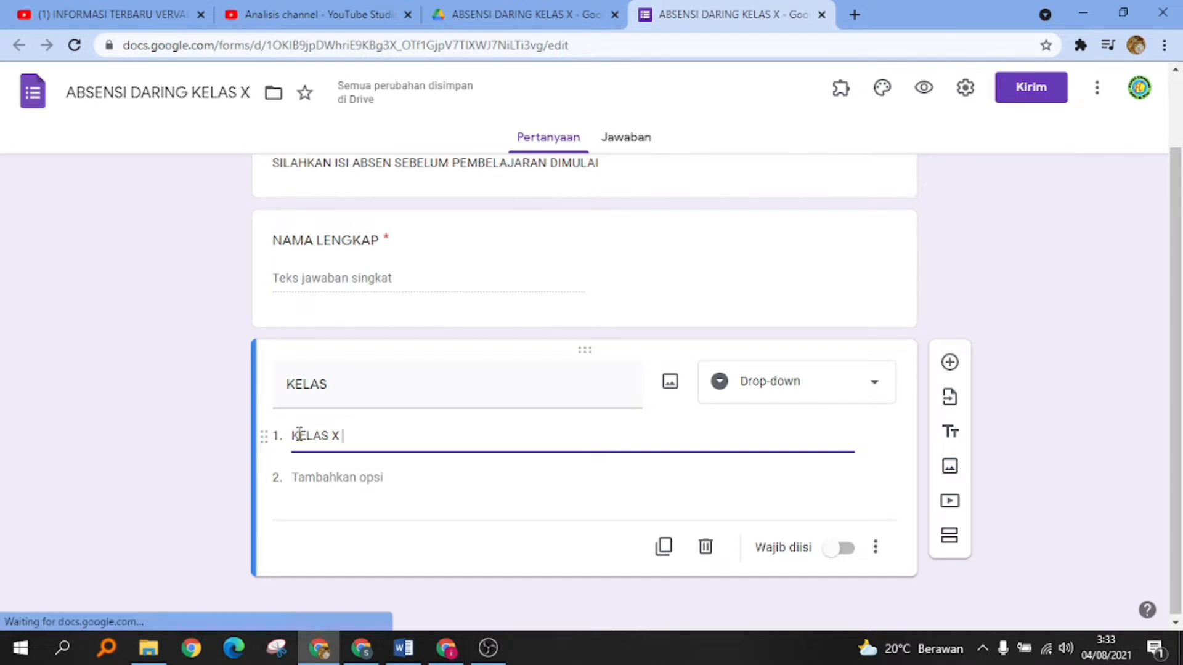
text( OTKP 1)
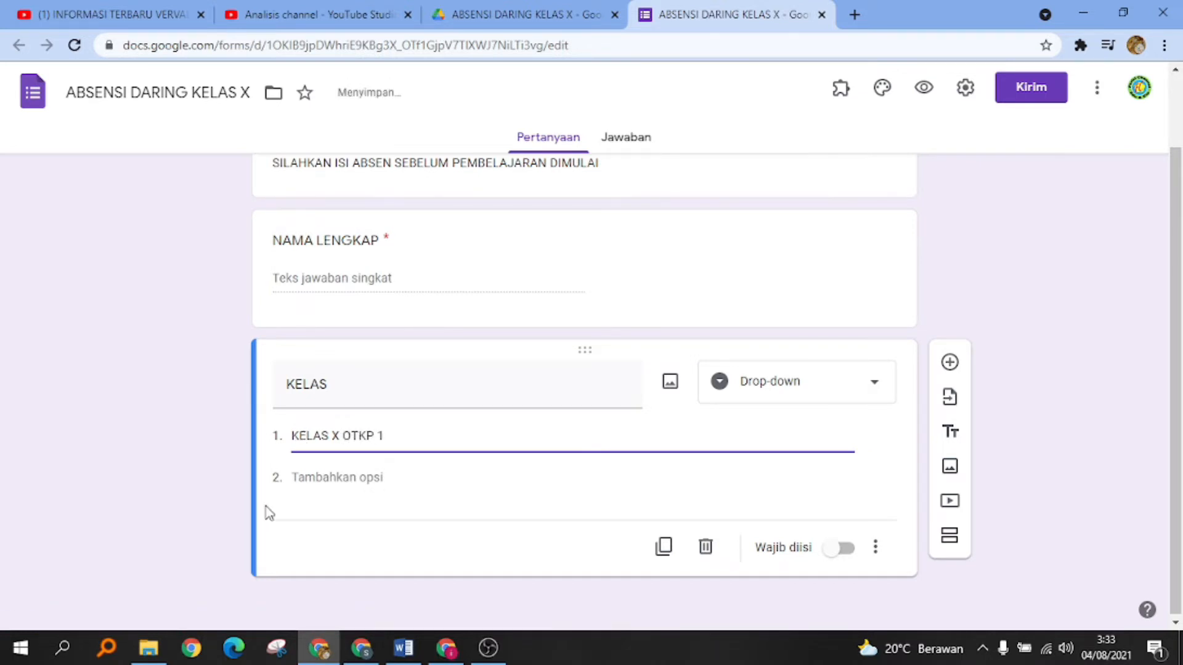
click(318, 475)
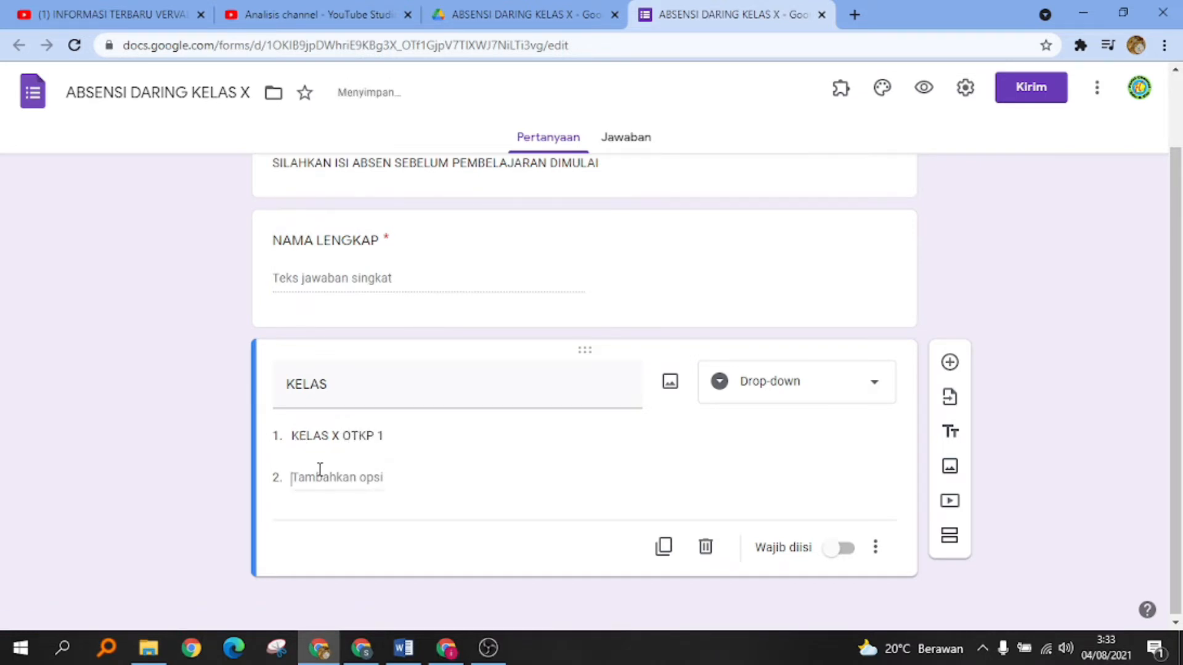
text(KELAS)
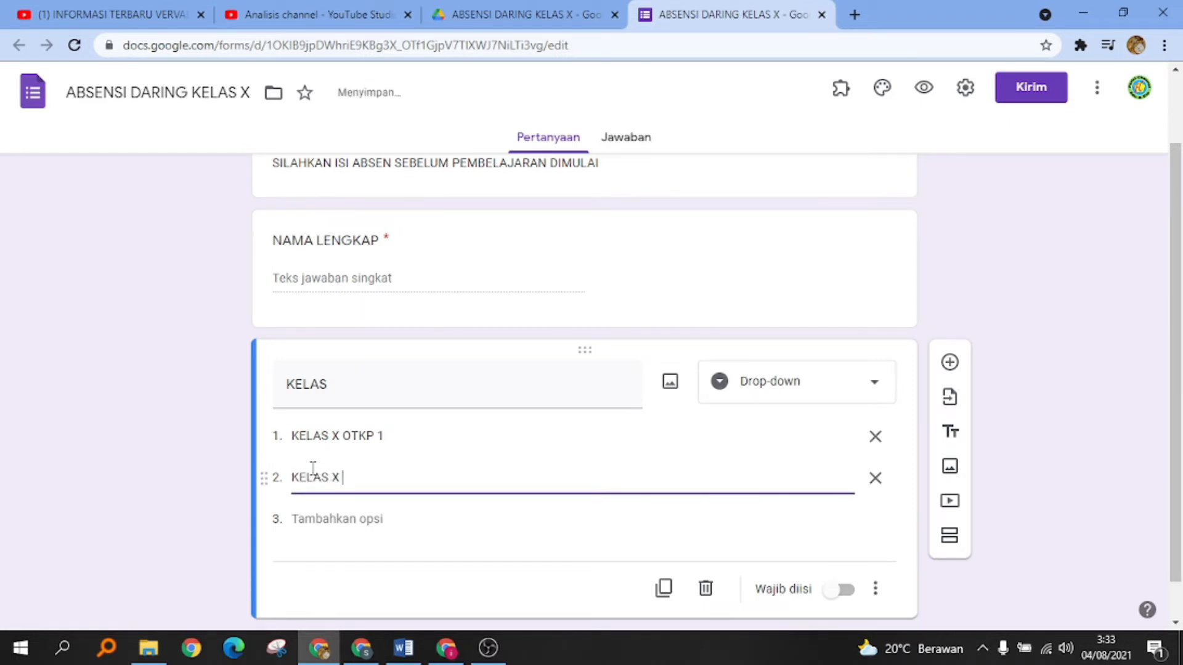
text( X OTKP 2)
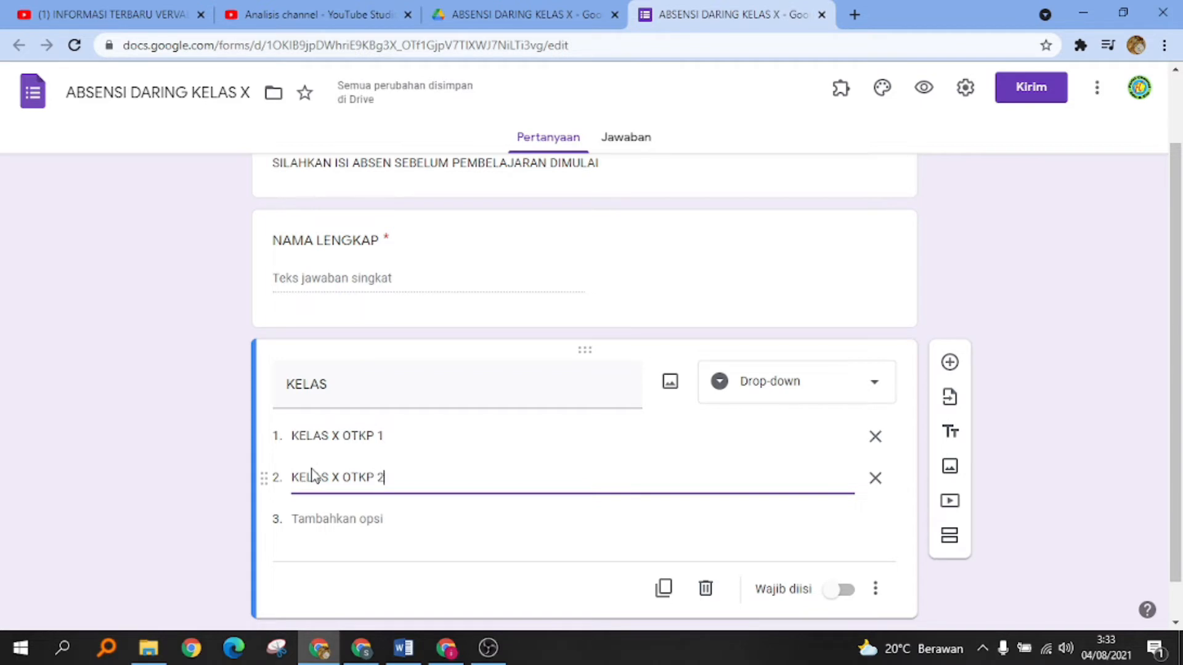
- Add KELAS XI OTKP 1 and KELAS XI OTKP 2 as the third and fourth options of the KELAS question
click(355, 531)
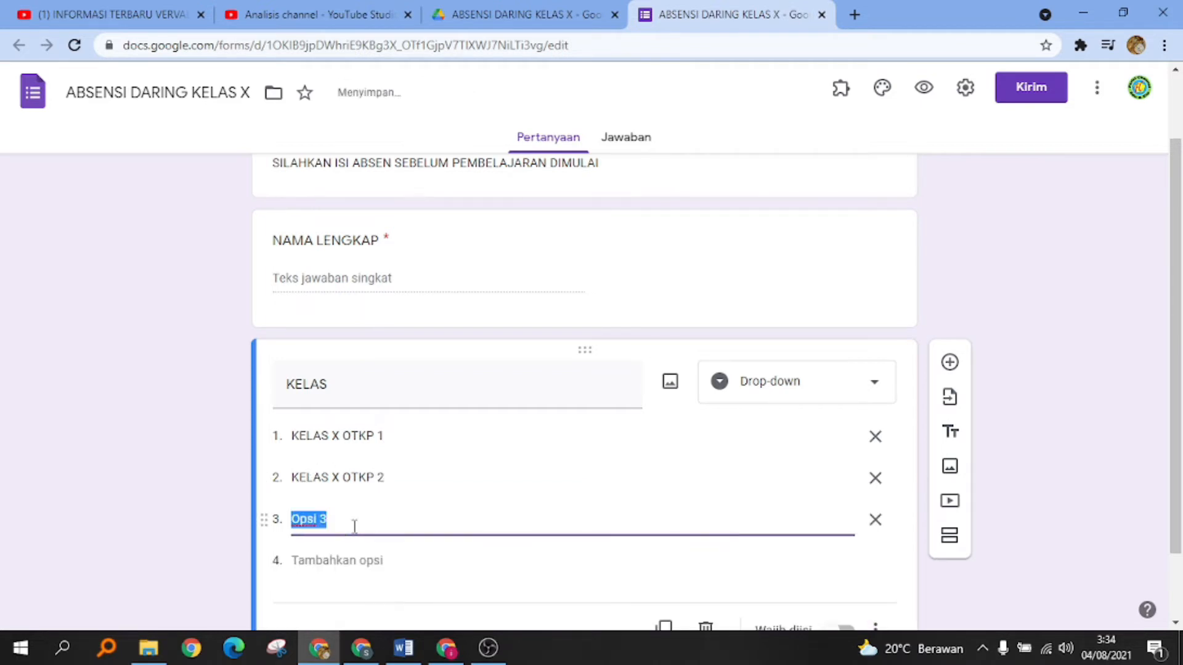
text(KELAS XI OTKP 1)
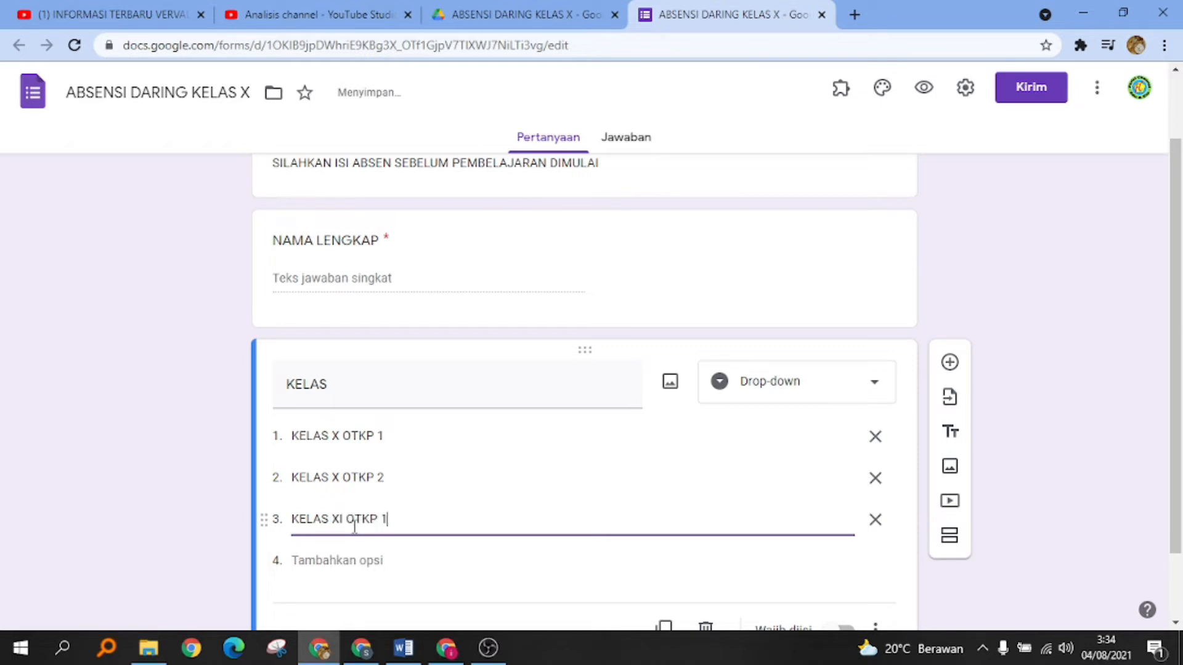
click(352, 559)
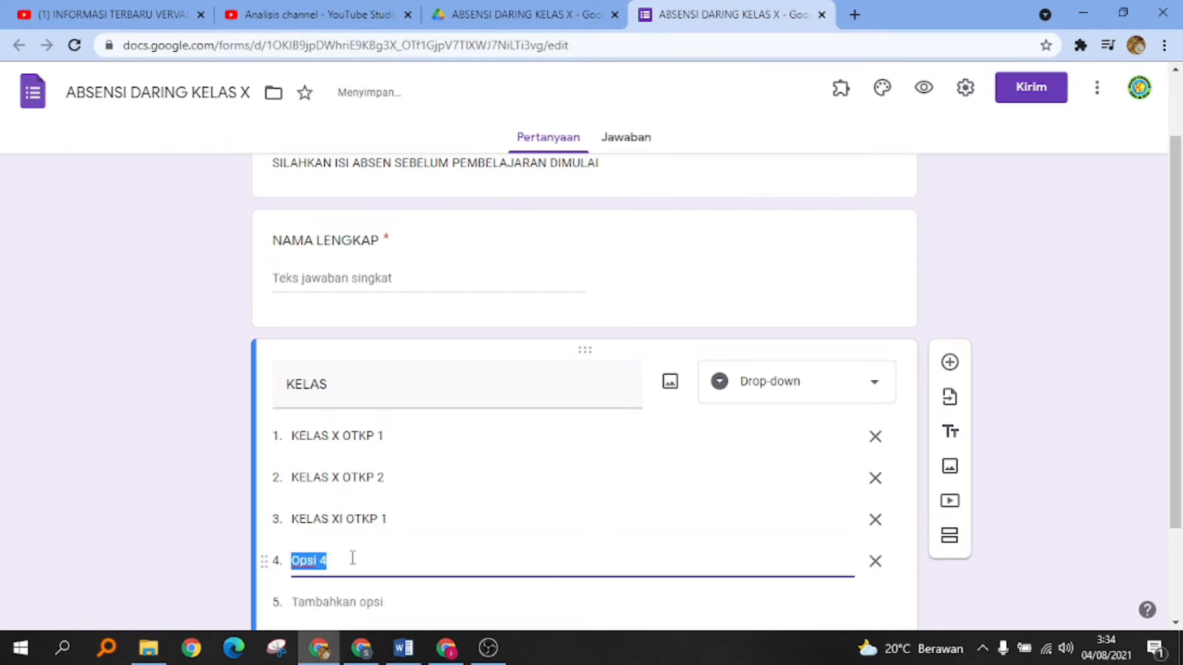
text(KELAS)
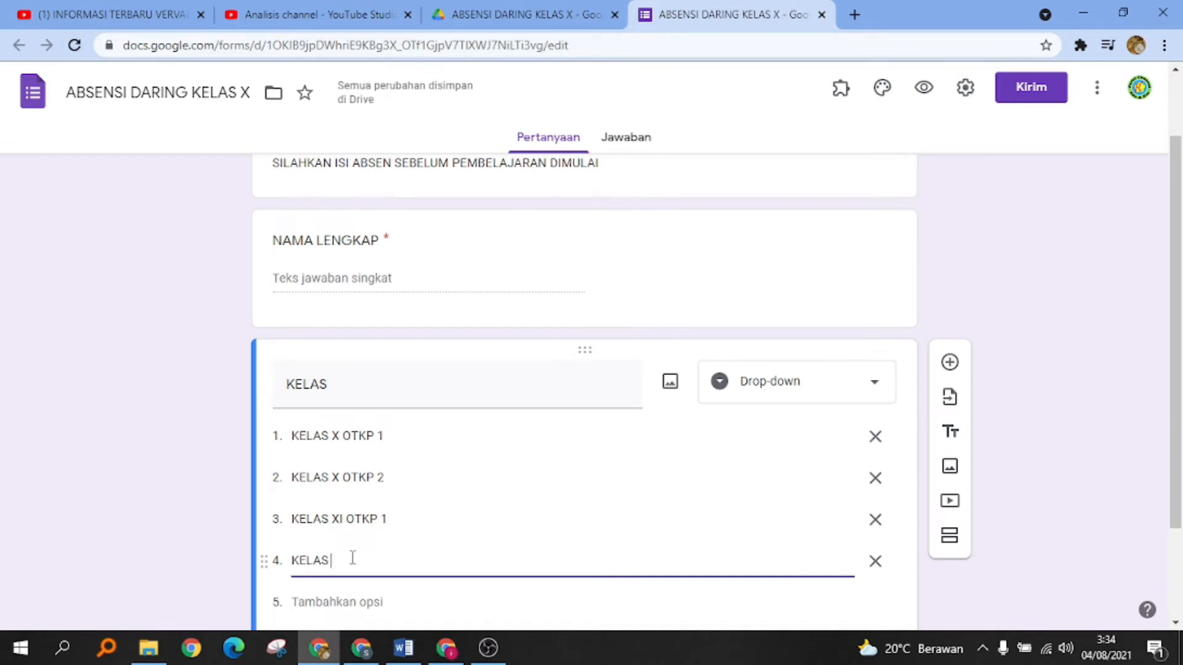
text( XI )
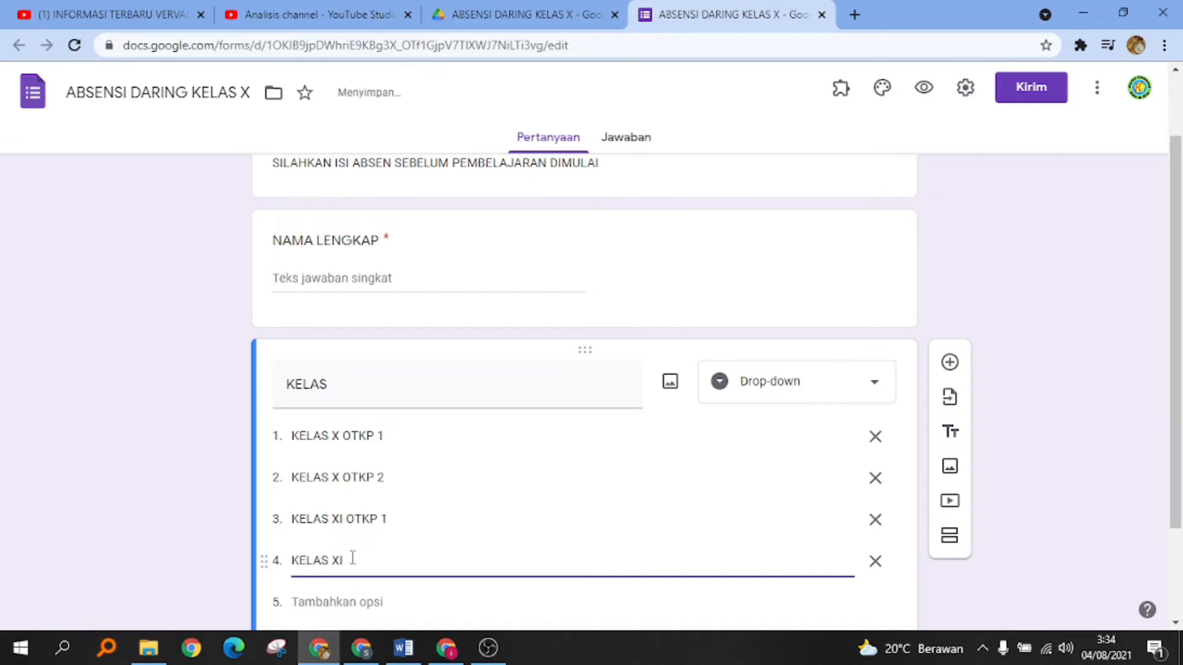
text(OTKP )
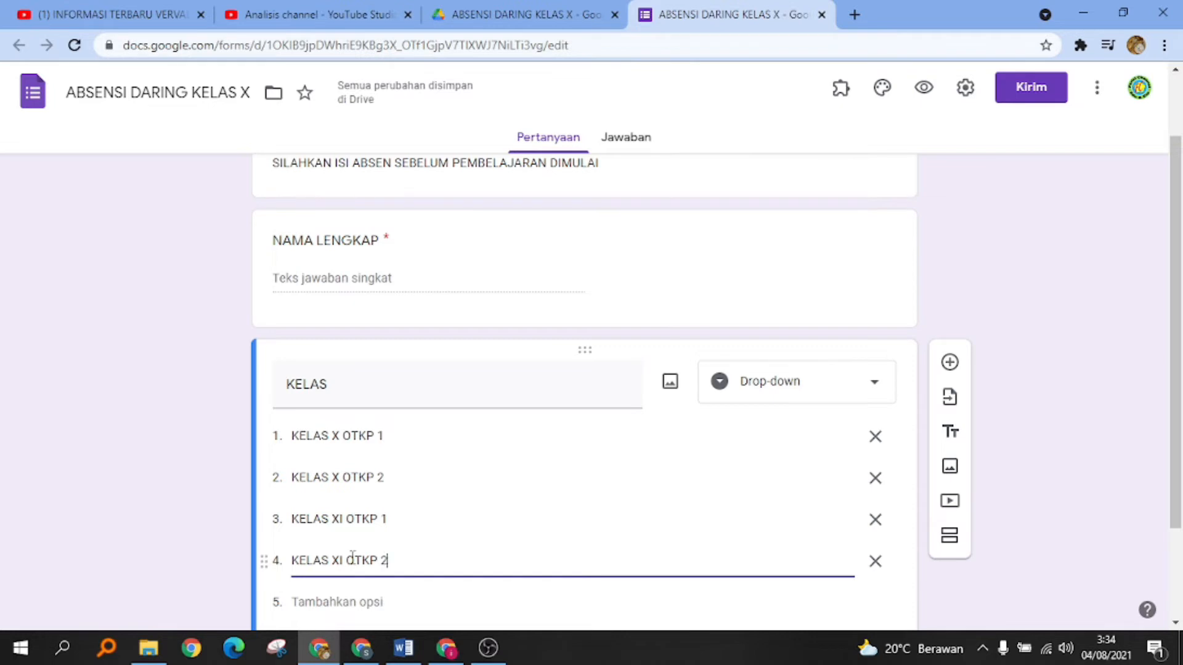
text(2)
- Add KELAS XII OTKP as the fifth option of the KELAS question and make the question required
scroll(345, 542, down, 1)
click(338, 518)
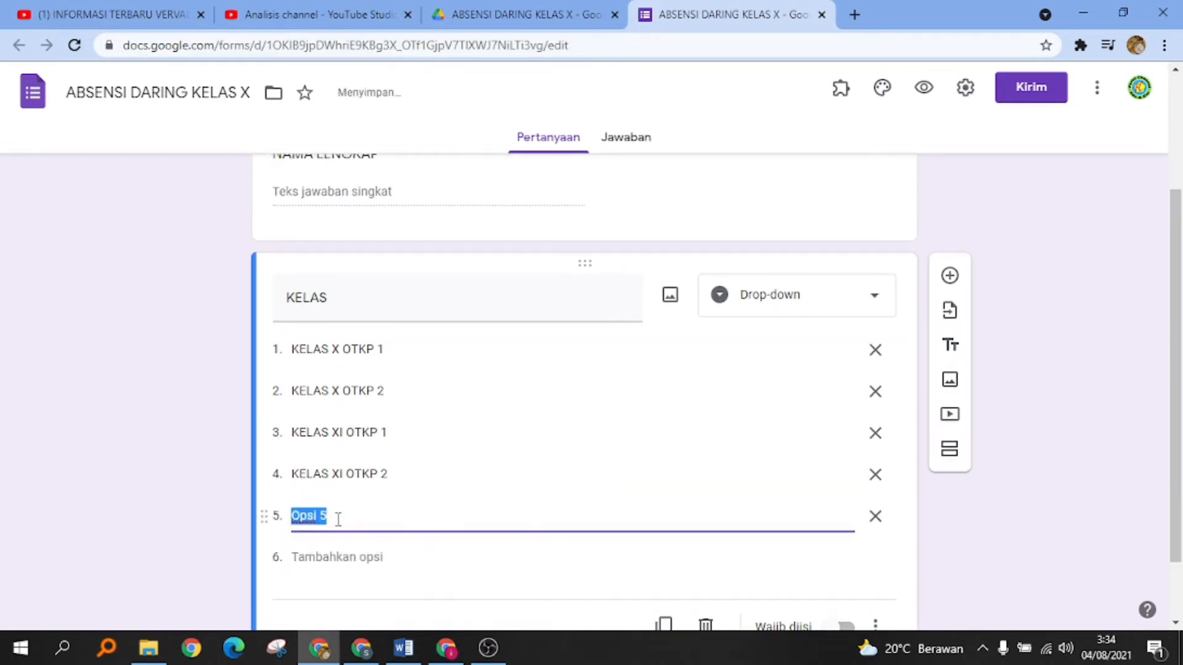
text(KELAS XII OT)
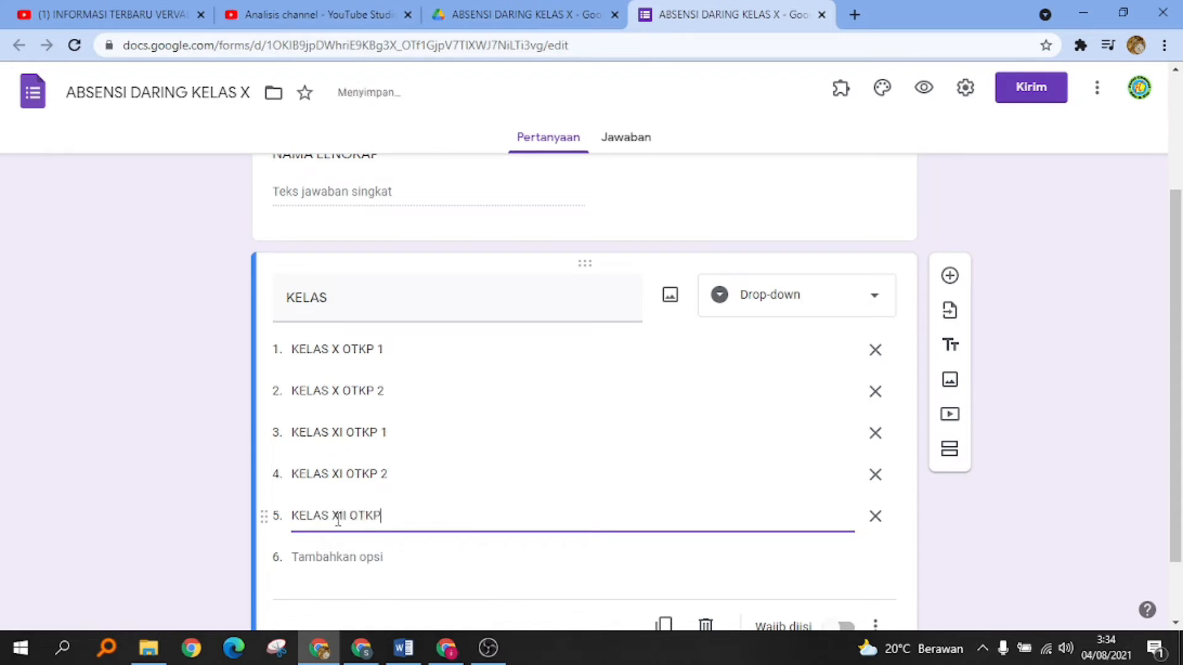
text(KP)
scroll(715, 508, down, 2)
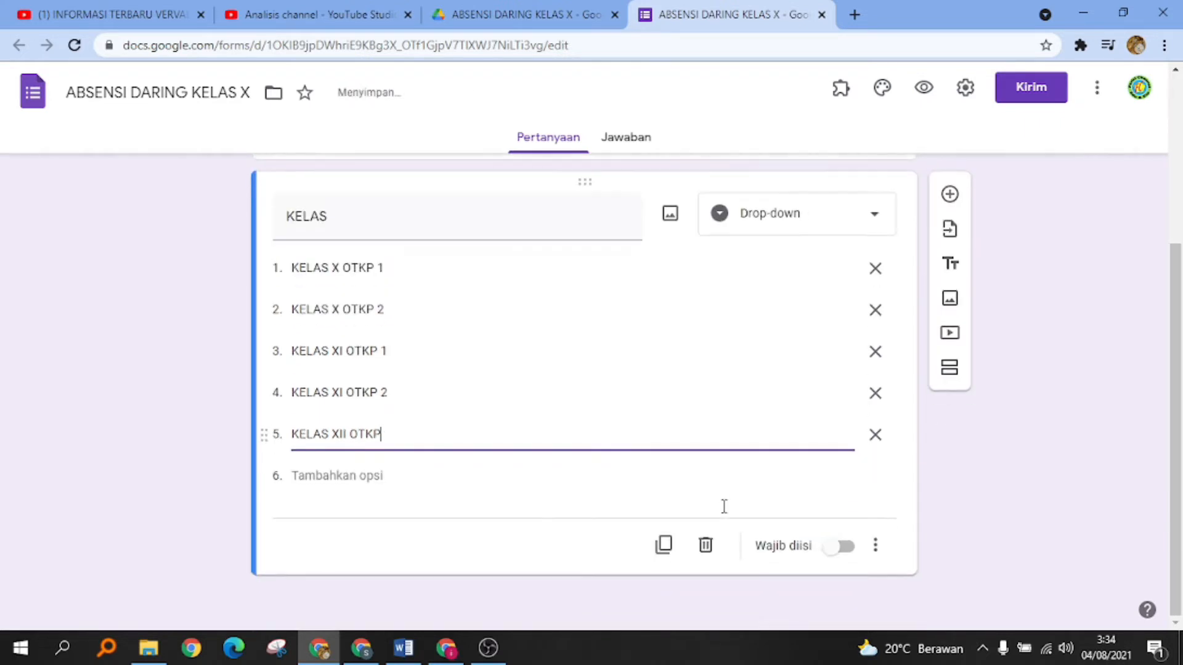
click(841, 556)
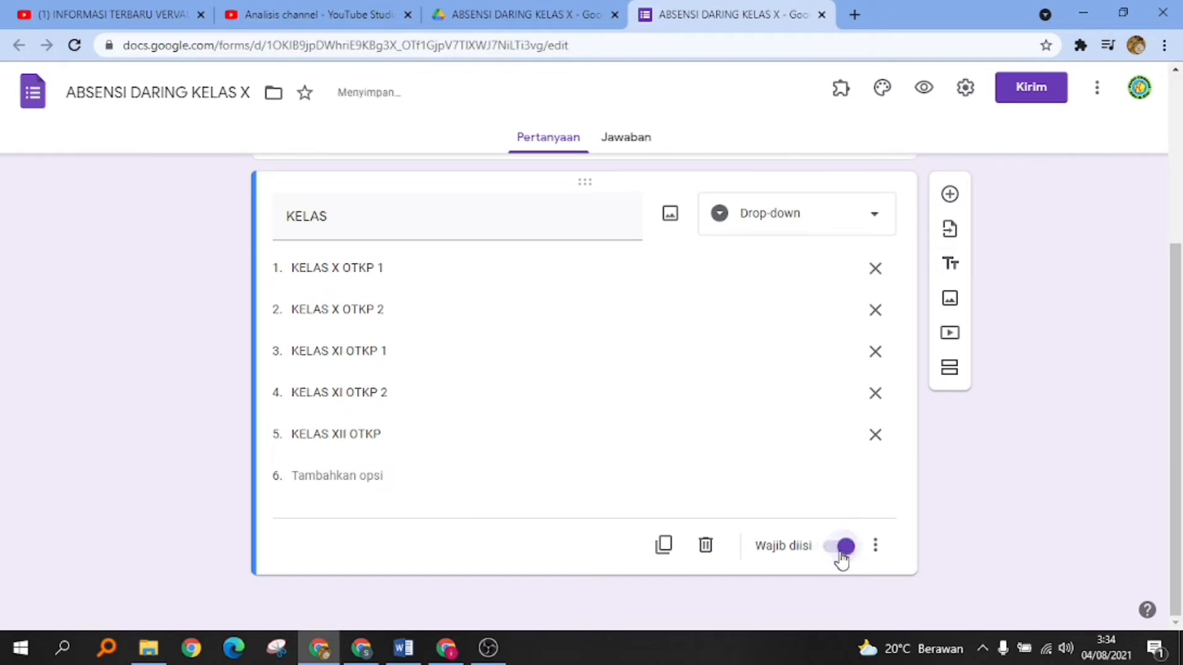
- Add a new question titled ABSEN below KELAS and set its answer type to Kotak Centang
scroll(868, 496, up, 3)
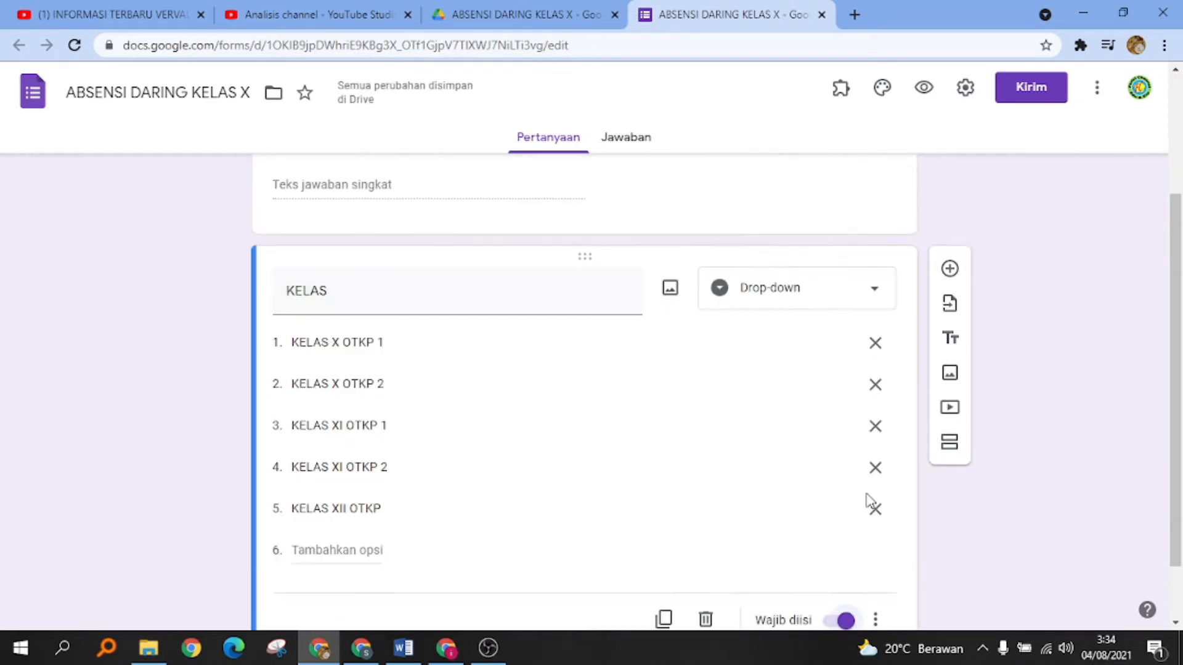
click(949, 370)
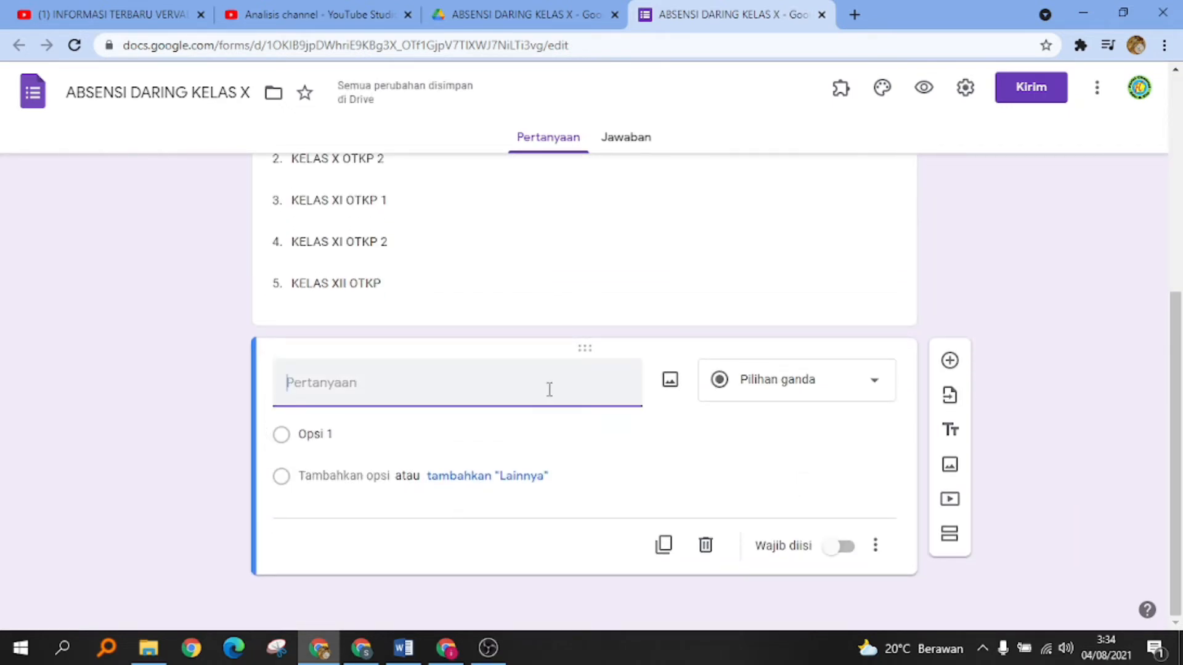
text(ABSEN)
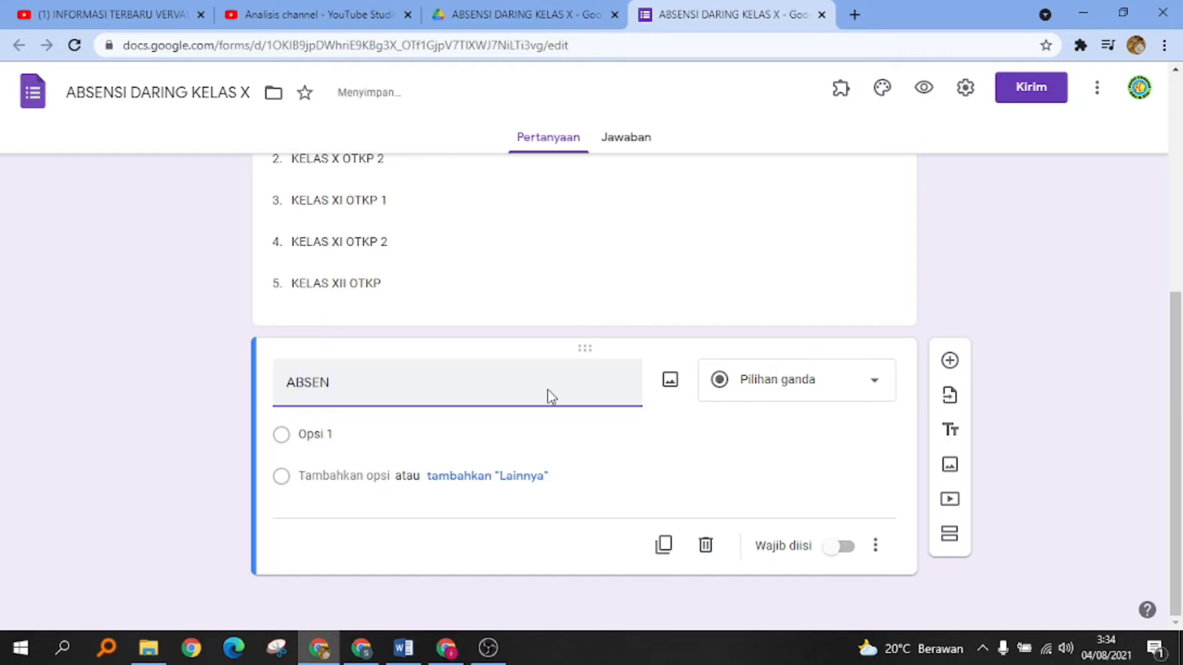
click(882, 390)
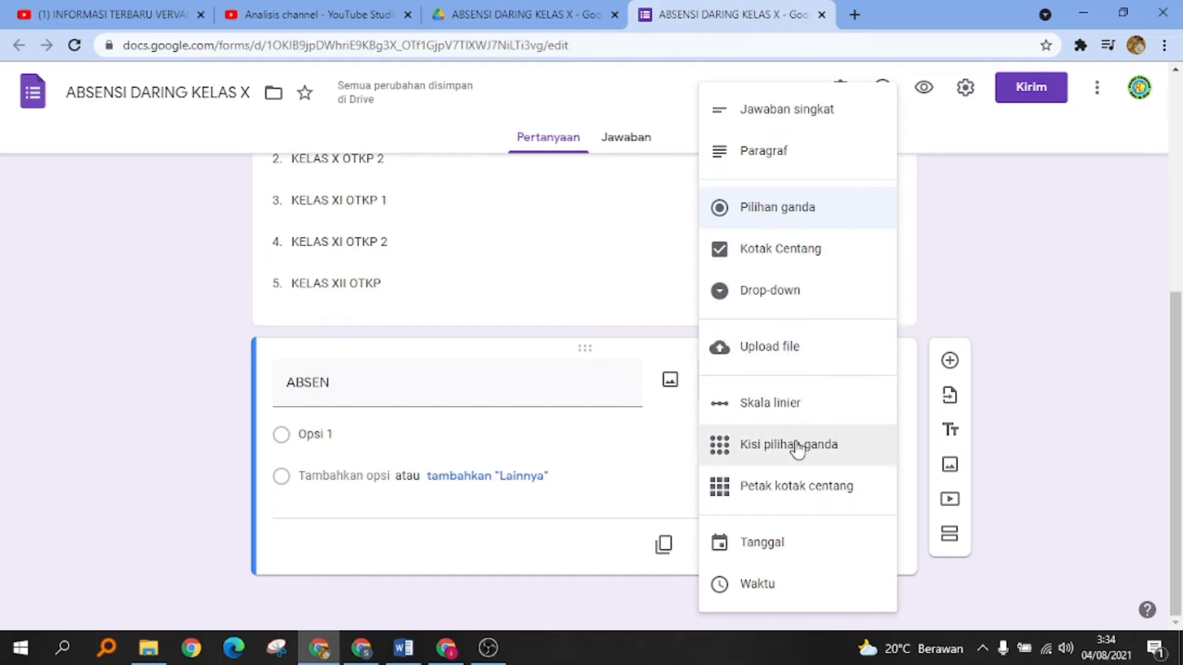
click(776, 493)
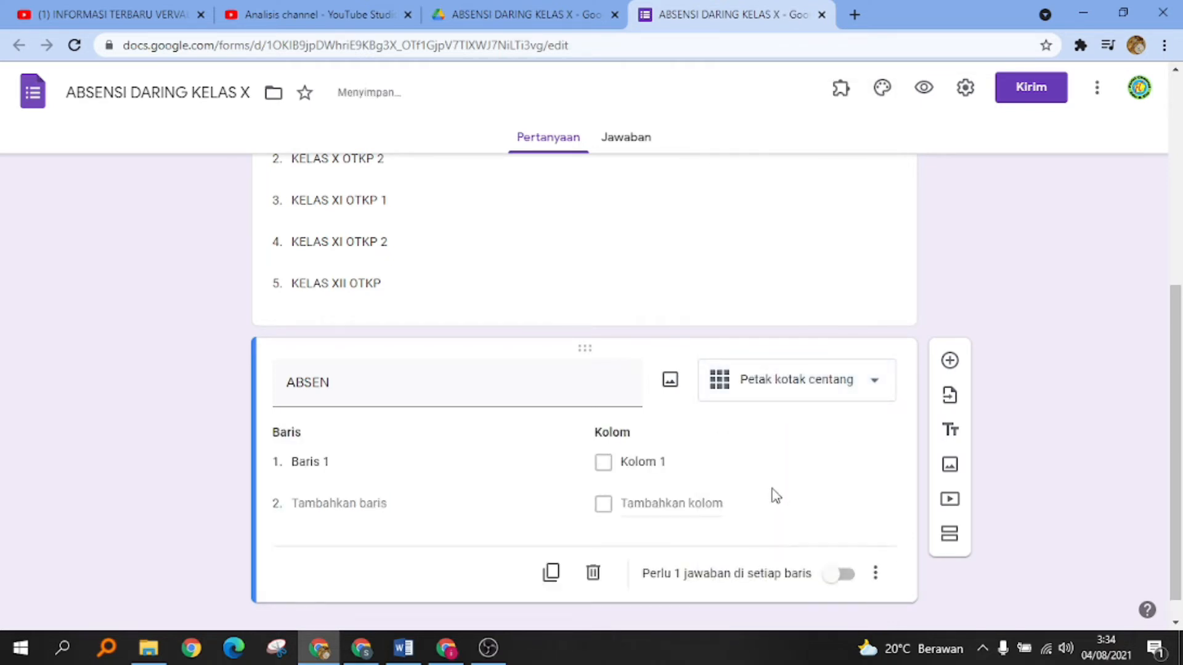
click(873, 385)
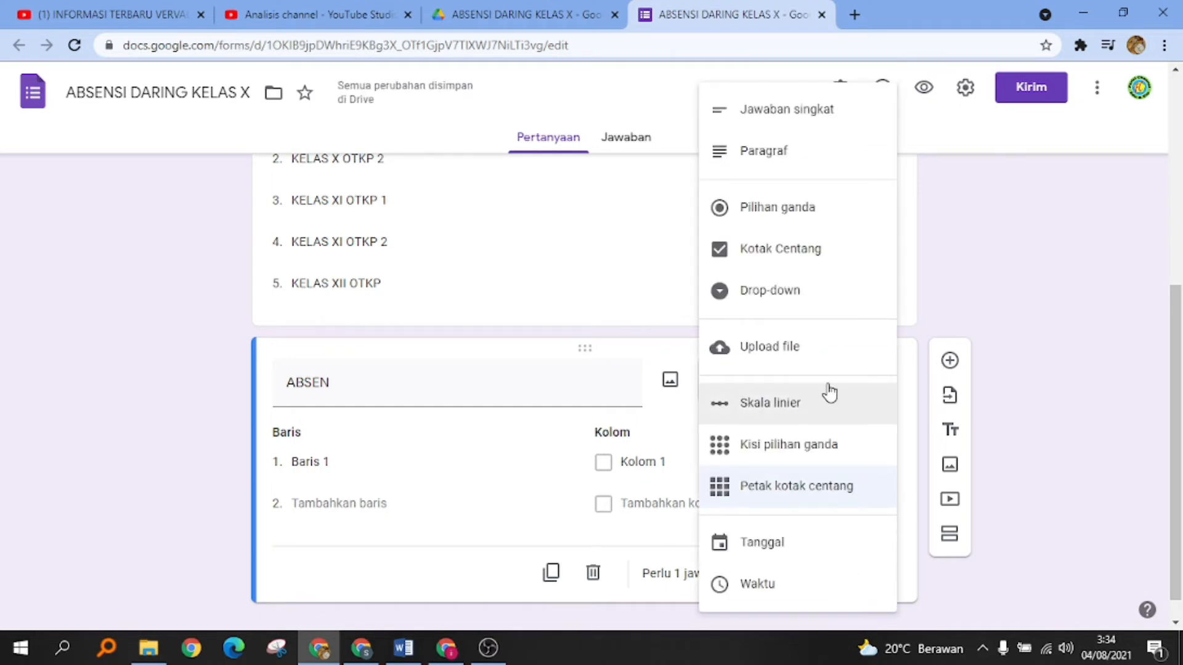
click(800, 262)
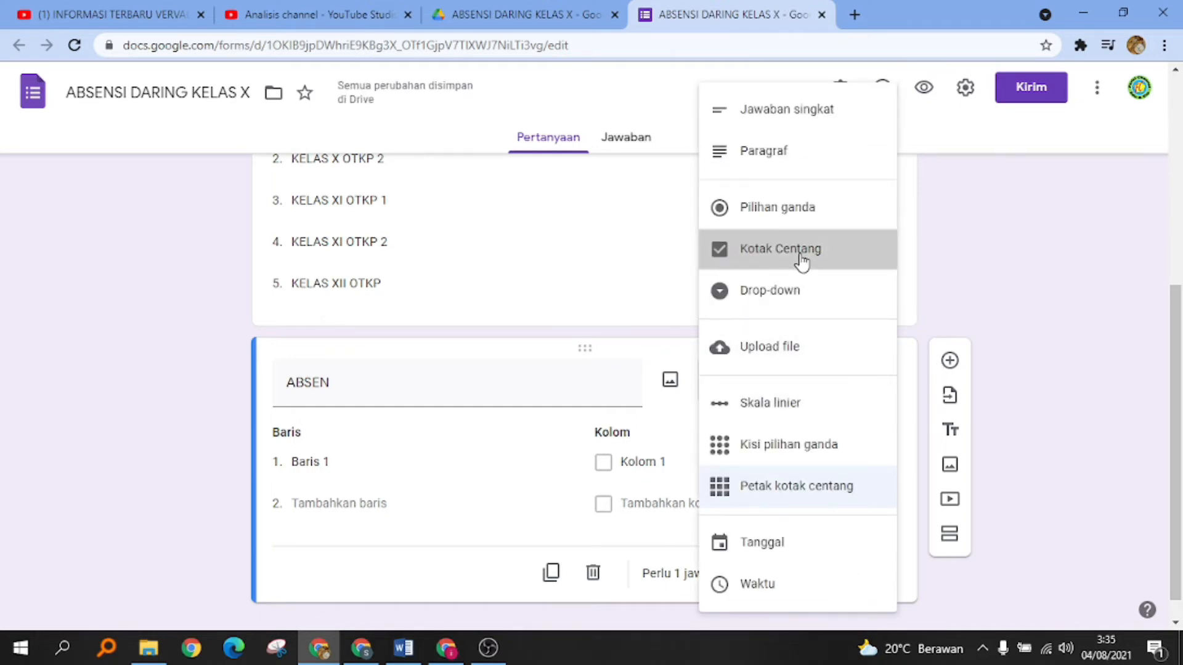
- Fill the ABSEN question with the options HADIR, SAKIT, IZIN and ALPA, and make it required
click(316, 435)
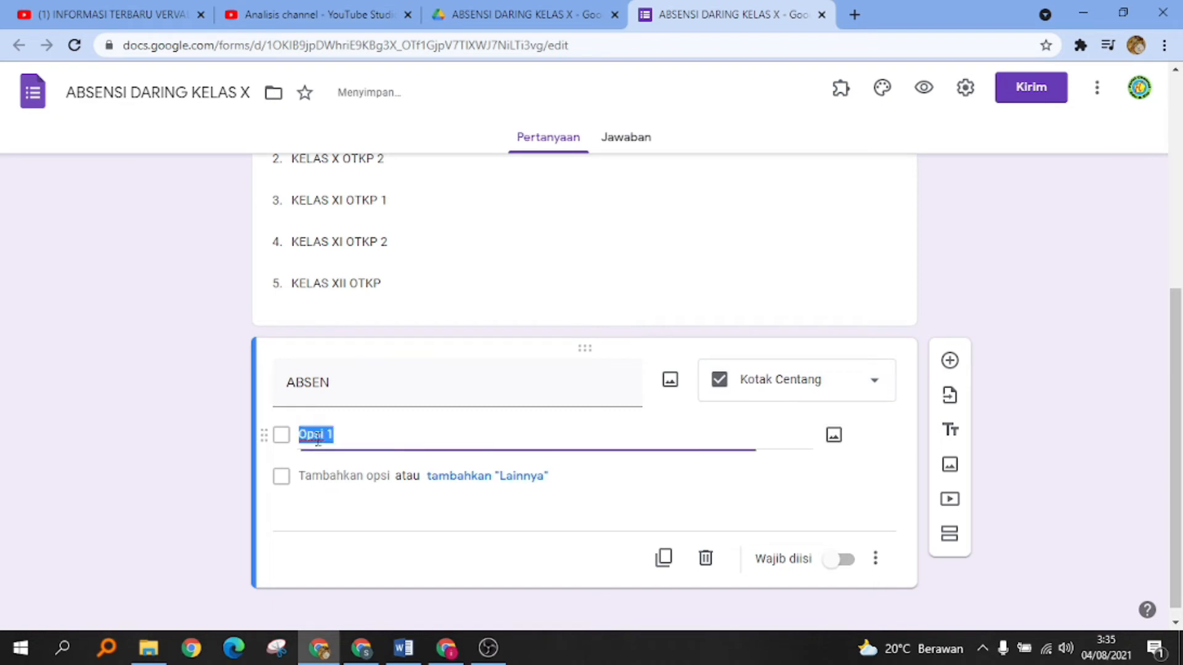
text(HADIR)
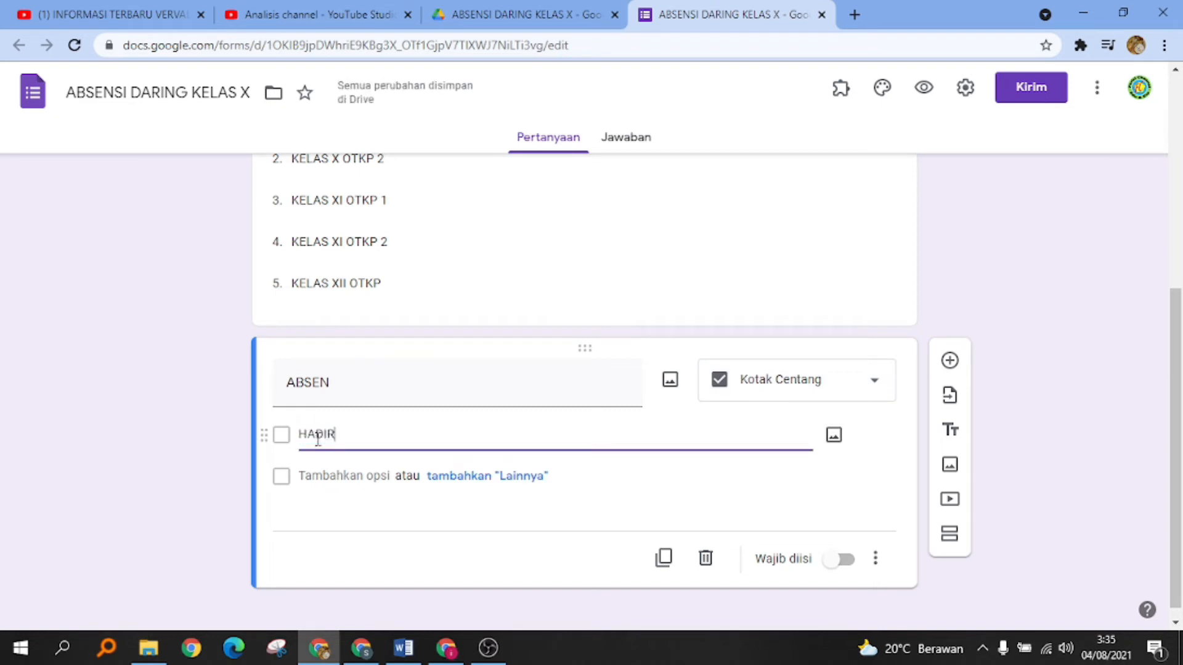
click(324, 476)
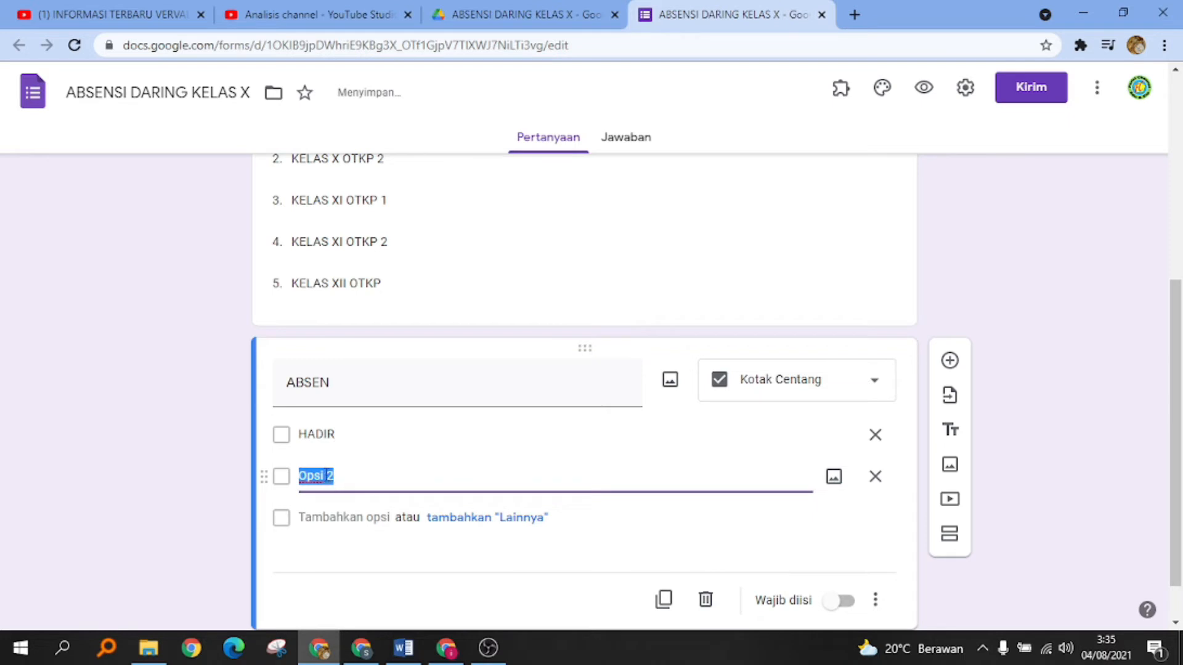
text(SAKIT)
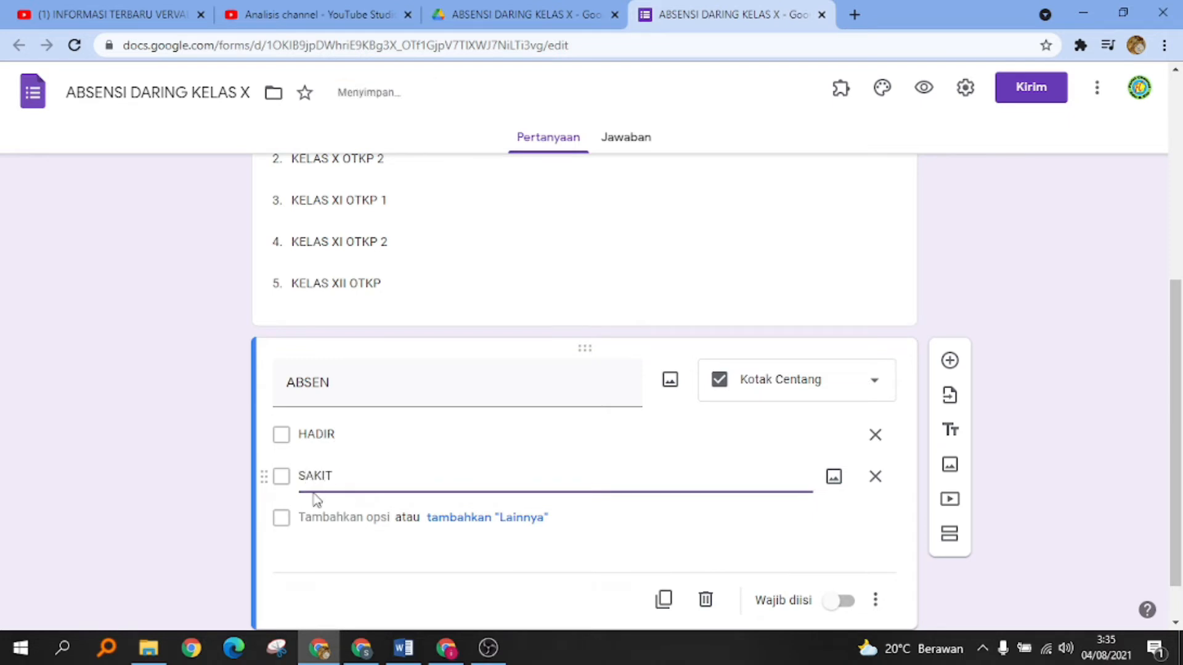
click(343, 523)
text(I)
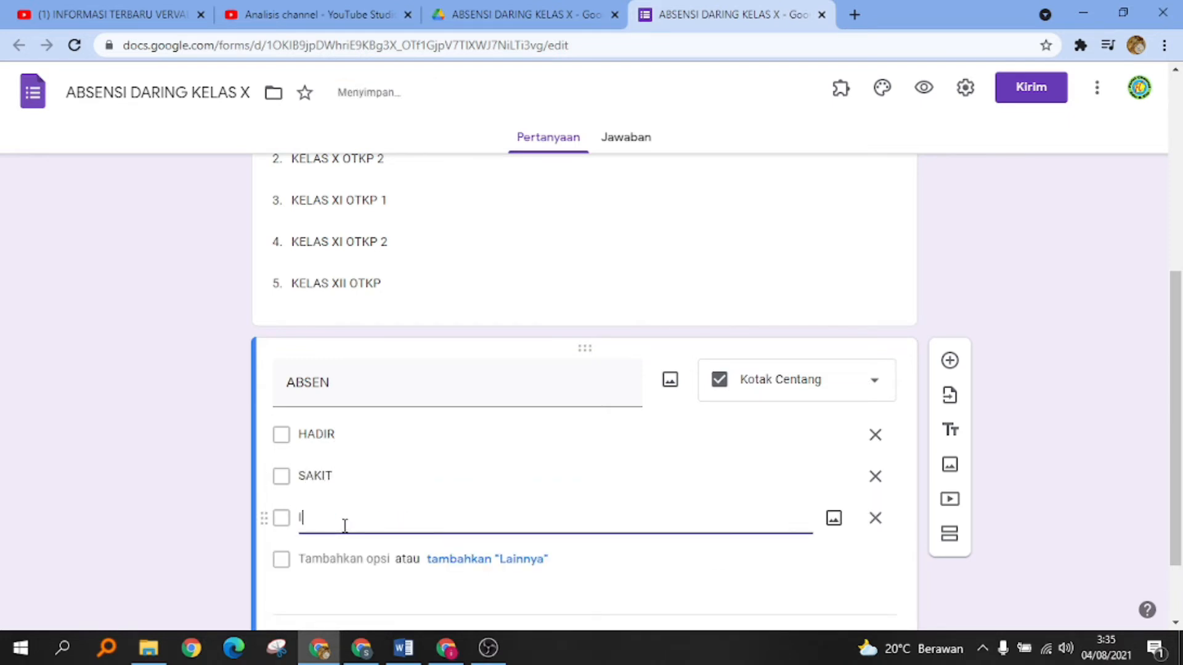
text(ZIN)
click(338, 558)
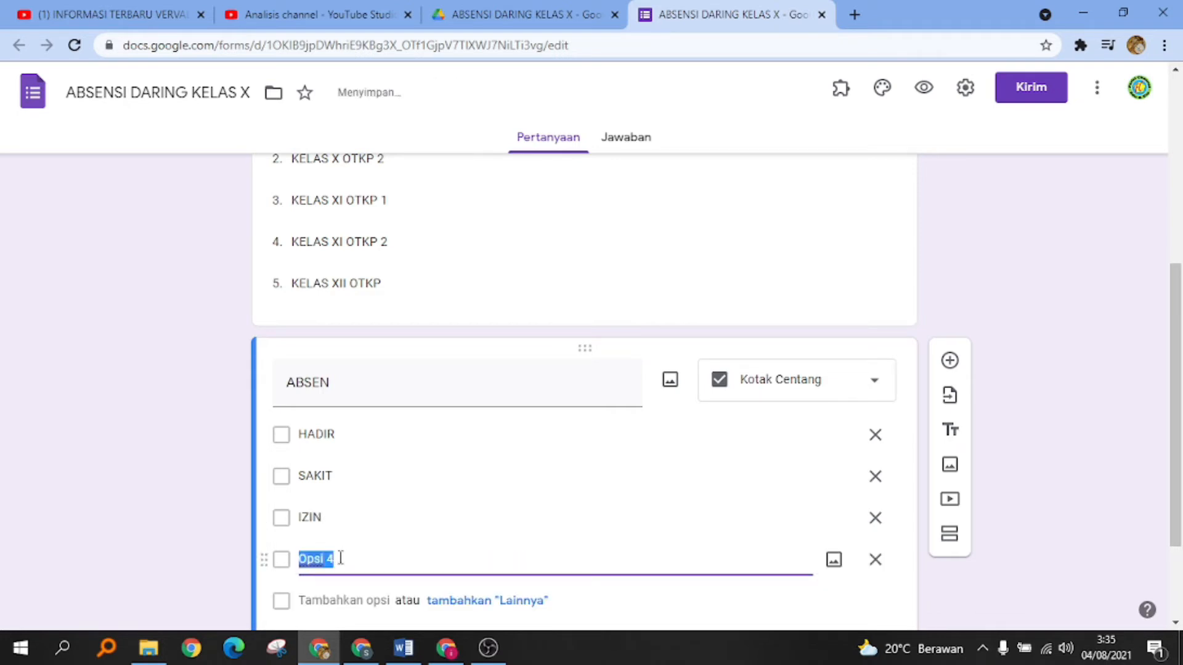
text(ALPA)
scroll(549, 514, down, 2)
click(843, 547)
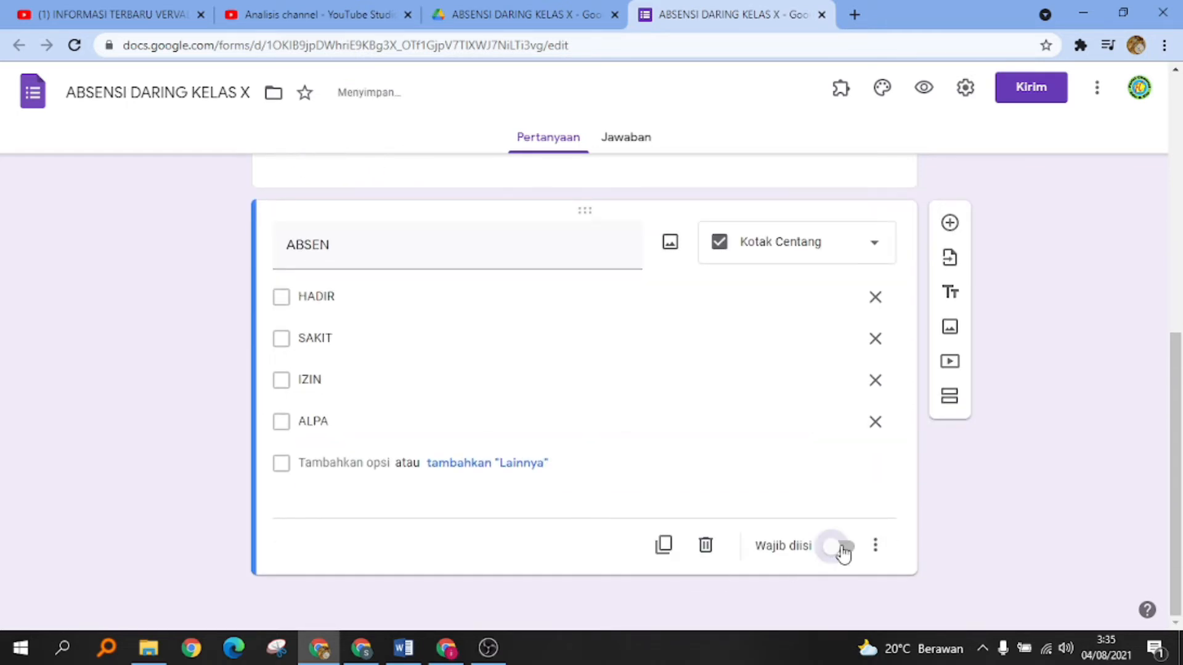
- Review the form's questions from the title and NAMA LENGKAP through KELAS to ABSEN
scroll(749, 597, up, 5)
click(770, 475)
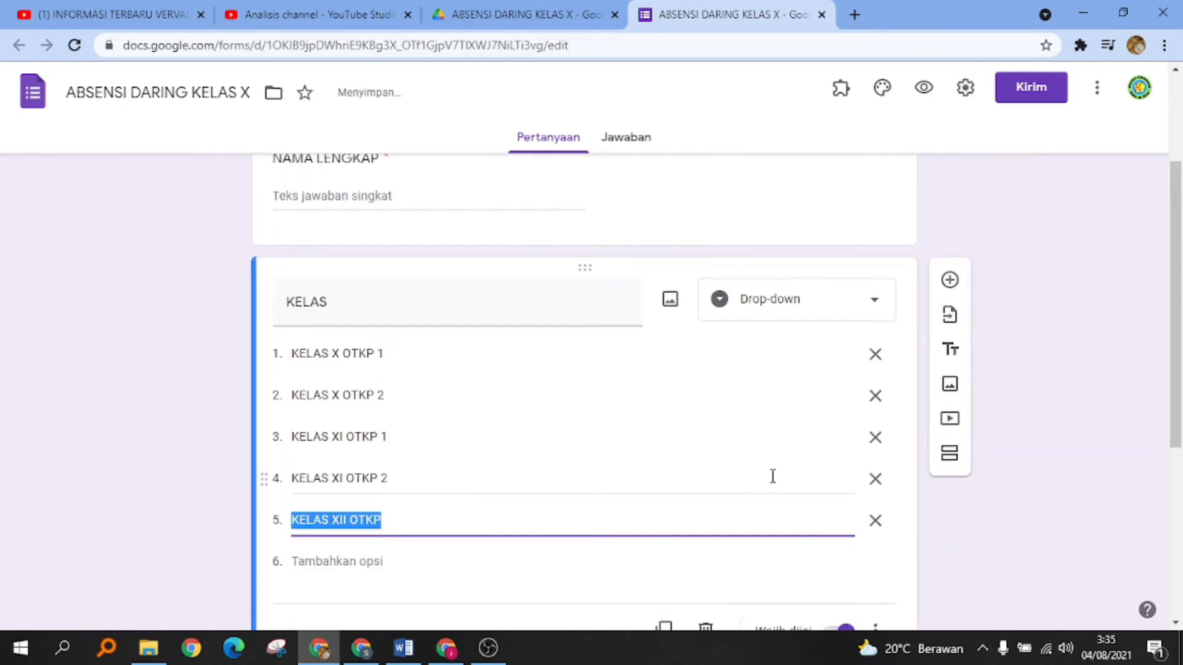
scroll(773, 476, down, 4)
scroll(772, 476, up, 6)
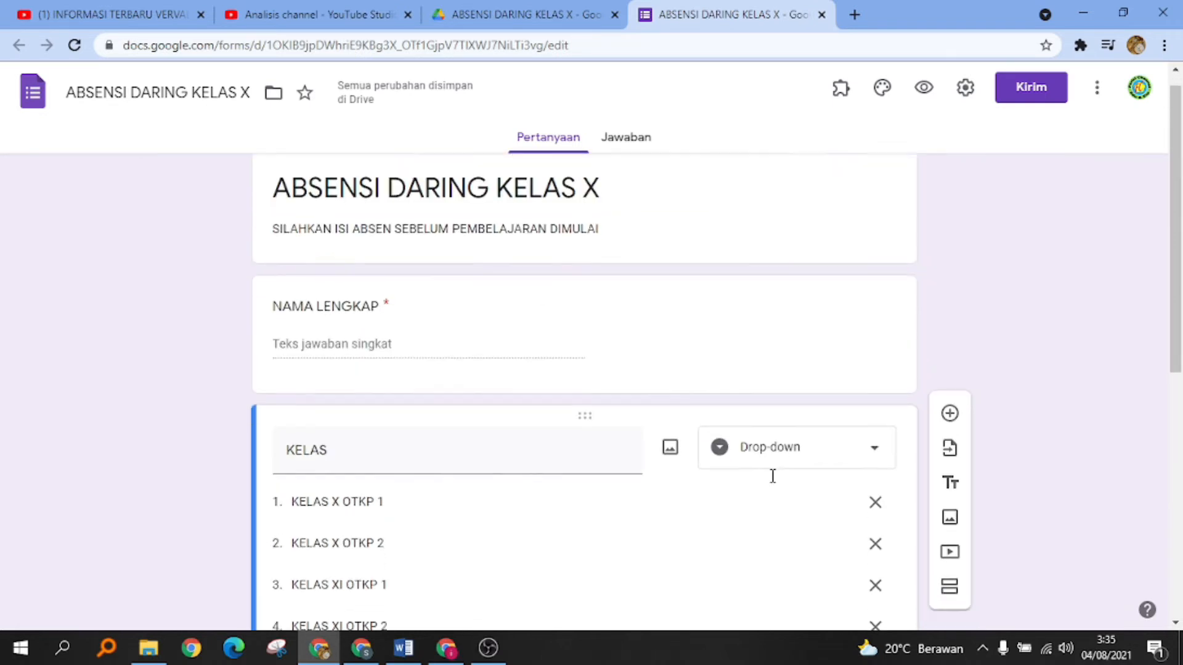
scroll(772, 480, down, 8)
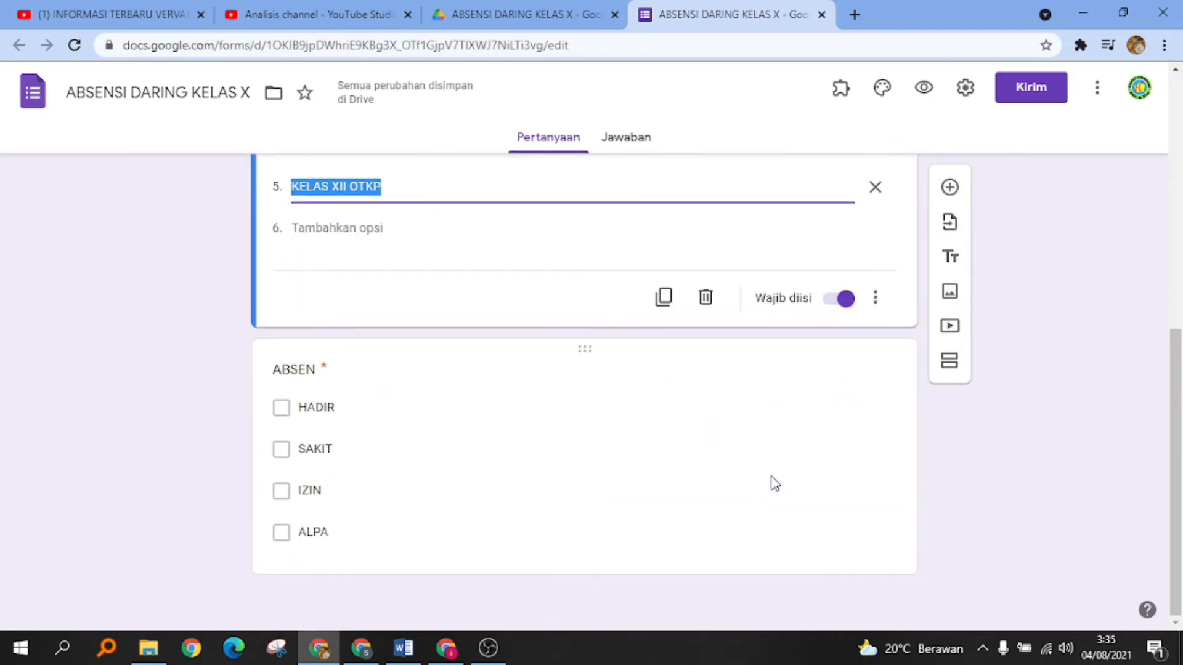
scroll(773, 483, up, 4)
scroll(774, 484, down, 4)
scroll(512, 524, up, 8)
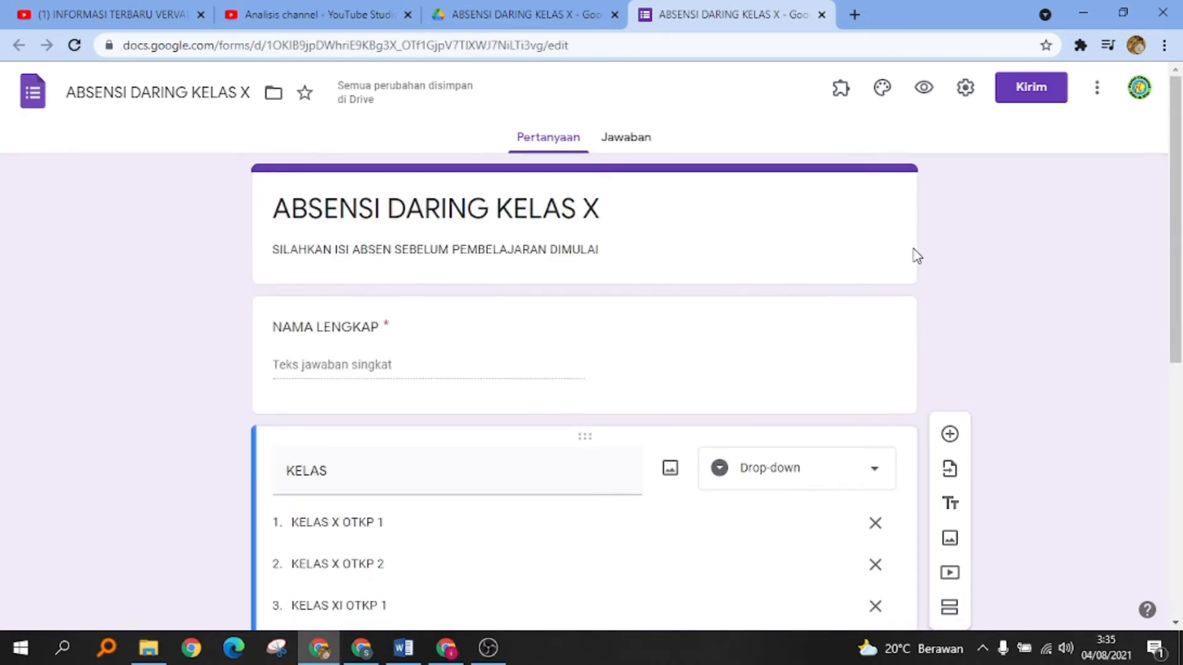
- Preview the form, try to submit it with the required questions left empty, and return to the editor
click(923, 87)
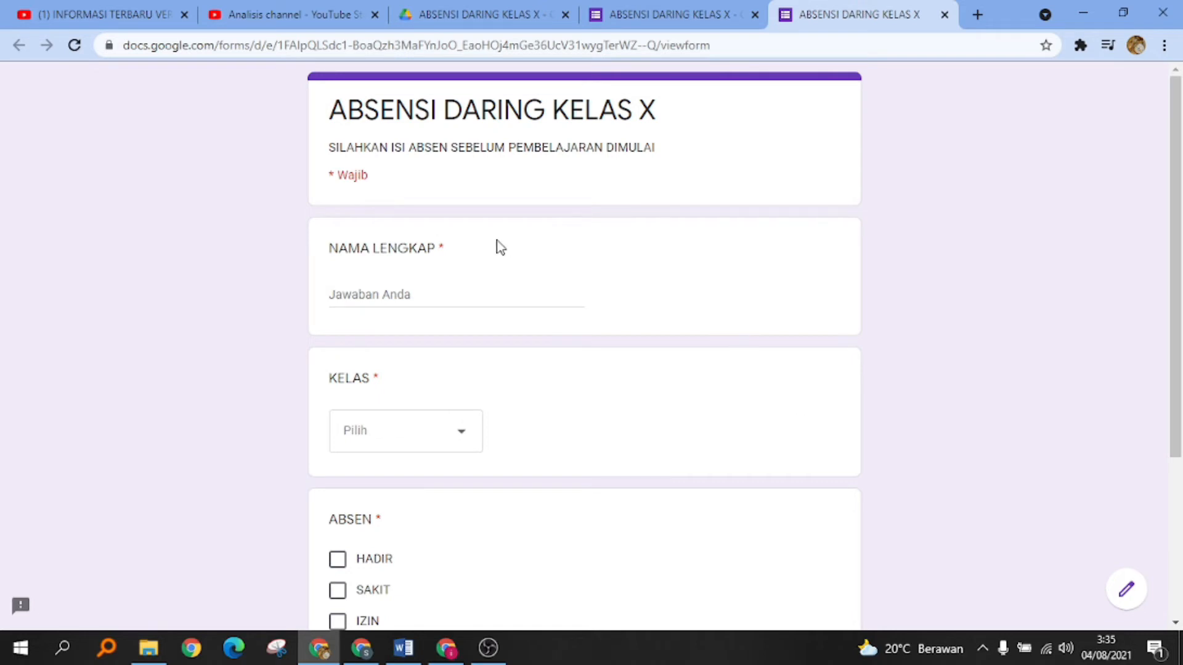
click(447, 295)
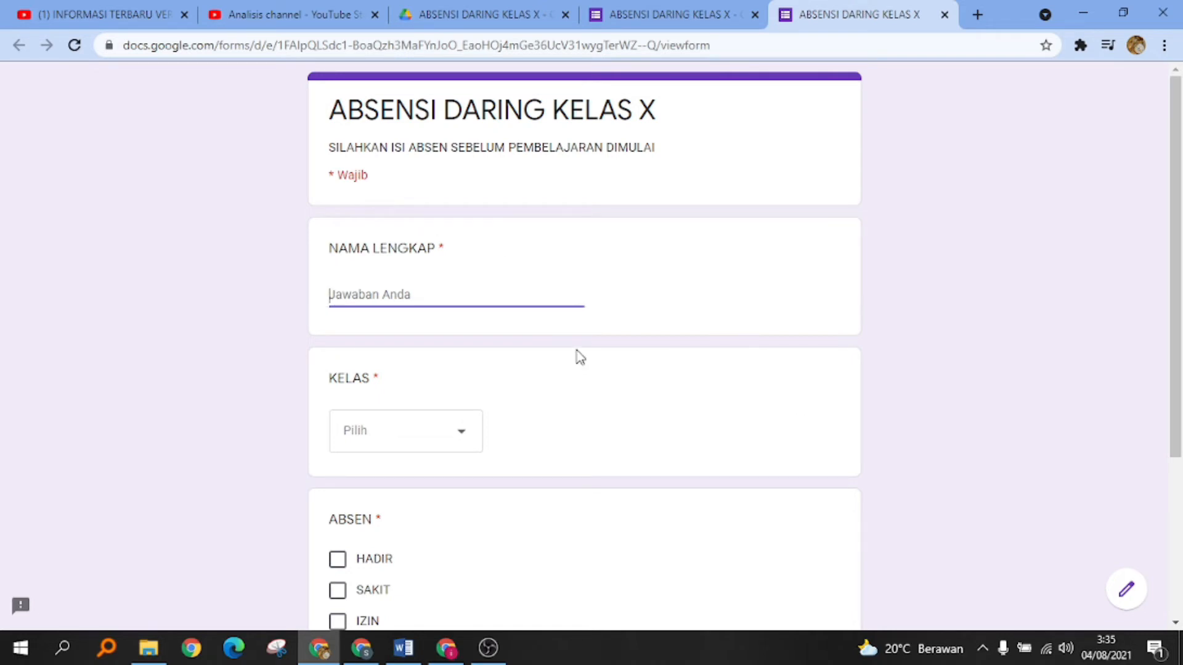
scroll(578, 355, down, 1)
click(463, 345)
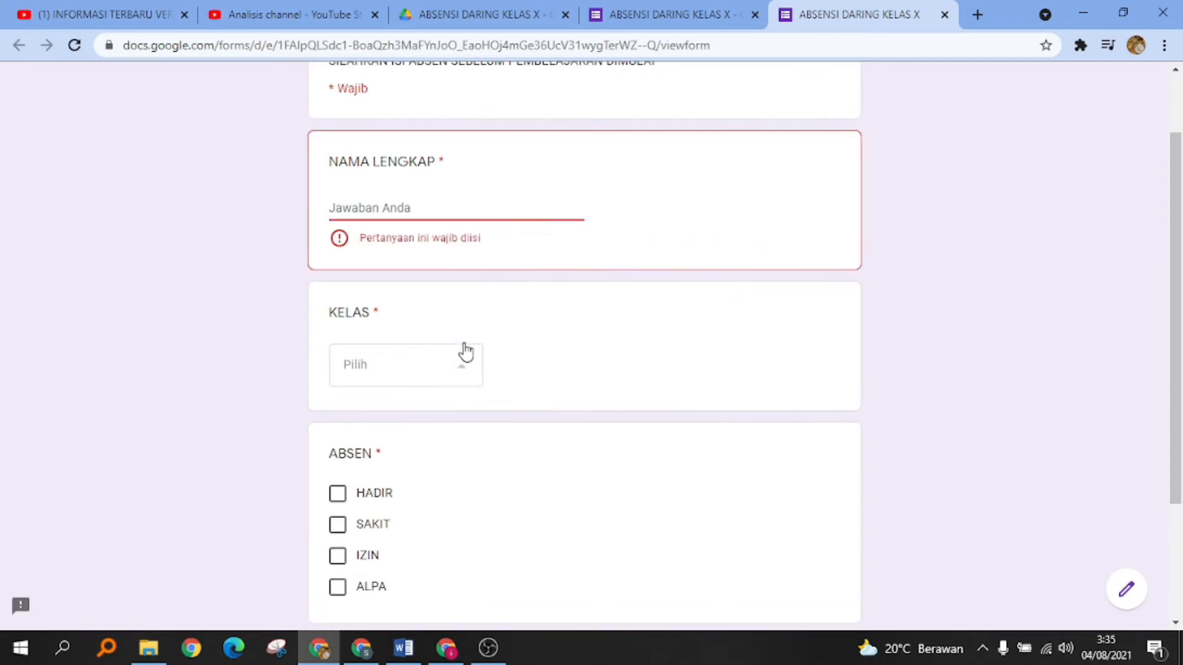
click(671, 367)
scroll(671, 367, down, 3)
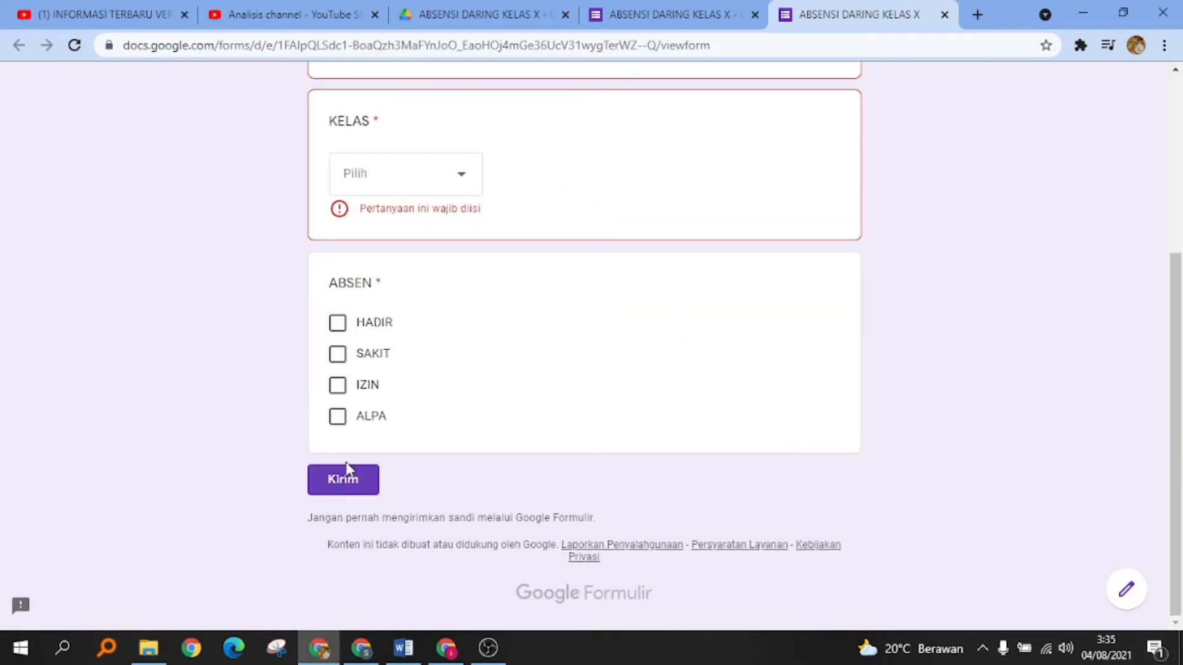
click(349, 481)
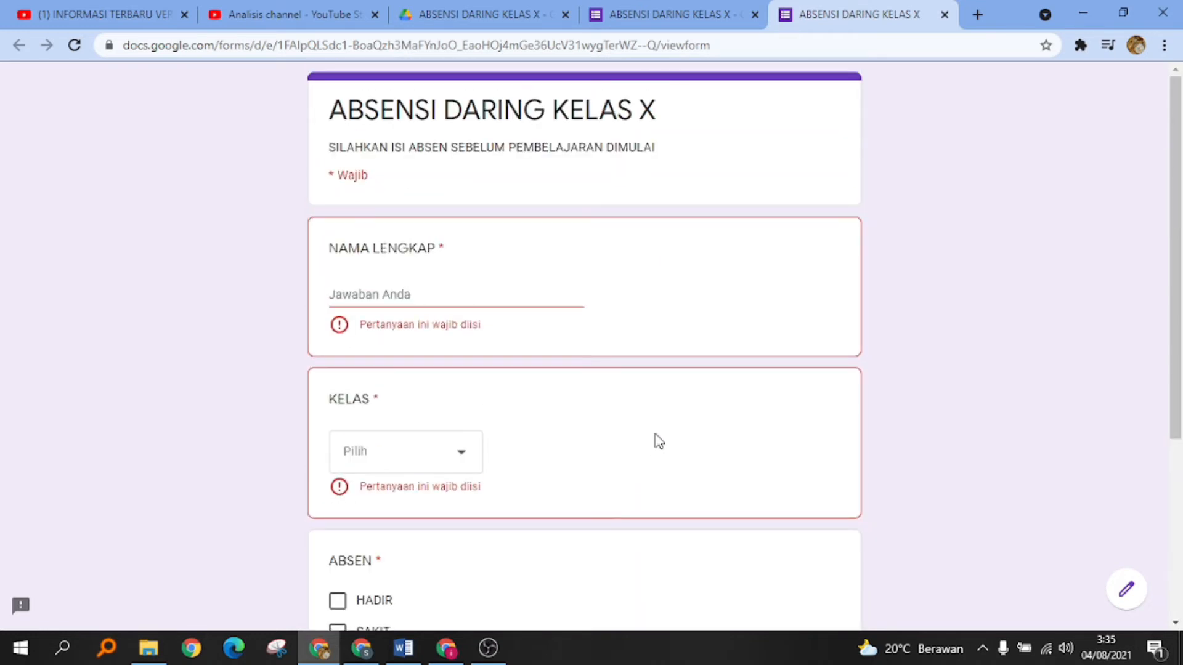
click(683, 22)
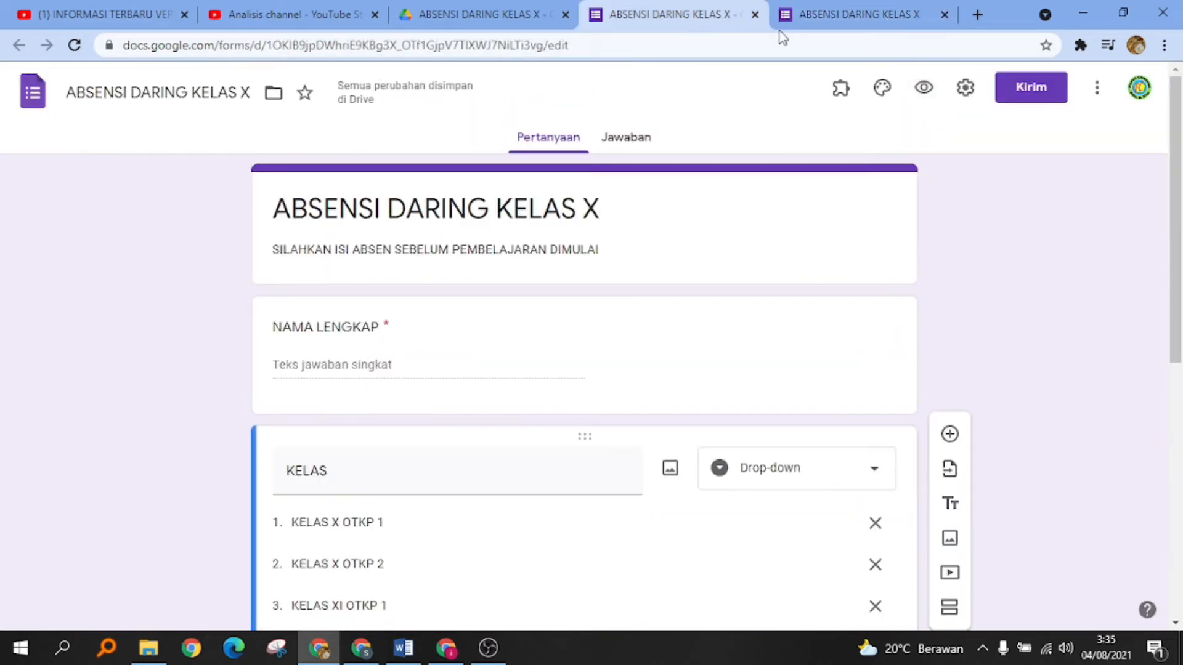
click(944, 14)
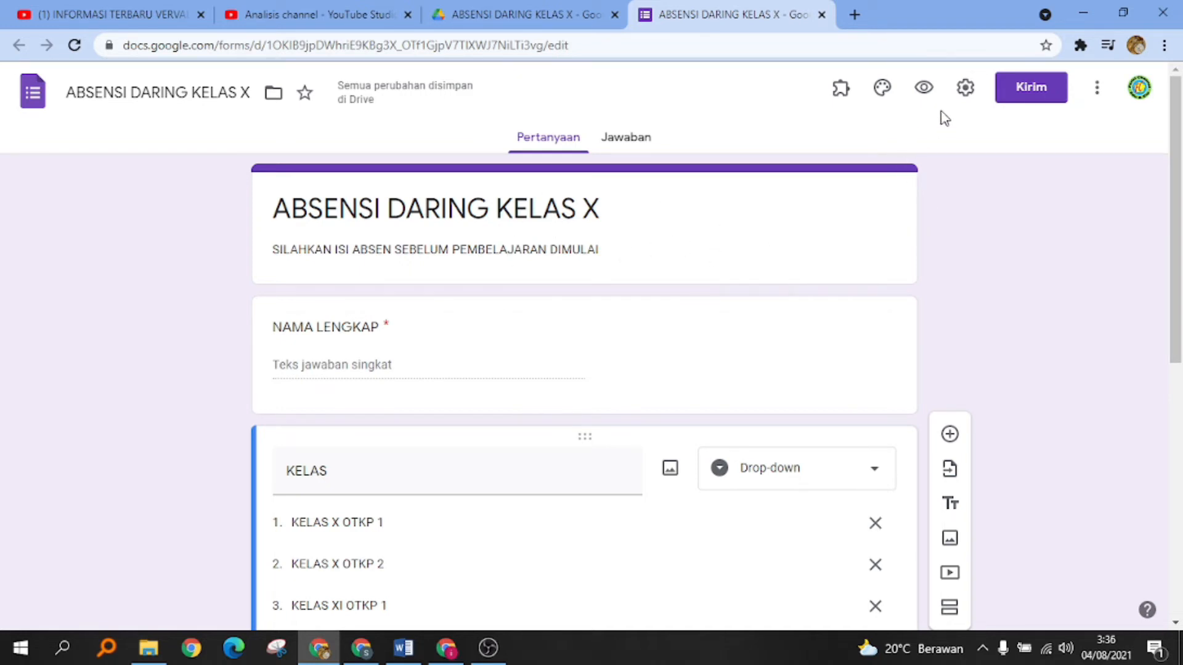
click(964, 89)
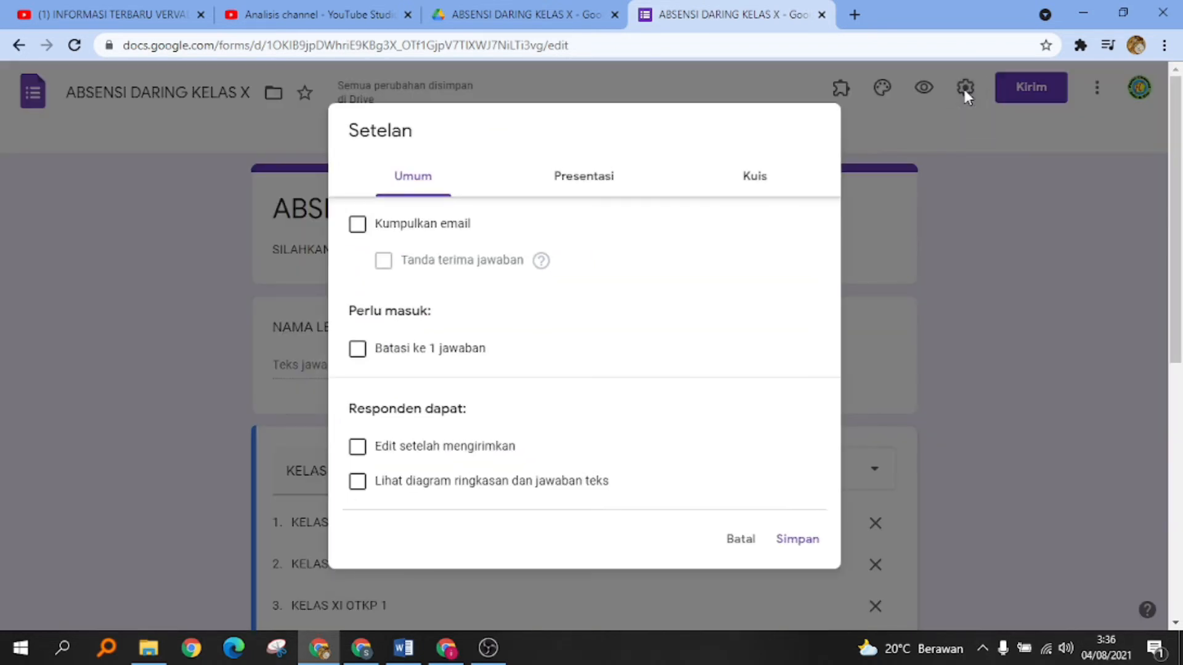
click(586, 188)
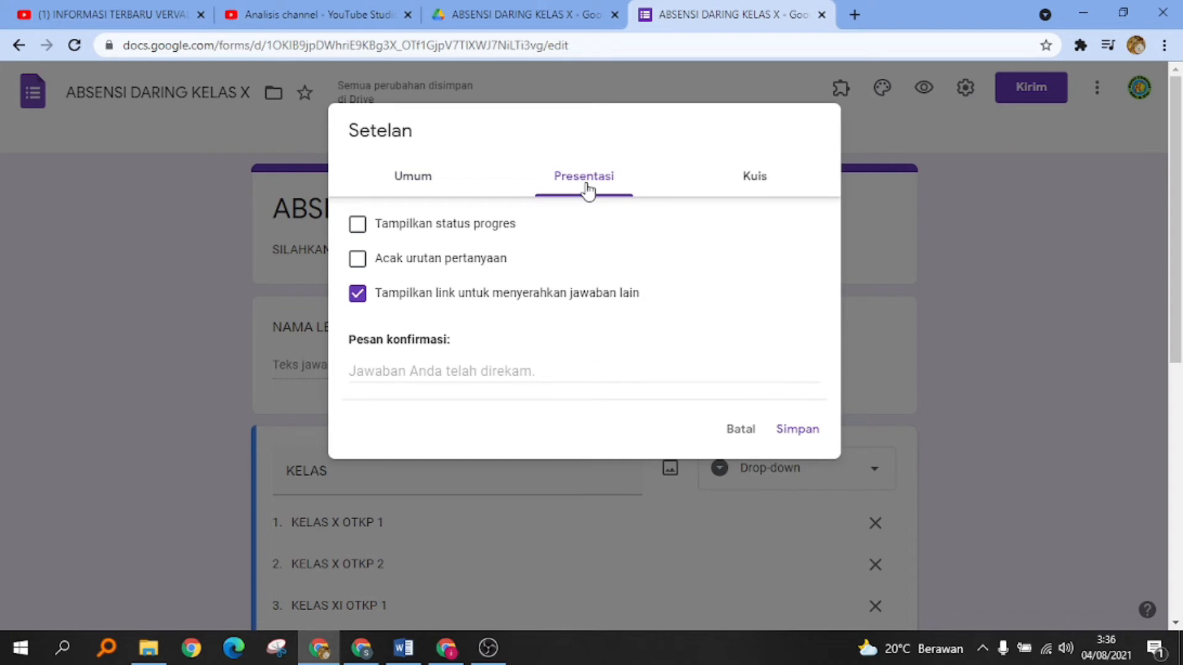
click(735, 433)
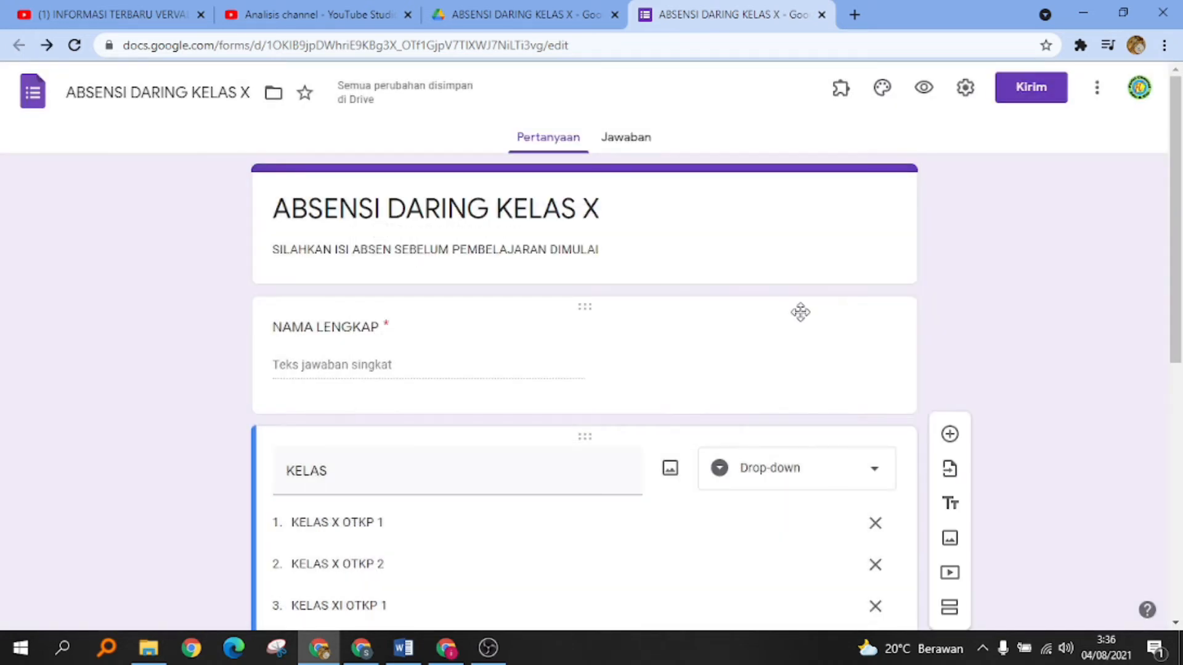
- Insert the open book image with heart-shaped pages from the Kantor dan Sekolah themes as the form's header and preview the result
click(885, 92)
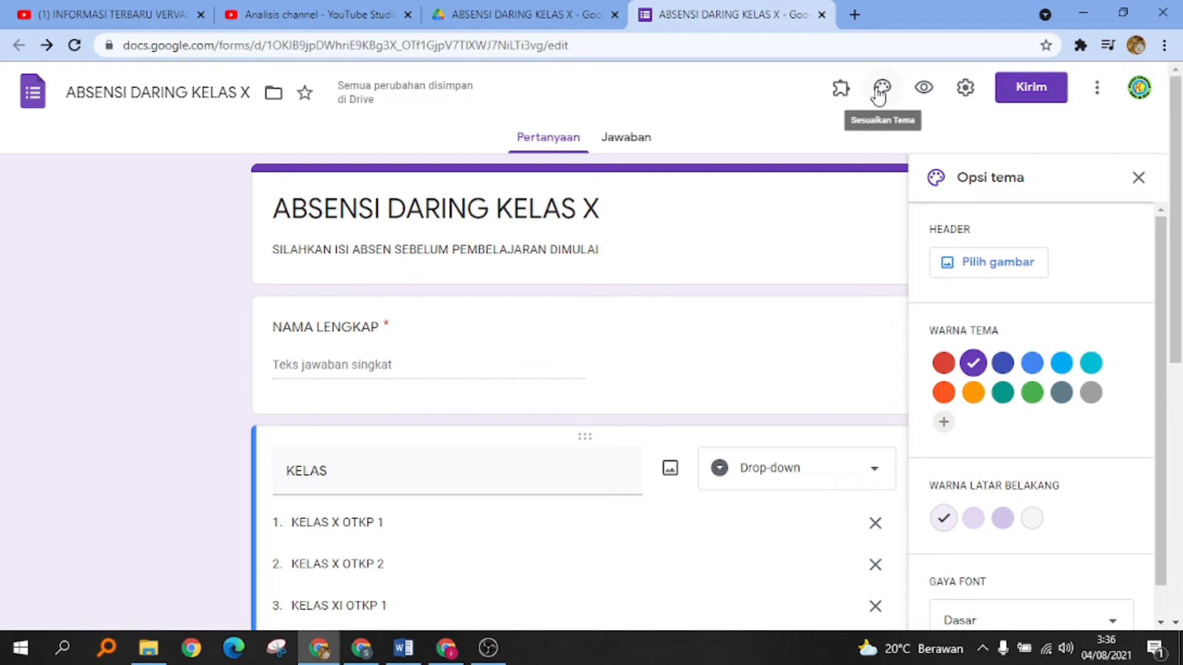
click(983, 268)
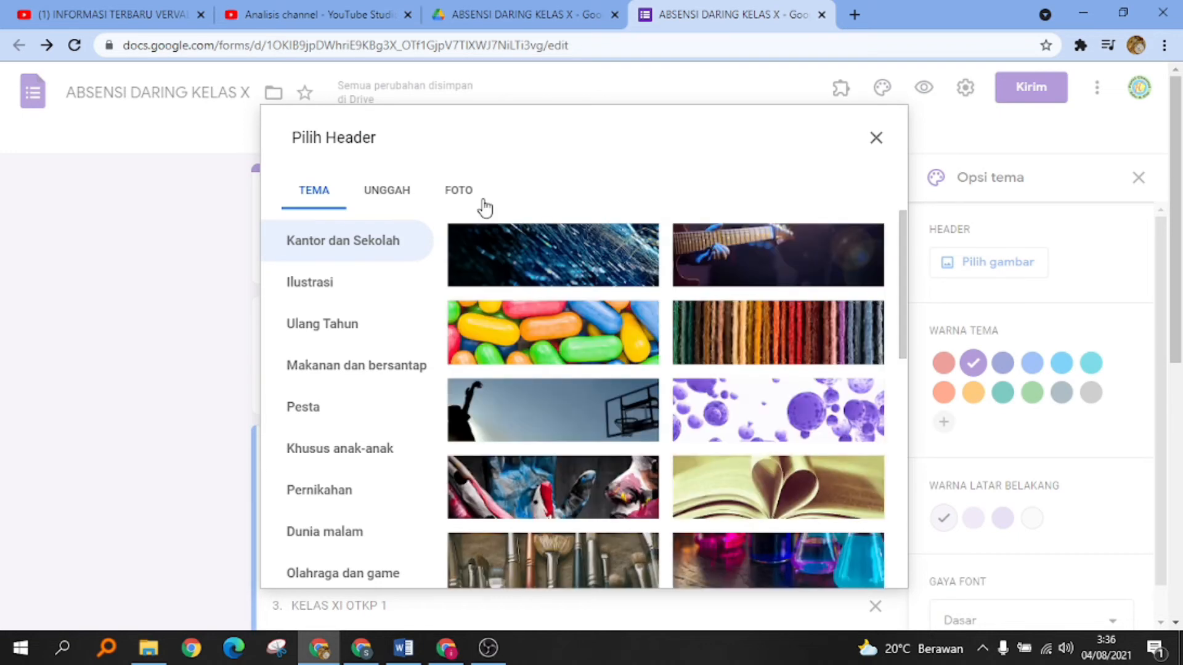
scroll(646, 248, down, 7)
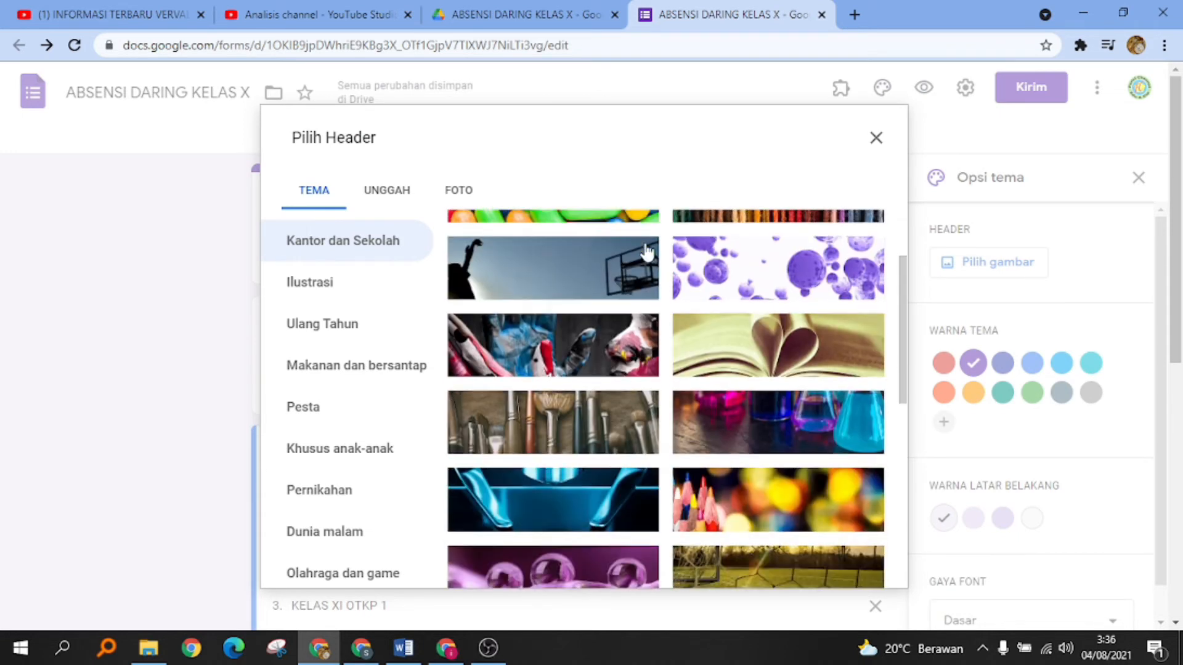
scroll(646, 249, up, 7)
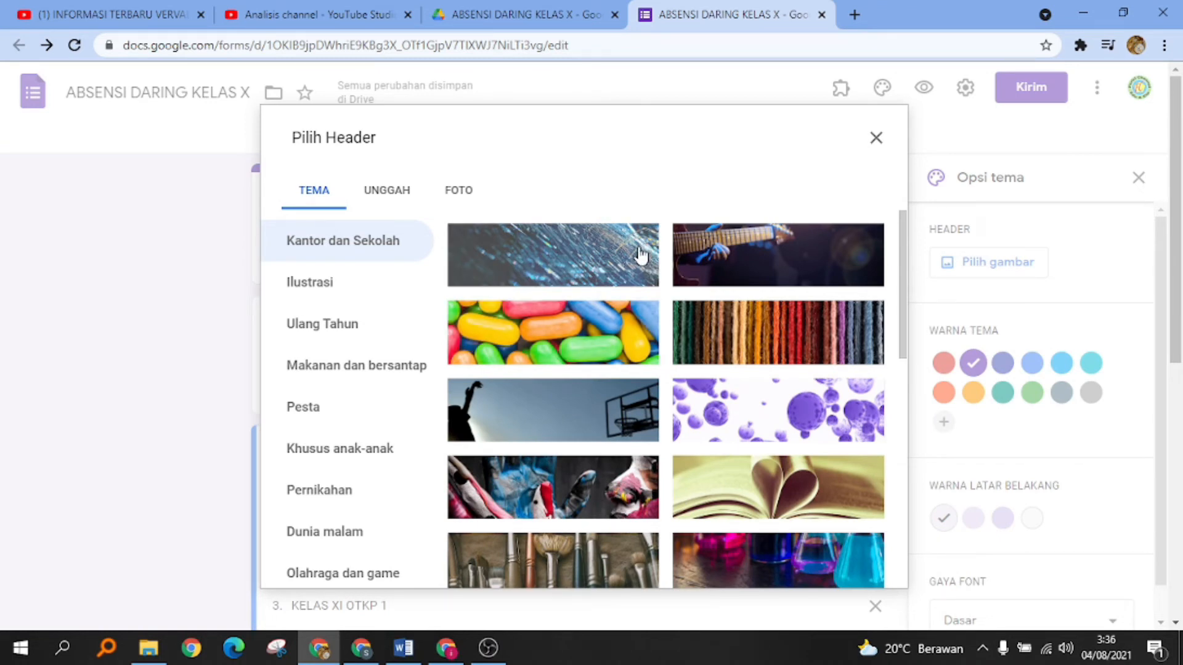
scroll(673, 296, down, 3)
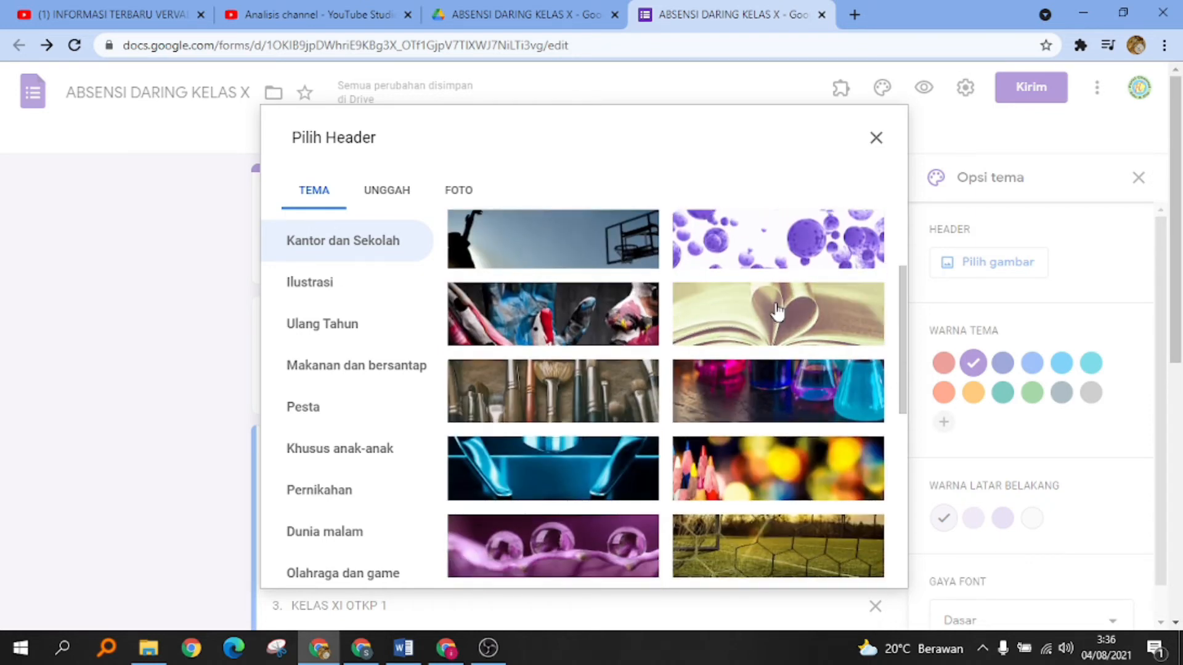
click(774, 310)
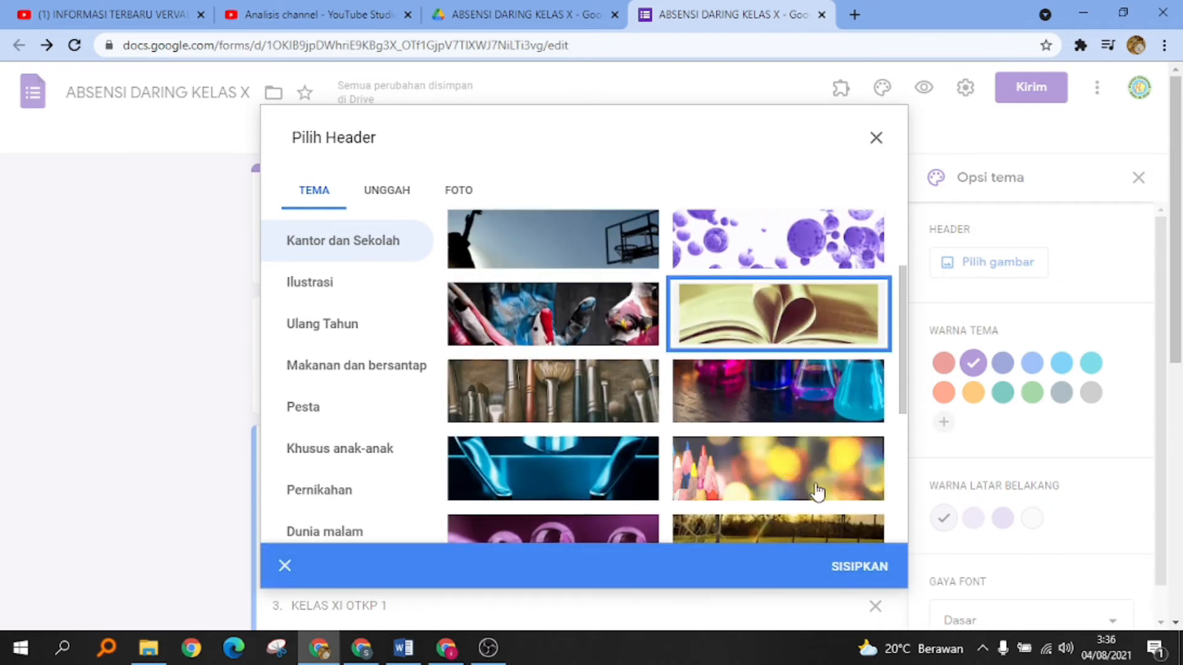
click(858, 568)
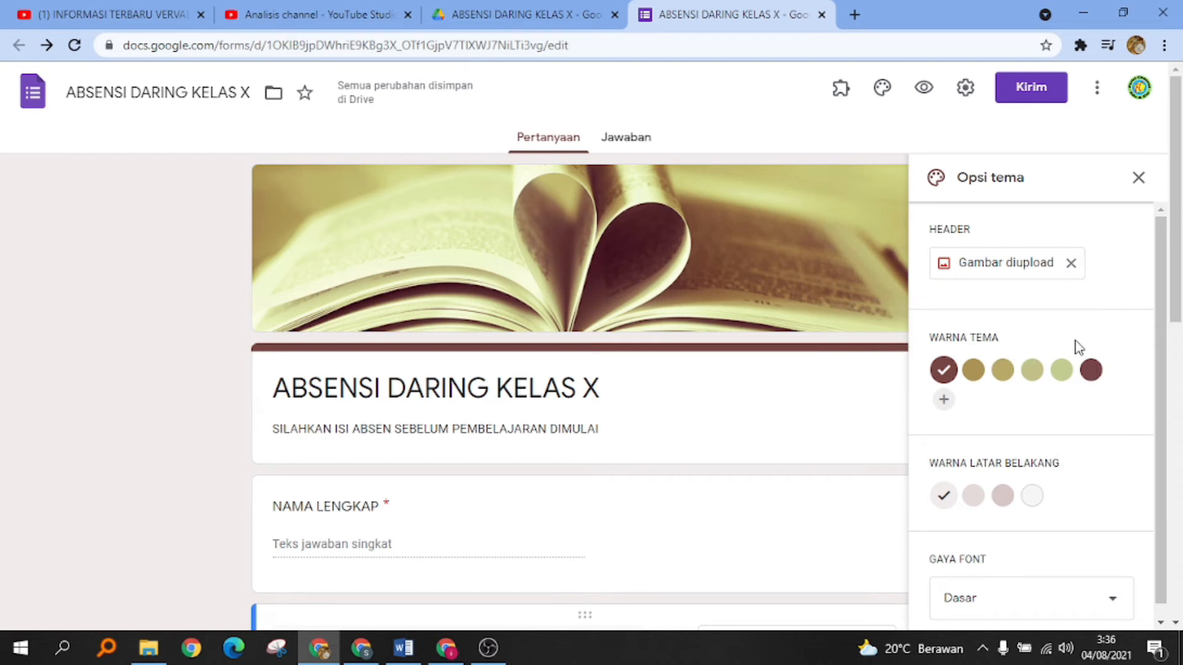
click(1138, 178)
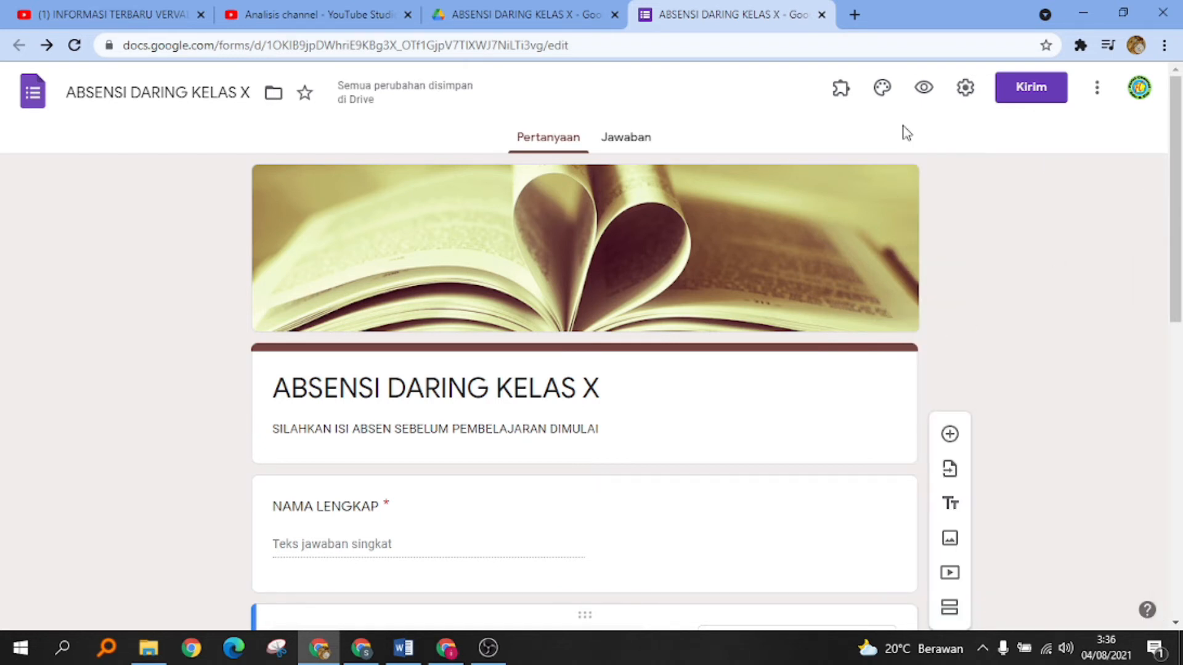
click(923, 91)
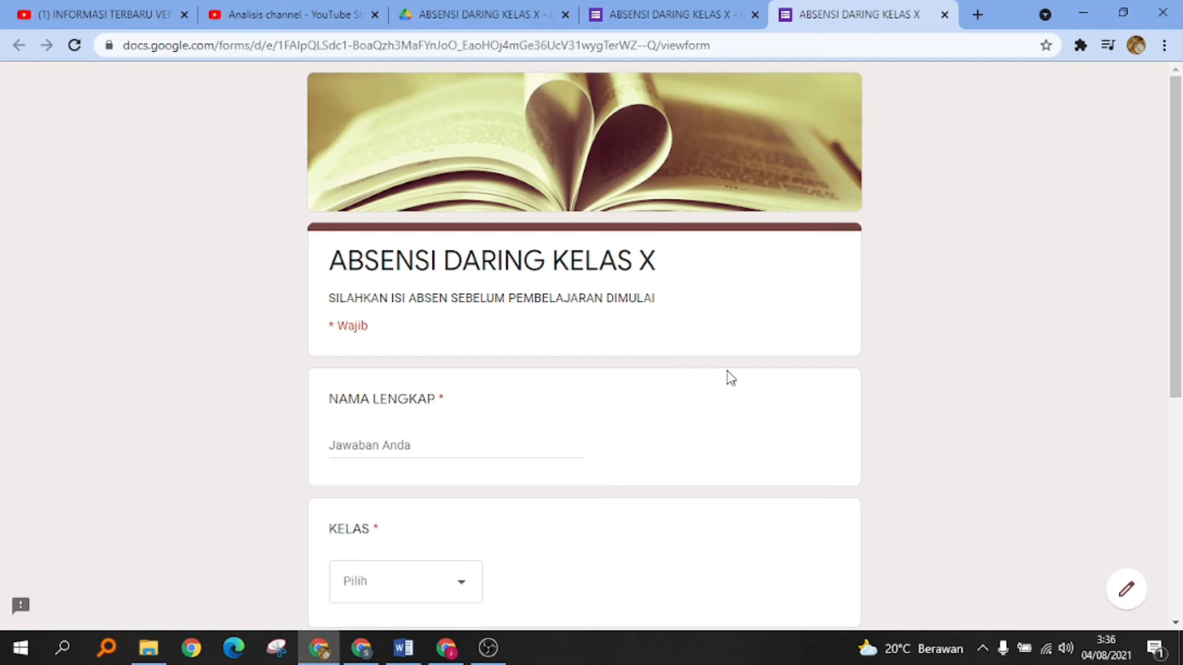
click(944, 14)
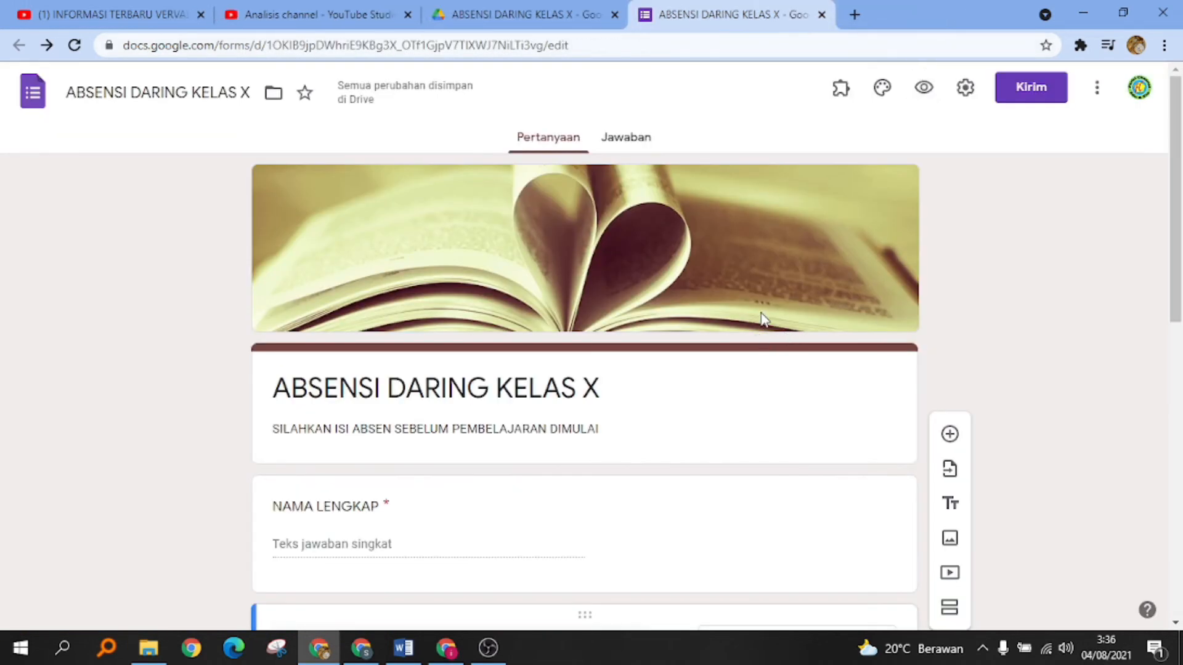
- Create a new spreadsheet for the form's responses and look over its NAMA LENGKAP, KELAS and ABSEN columns
click(638, 140)
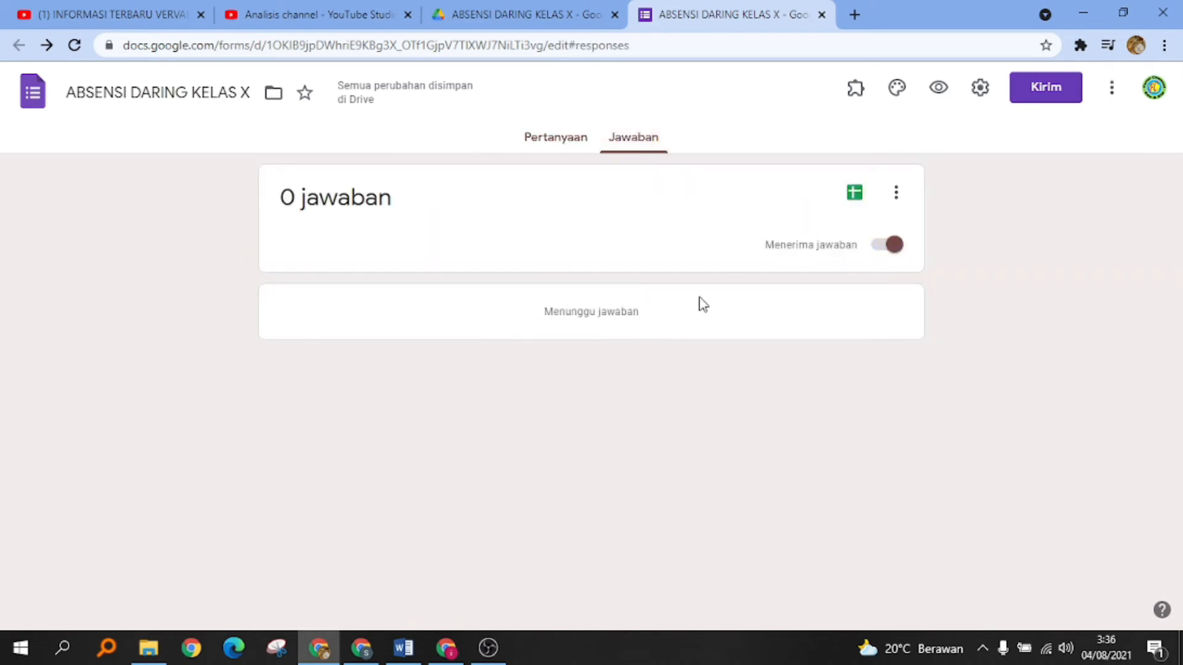
click(855, 196)
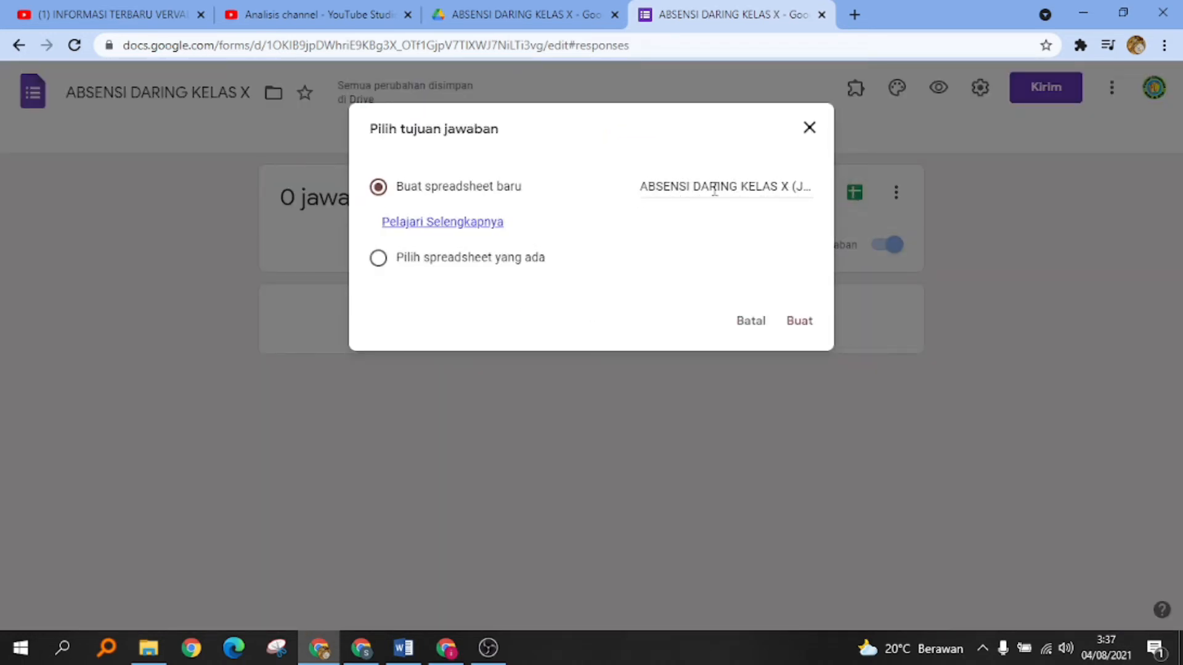
click(800, 323)
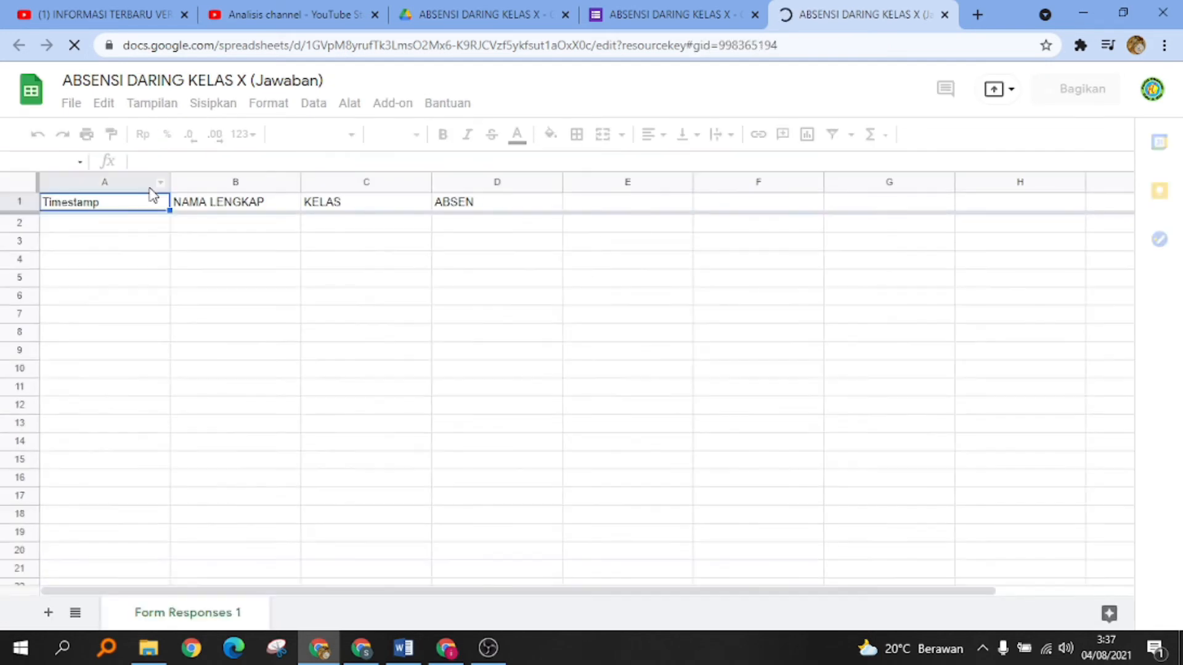
click(206, 229)
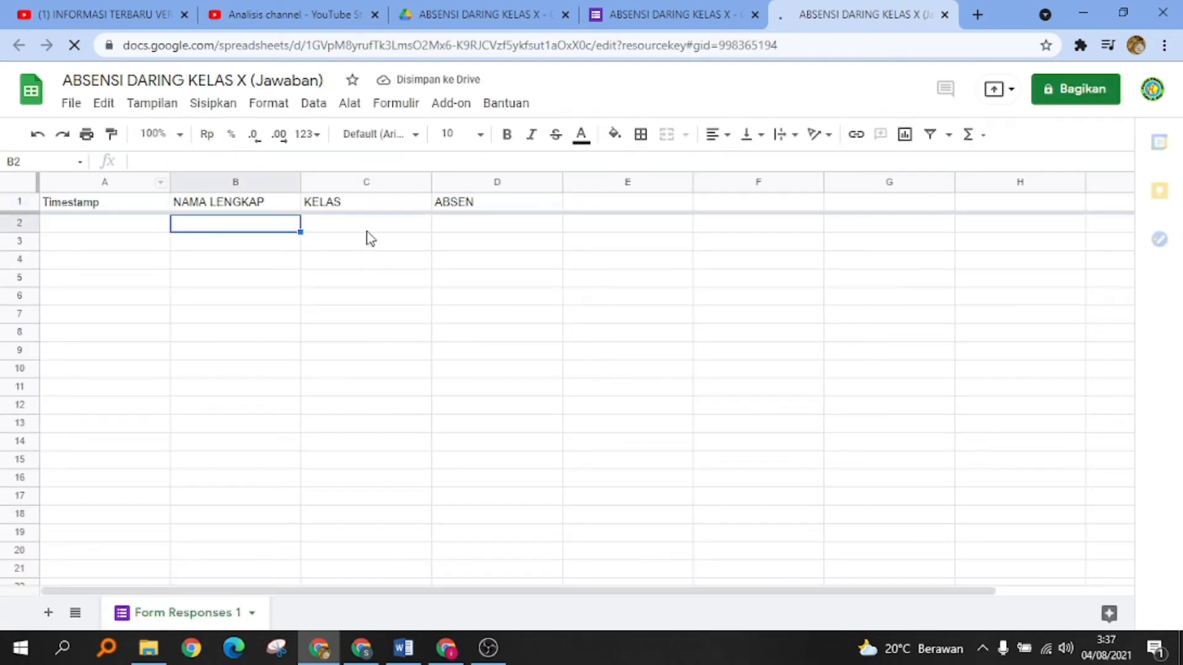
click(367, 230)
click(473, 224)
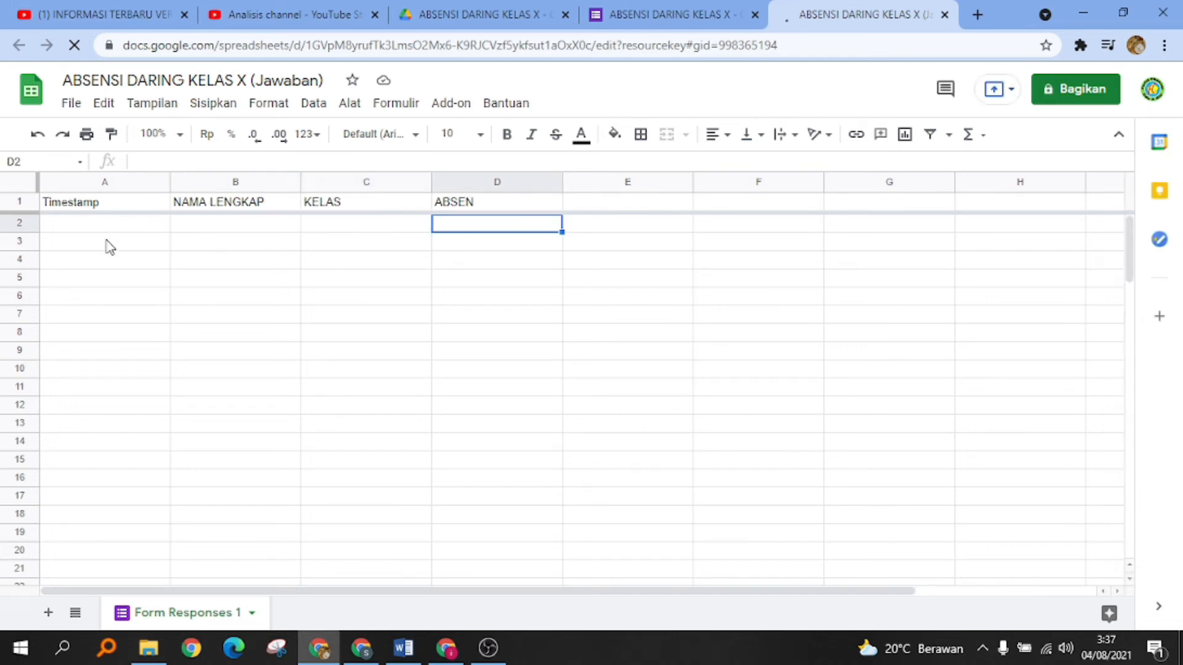
- Return to the form editor and turn off Tampilkan link untuk menyerahkan jawaban lain in the form's presentation settings
click(634, 18)
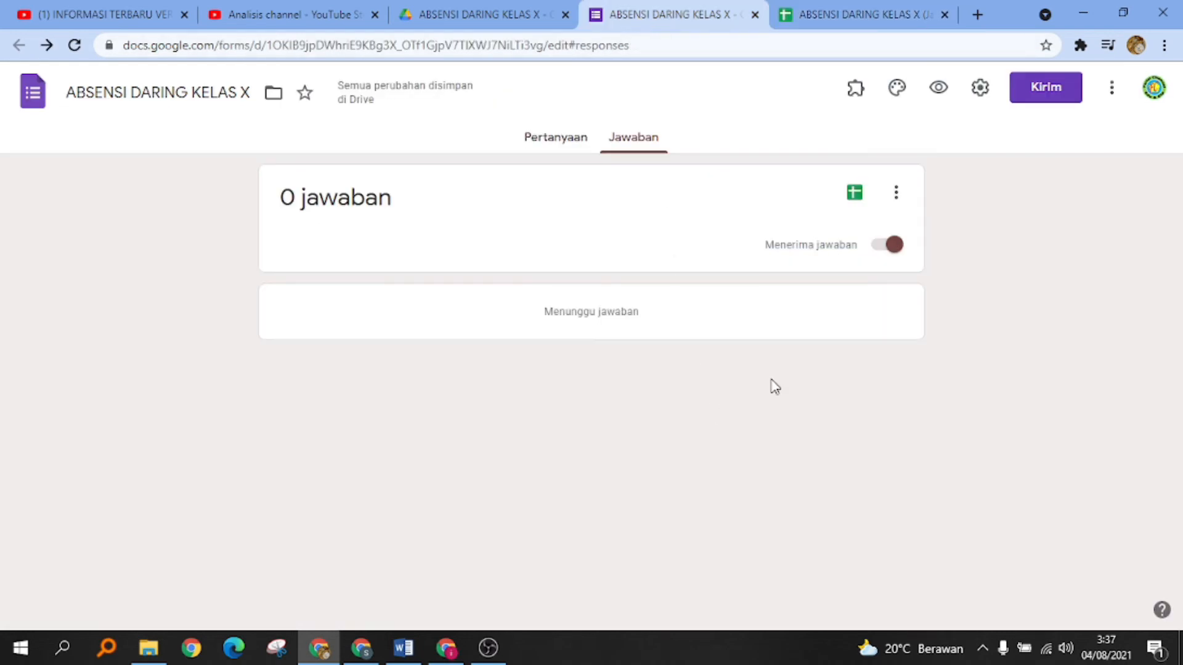
click(978, 90)
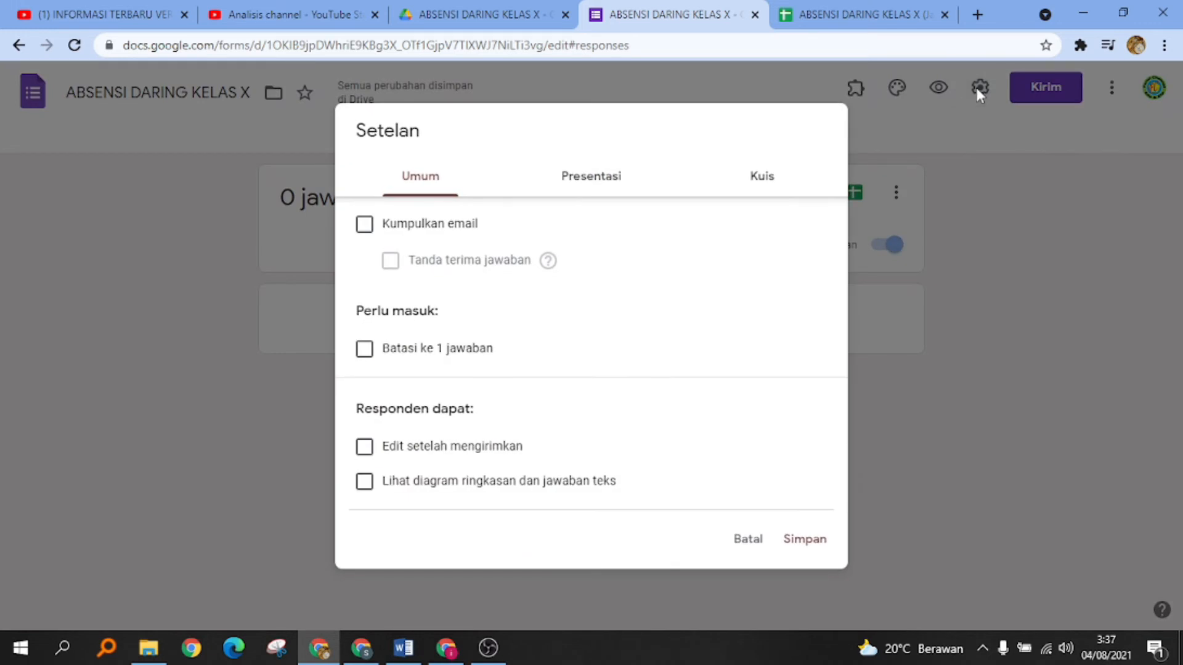
click(591, 189)
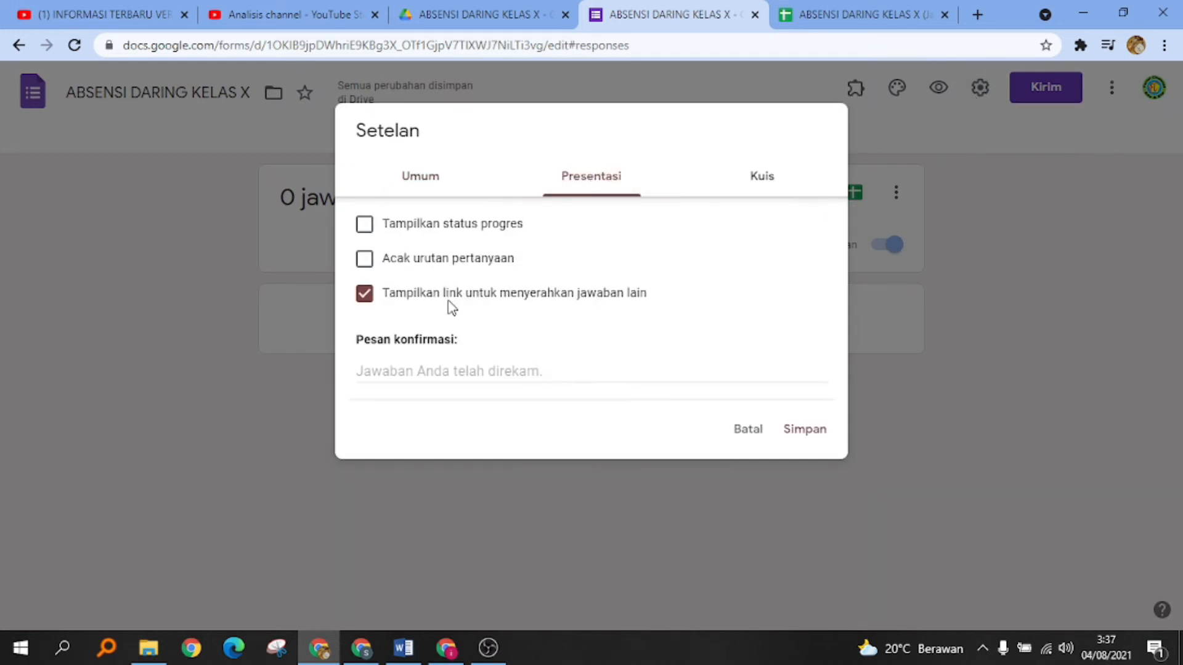
click(363, 295)
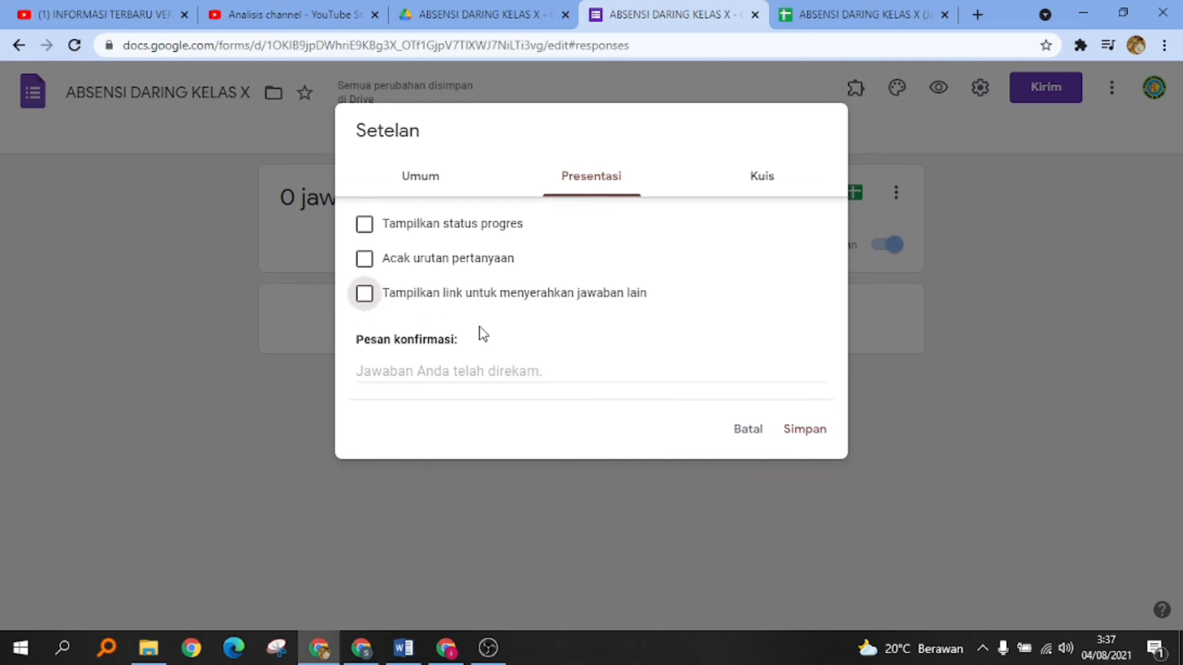
- Set the confirmation message to "TERIMAKSIH ABSENSI ANDA OTOMATIS TERCATAT.." and save the settings
click(546, 370)
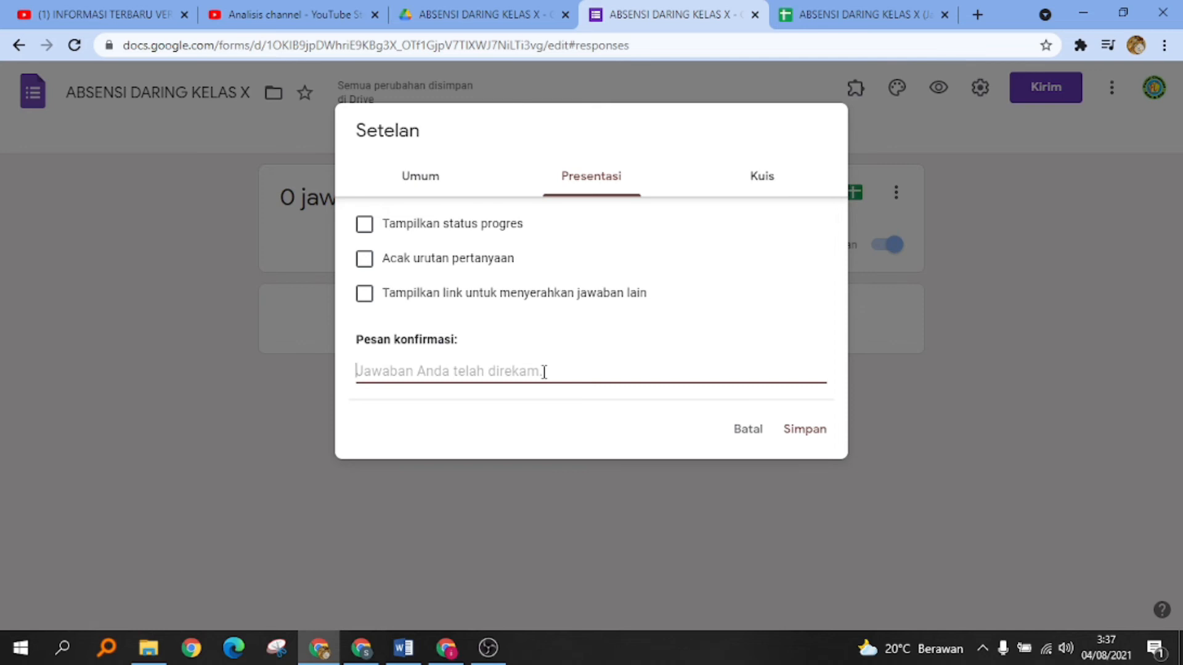
text(TE)
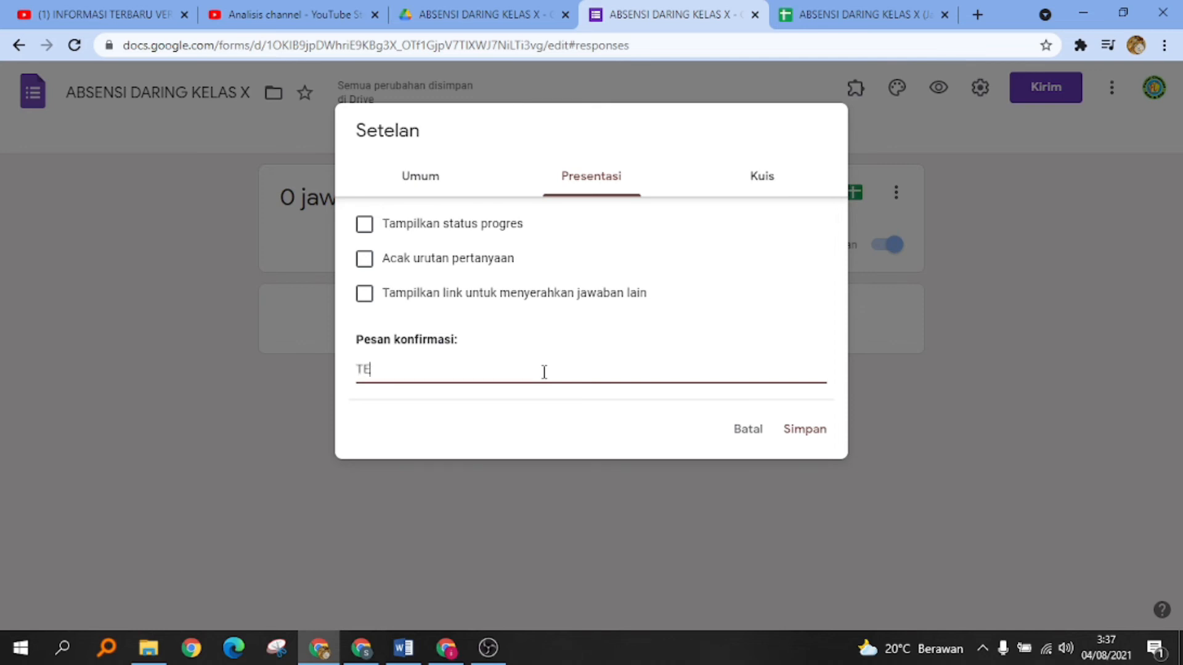
text(RIMAKSIH ABSEN)
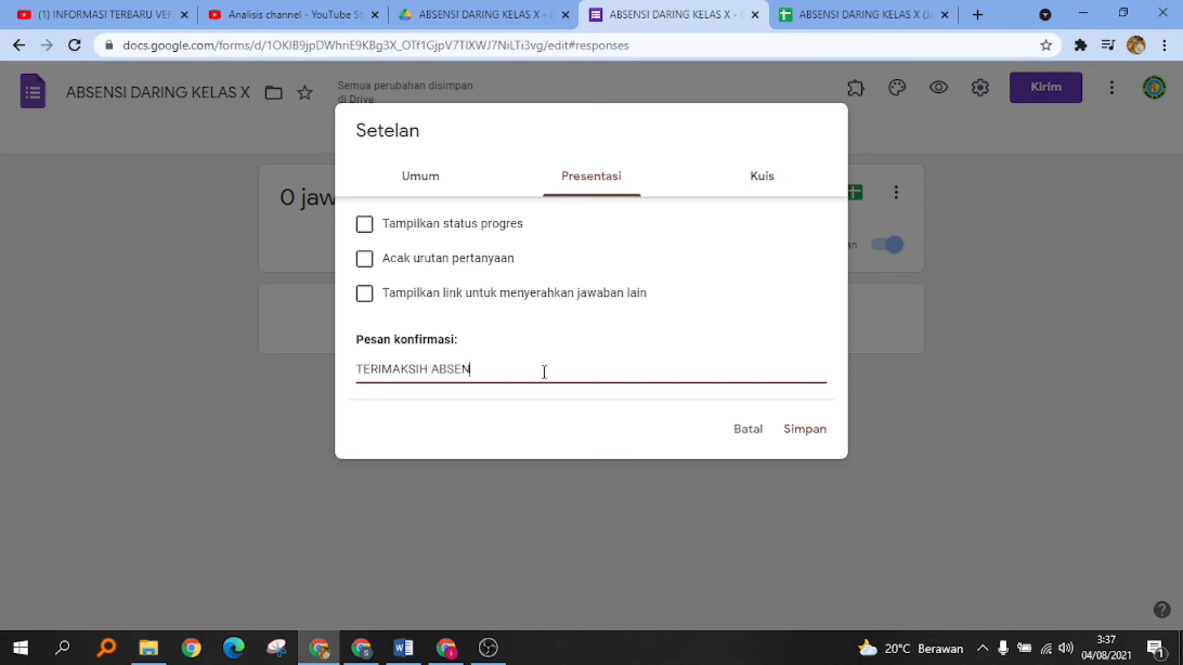
text(SI ANDA OTOMATIS TERCATAT..)
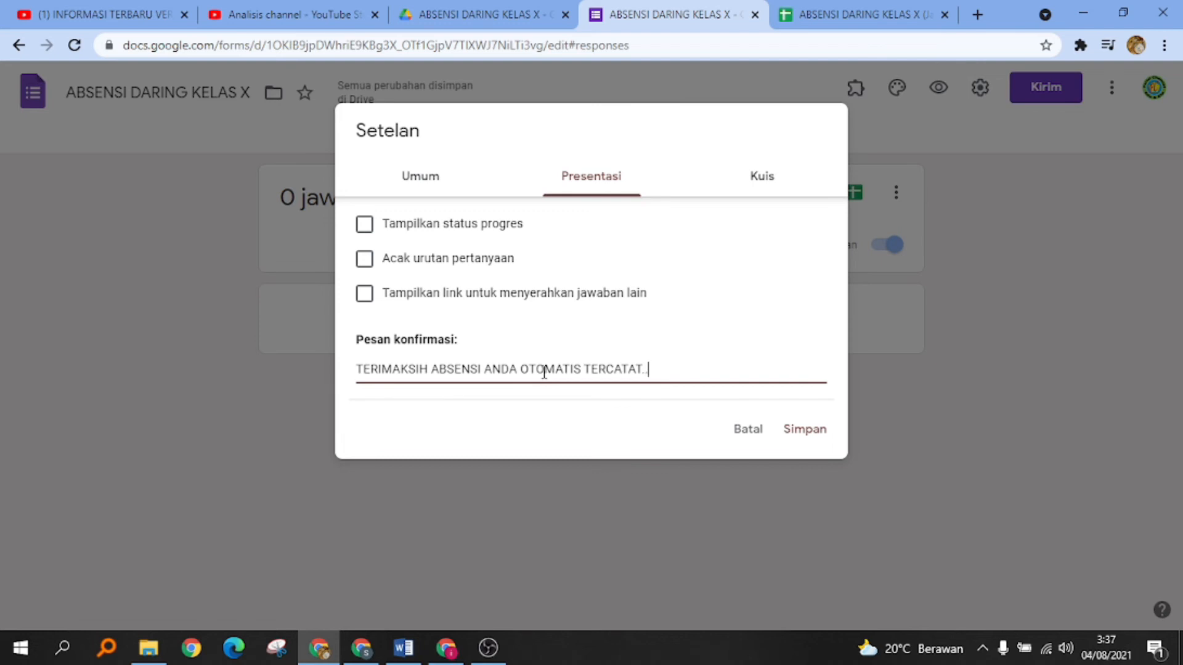
click(799, 429)
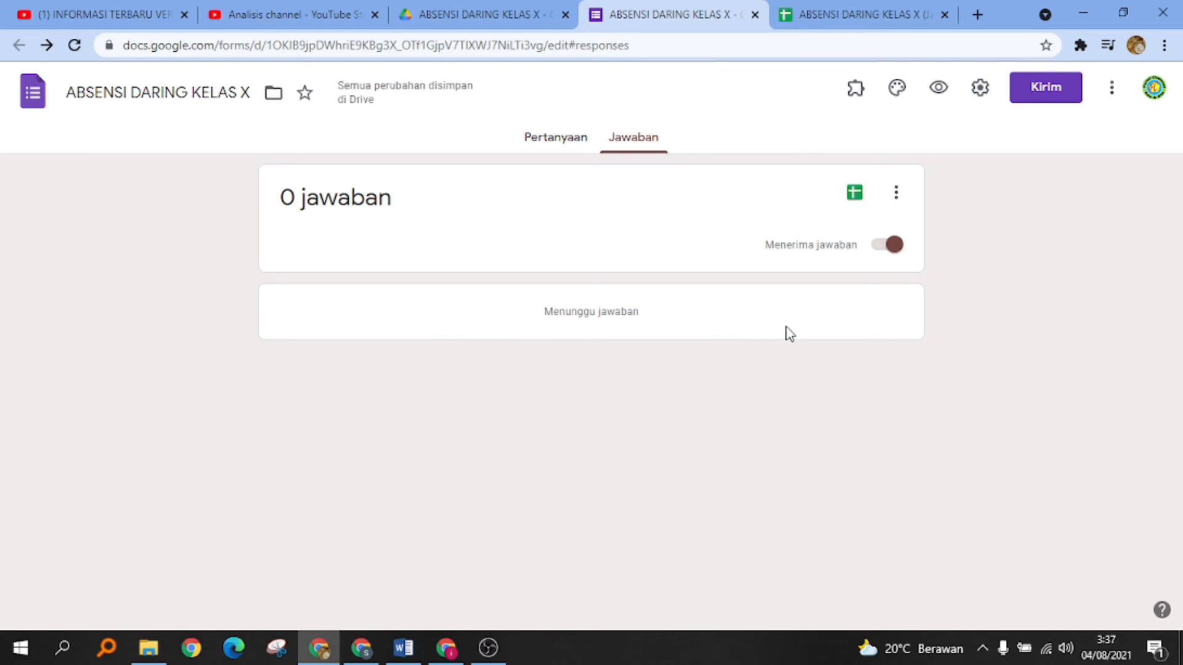
click(548, 141)
click(628, 145)
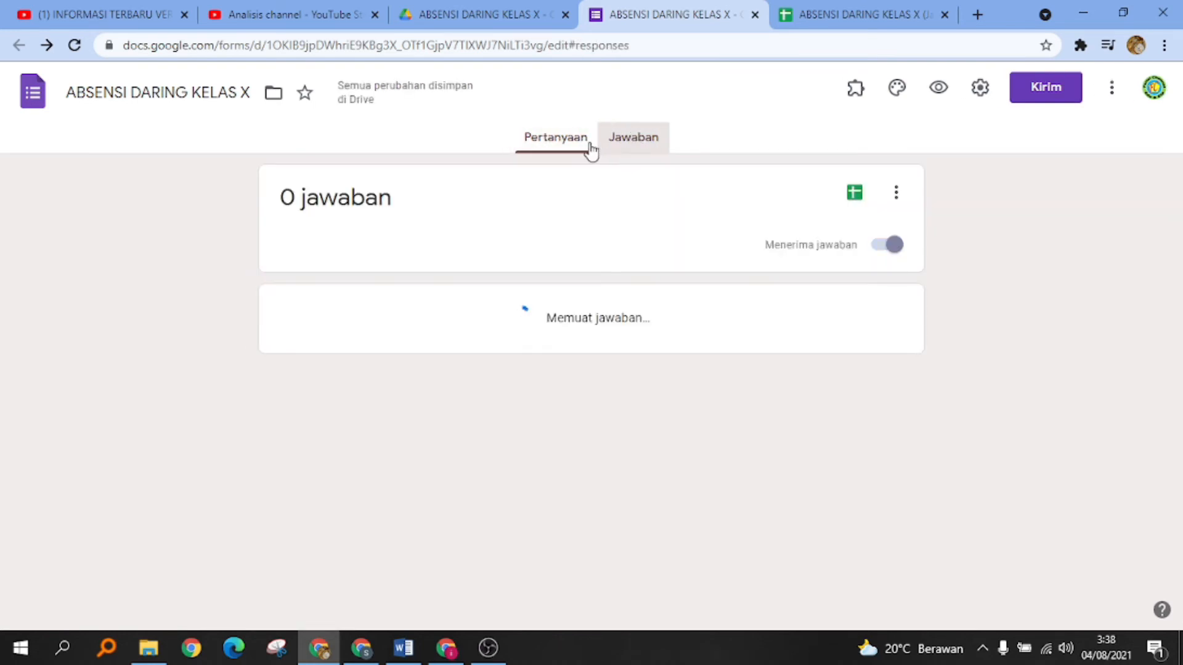
click(581, 143)
click(621, 139)
click(578, 141)
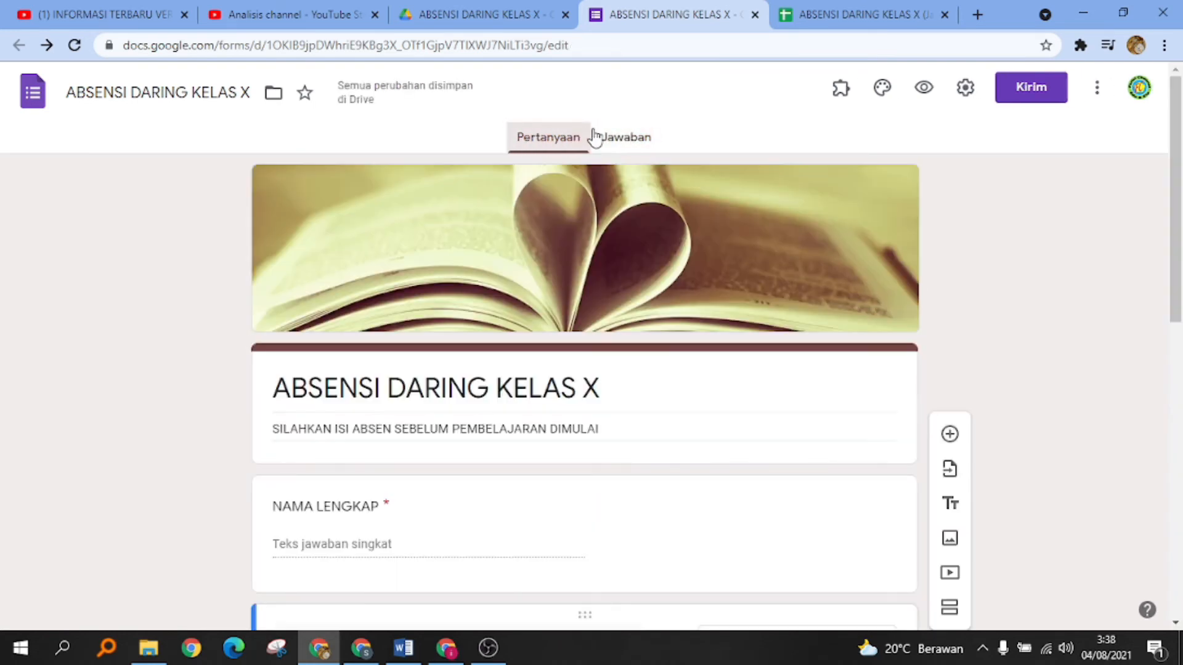
click(614, 141)
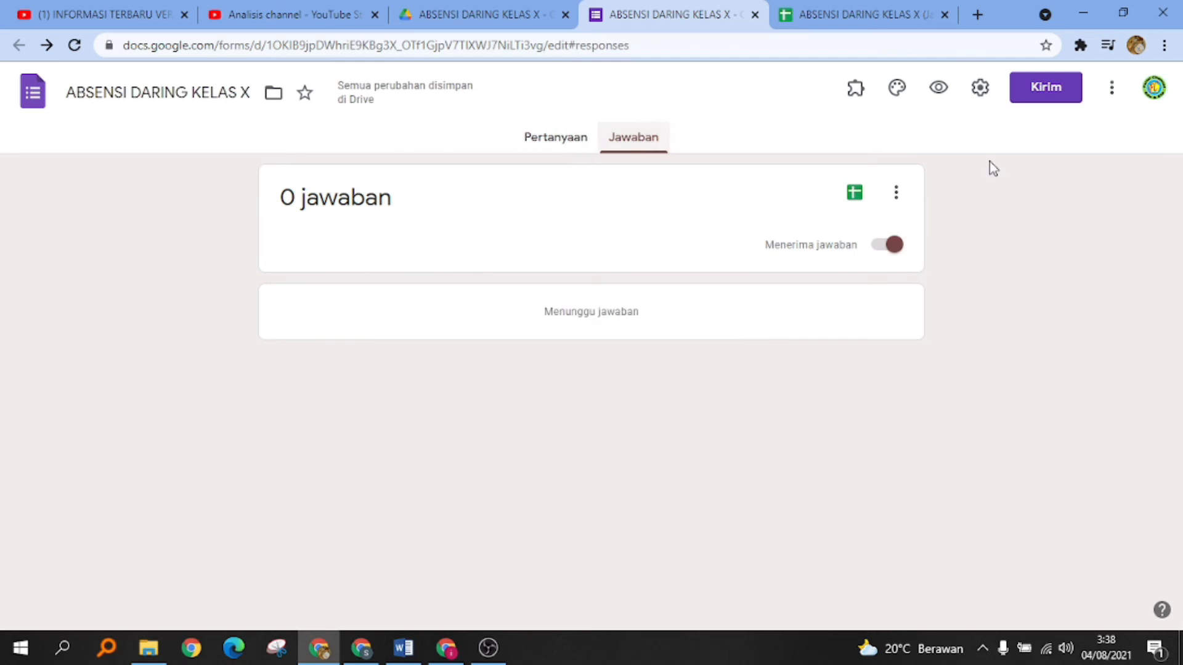
- Shorten the form's sharing link and copy it
click(1057, 102)
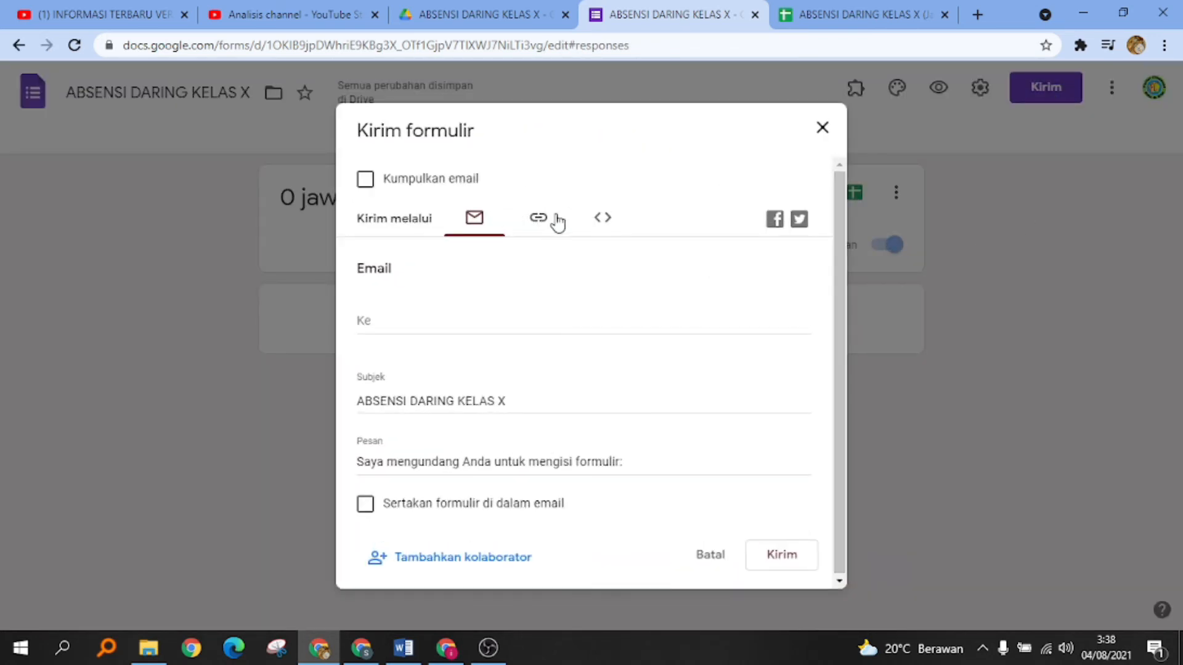
click(535, 221)
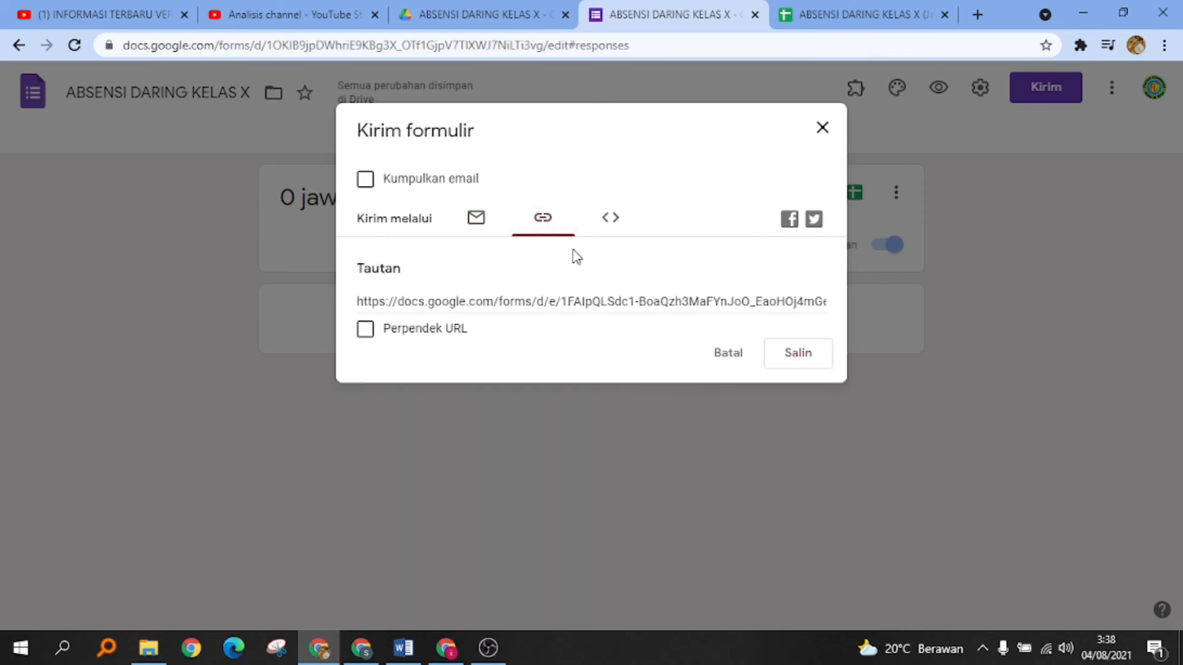
click(367, 333)
key(ctrl+c)
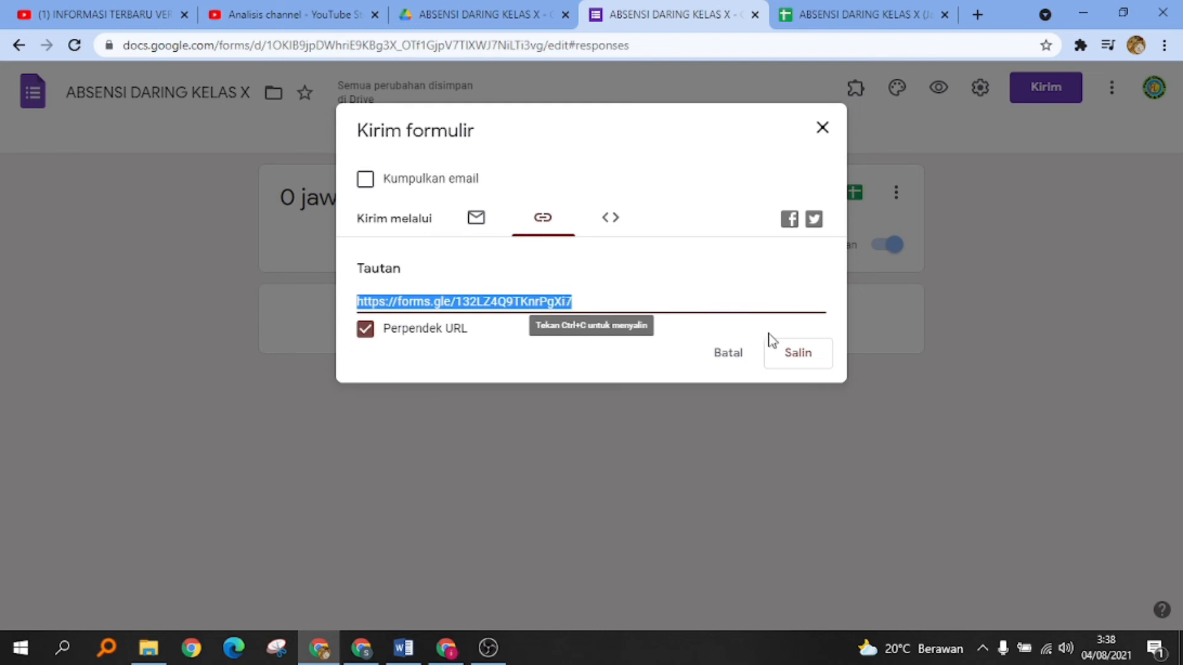
click(784, 357)
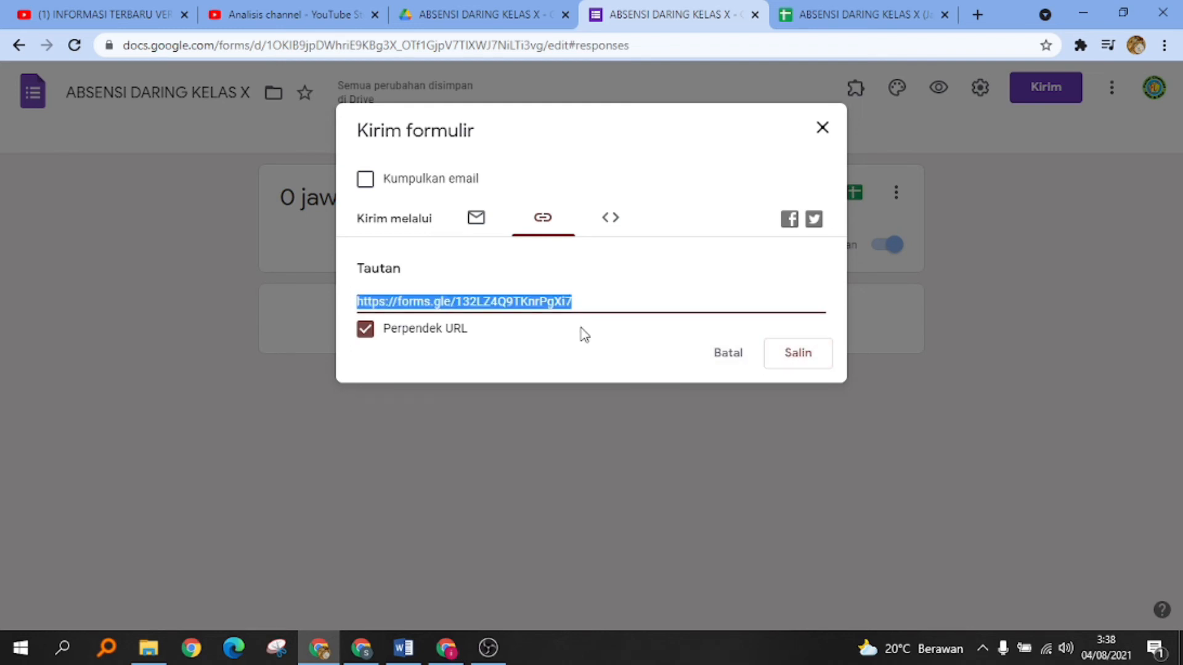
- Switch to the other Chrome window and open the copied form link in a new browser tab
click(362, 654)
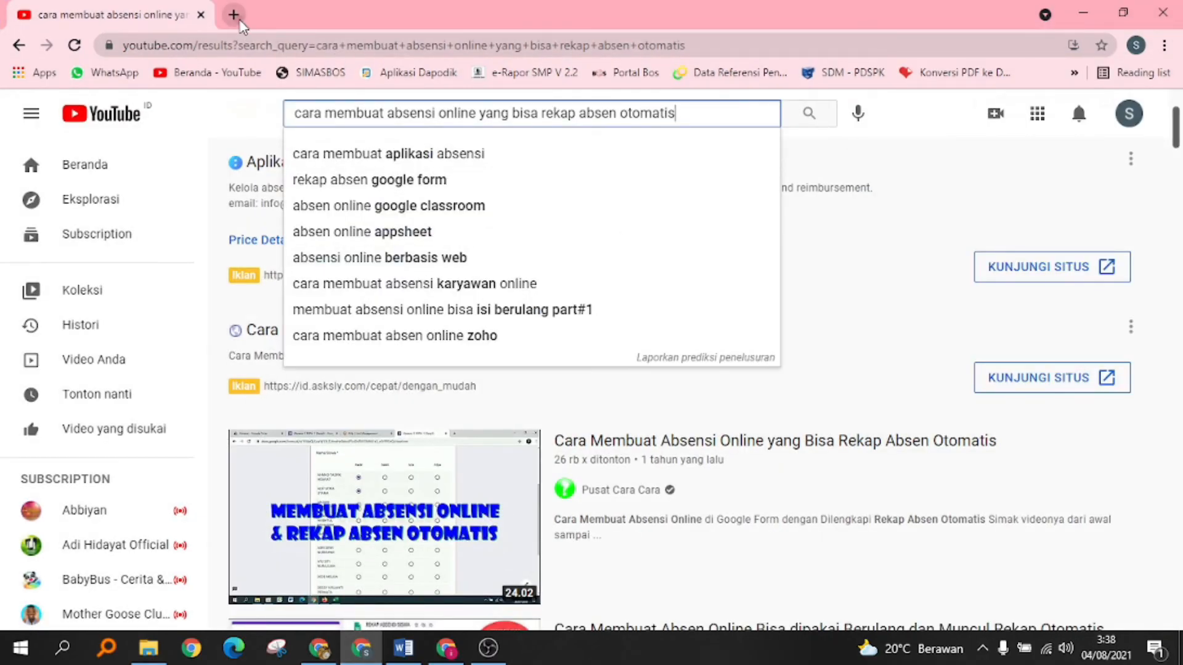
click(233, 15)
click(280, 46)
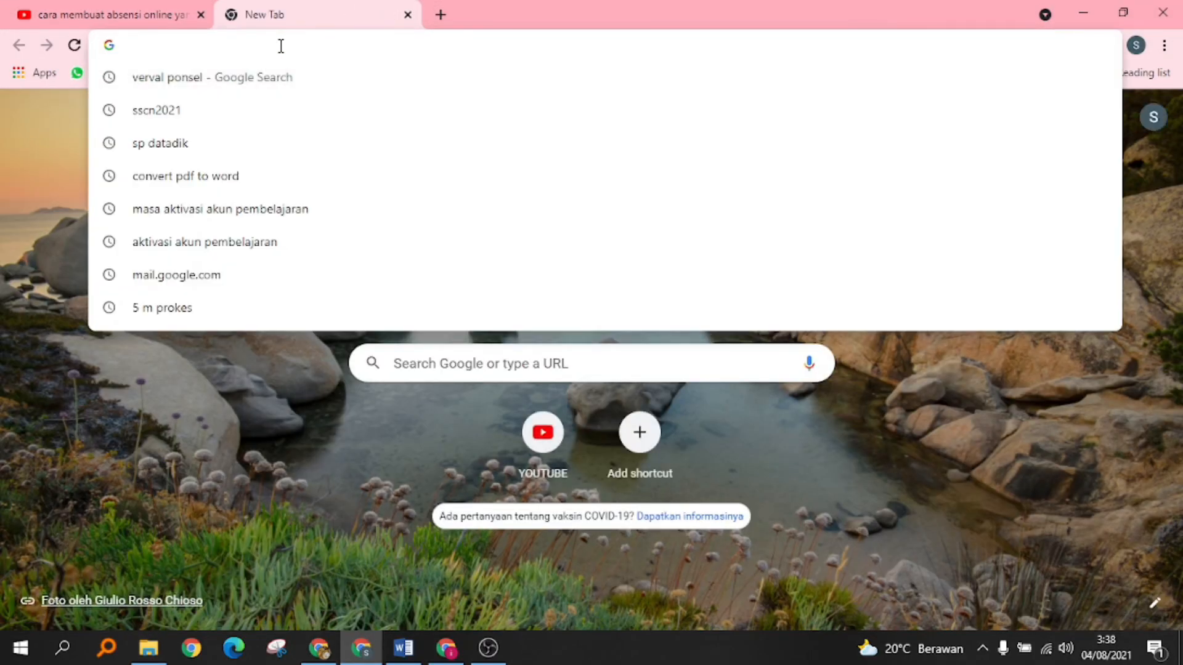
key(ctrl+v)
key(Return)
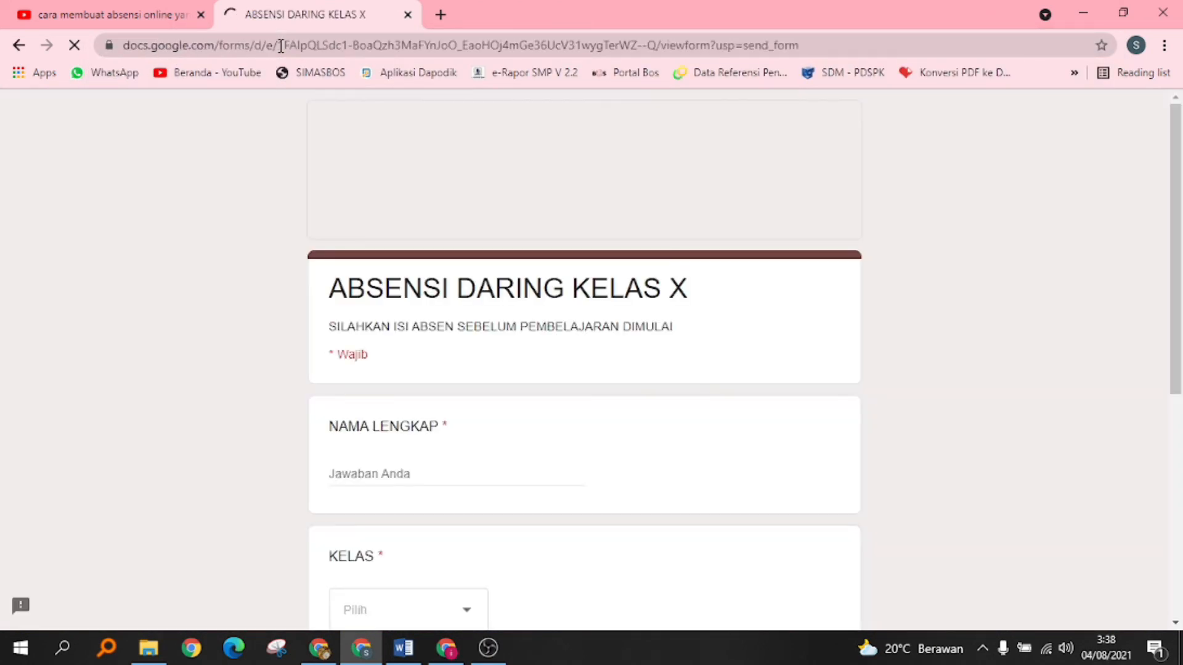
- Submit a test response with NAMA LENGKAP "CONTOH 1", class KELAS X OTKP 1 and attendance HADIR
scroll(533, 325, down, 2)
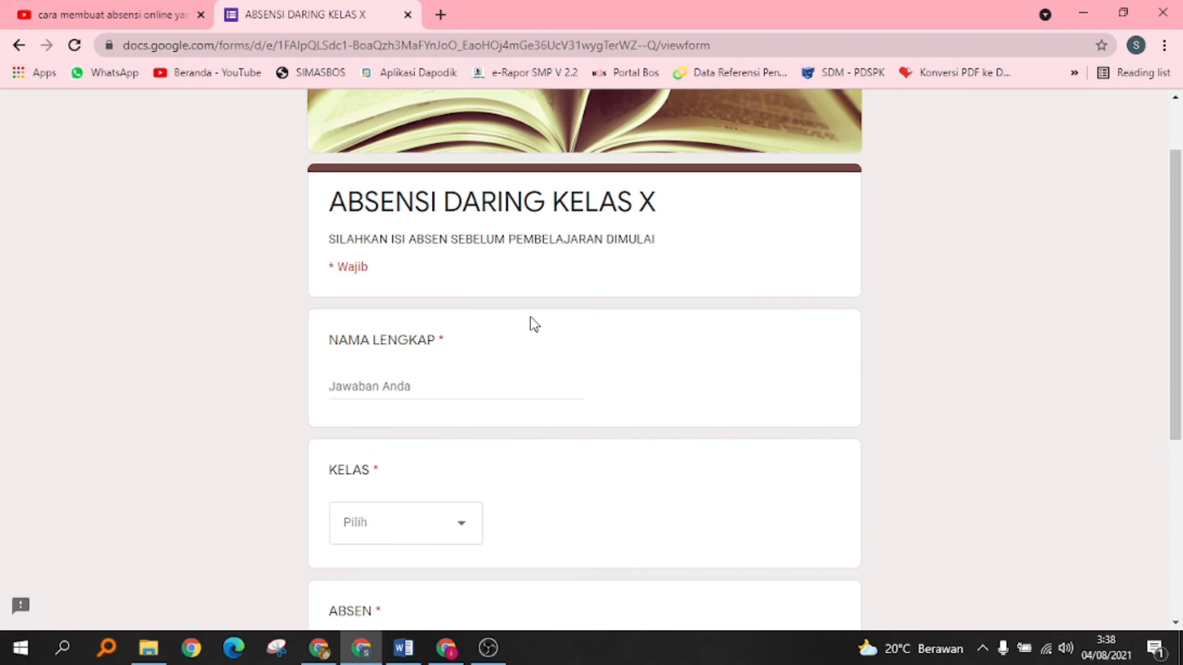
click(403, 388)
text(c)
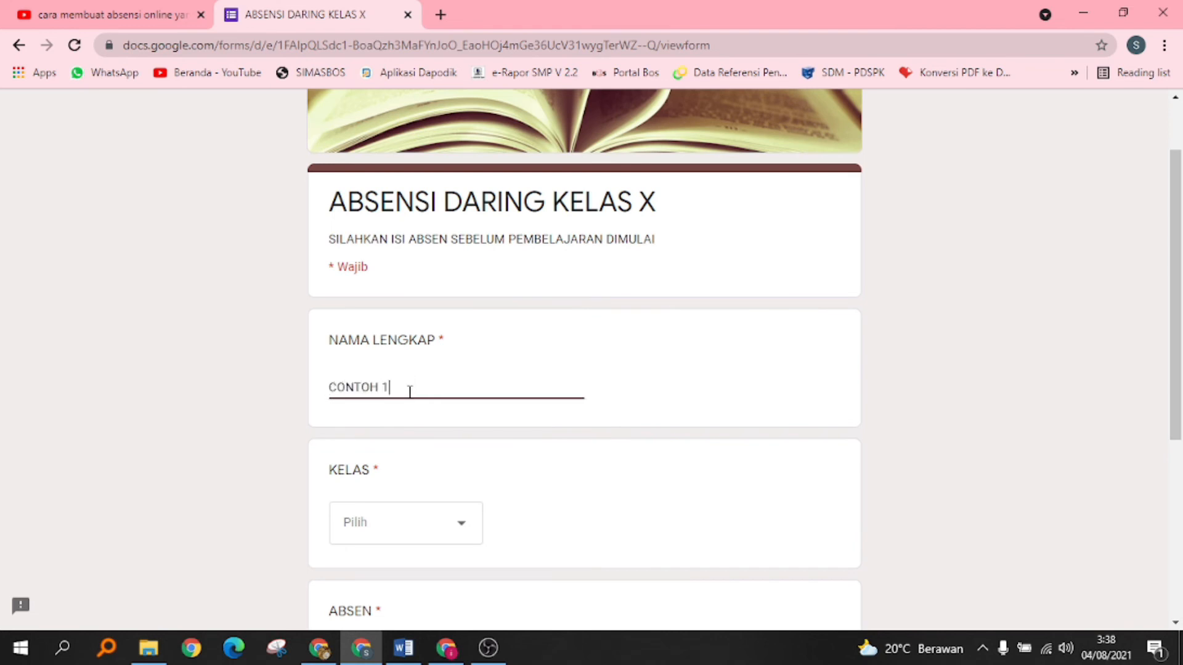
scroll(425, 388, down, 2)
click(456, 440)
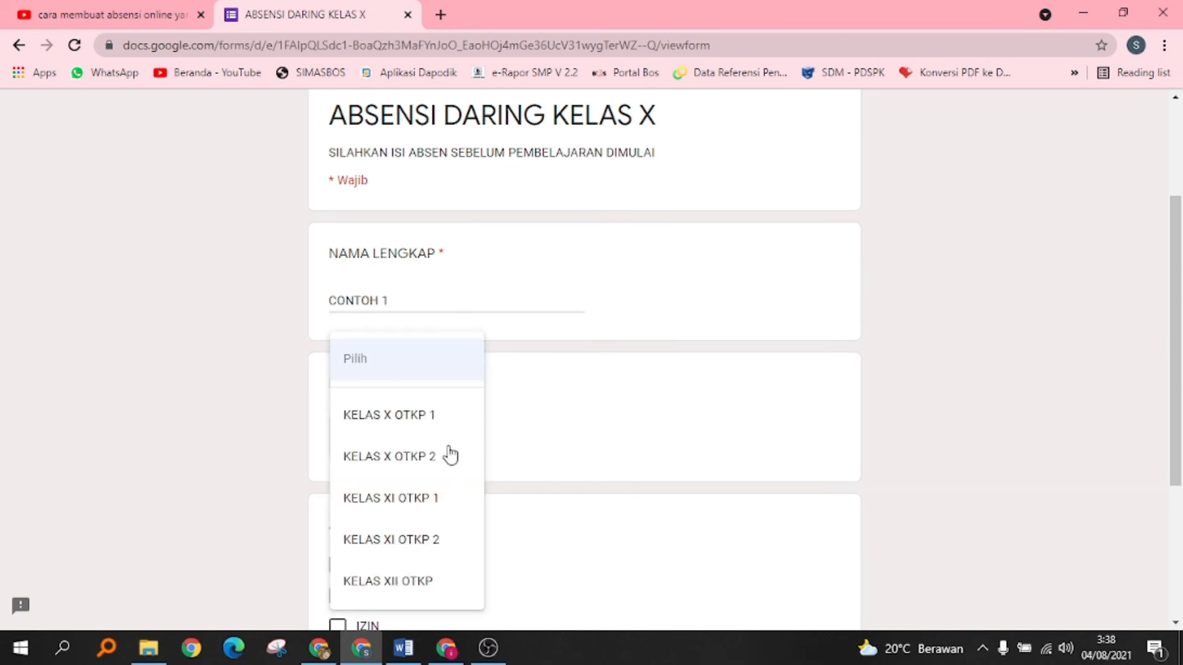
click(437, 435)
scroll(507, 412, down, 4)
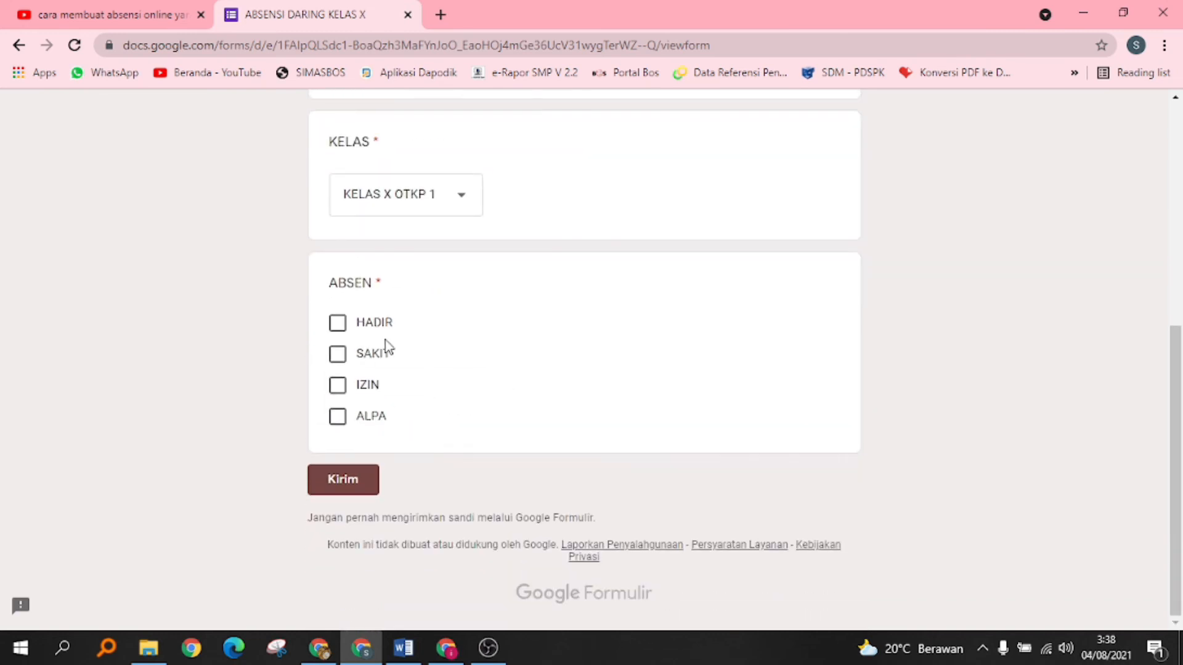
click(338, 323)
click(343, 479)
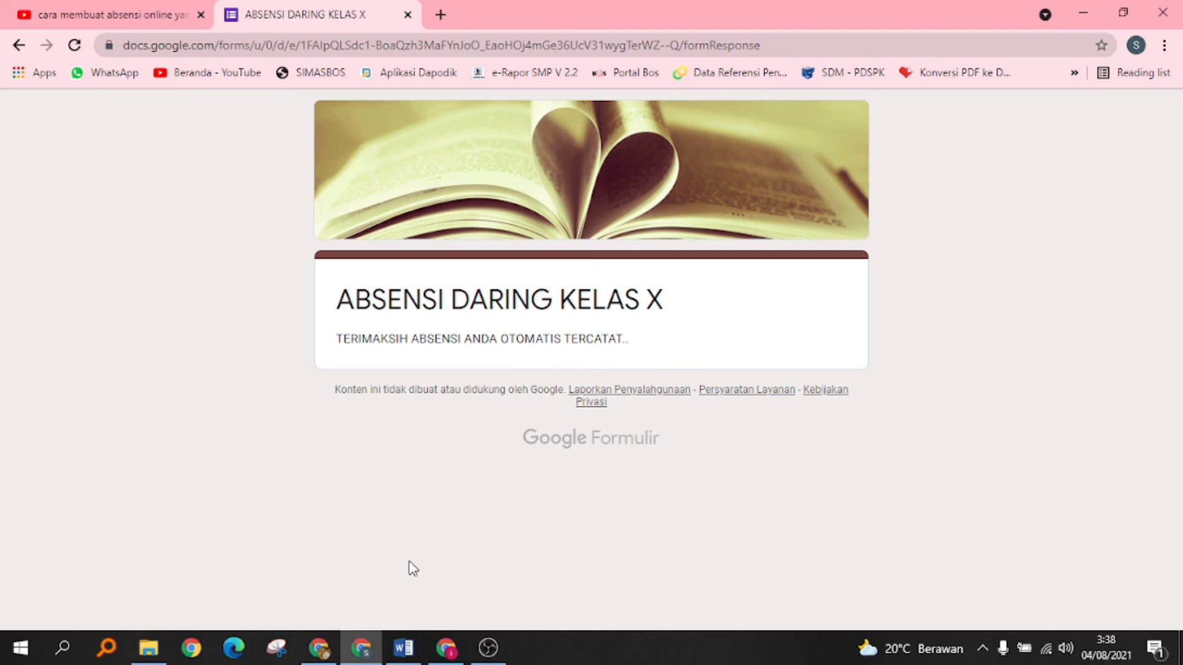
- Switch back to the first Chrome window and check the submitted response in the ABSENSI DARING KELAS X (Jawaban) spreadsheet
click(319, 648)
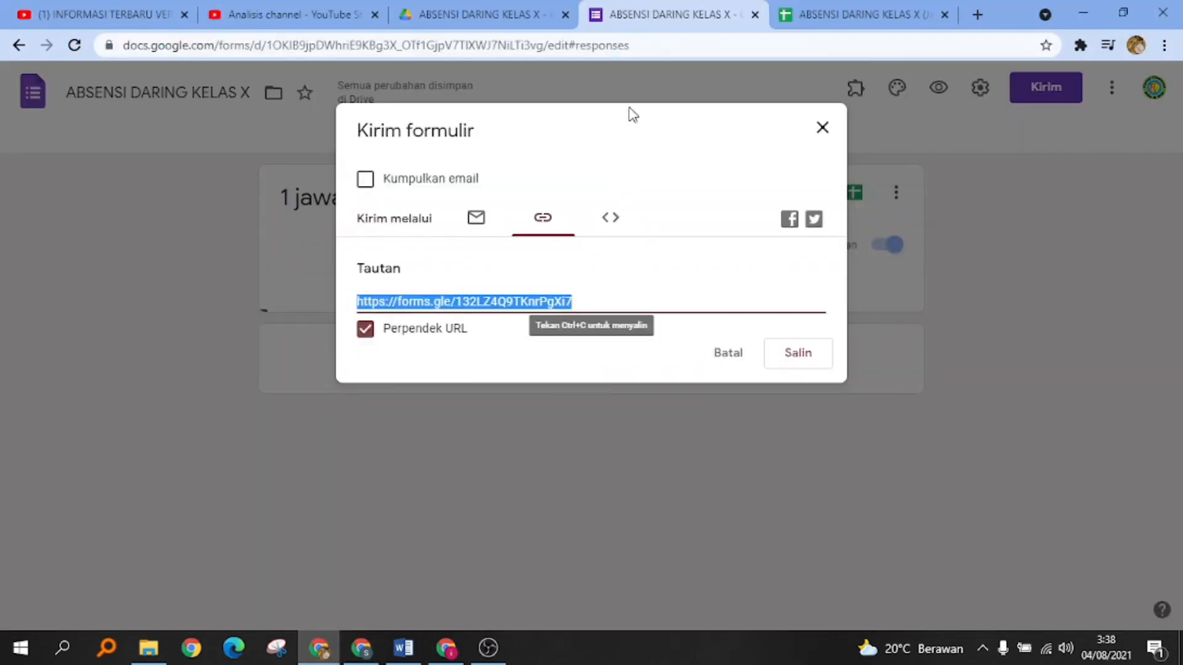
click(825, 17)
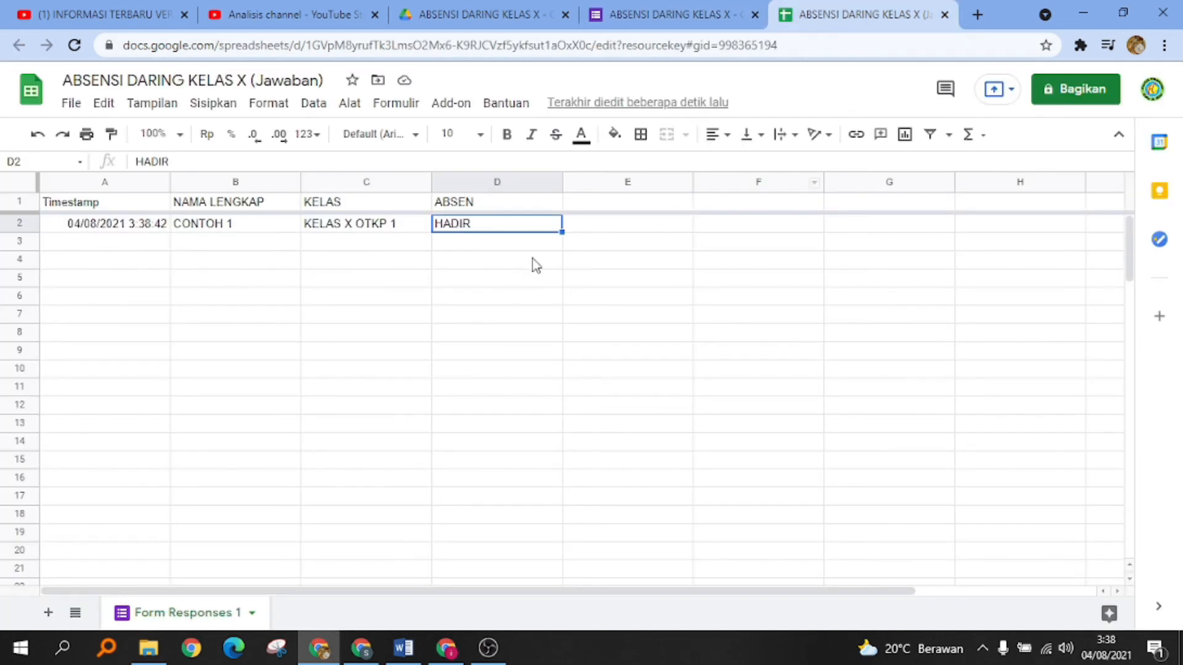
click(188, 240)
click(228, 225)
click(332, 203)
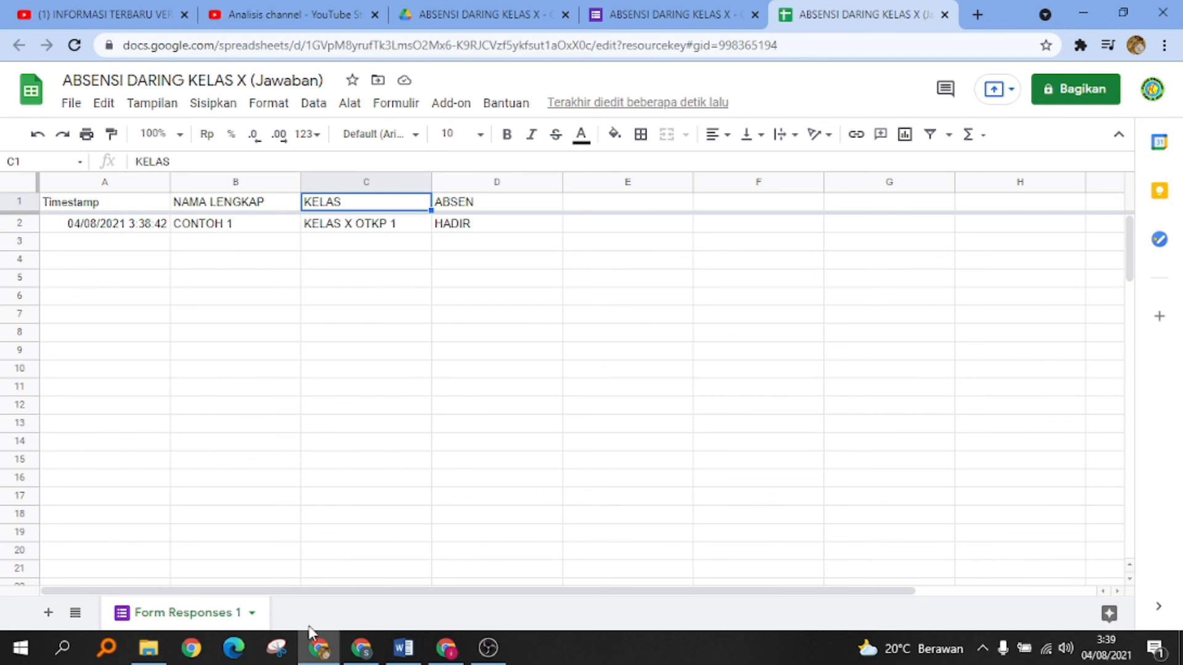
- Switch to the Chrome window with the submitted form and reopen it blank through its viewform address
click(361, 647)
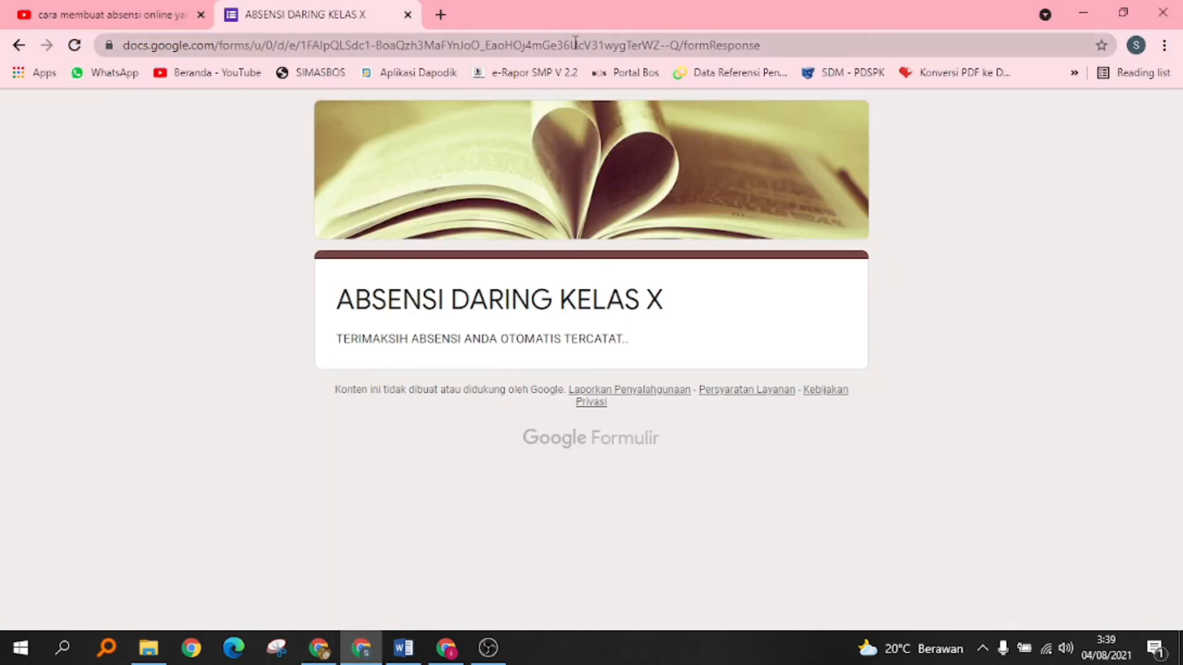
click(774, 40)
key(Return)
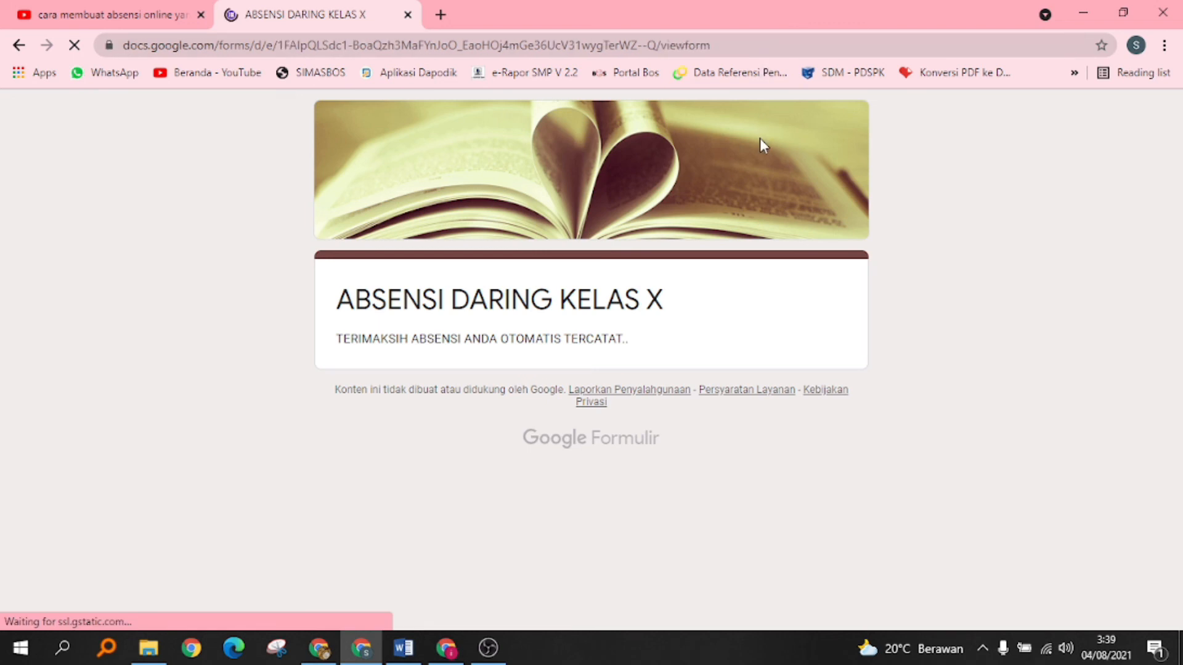
- Submit another test response with NAMA LENGKAP "CONTOH 2", class KELAS X OTKP 1 and attendance SAKIT
click(465, 476)
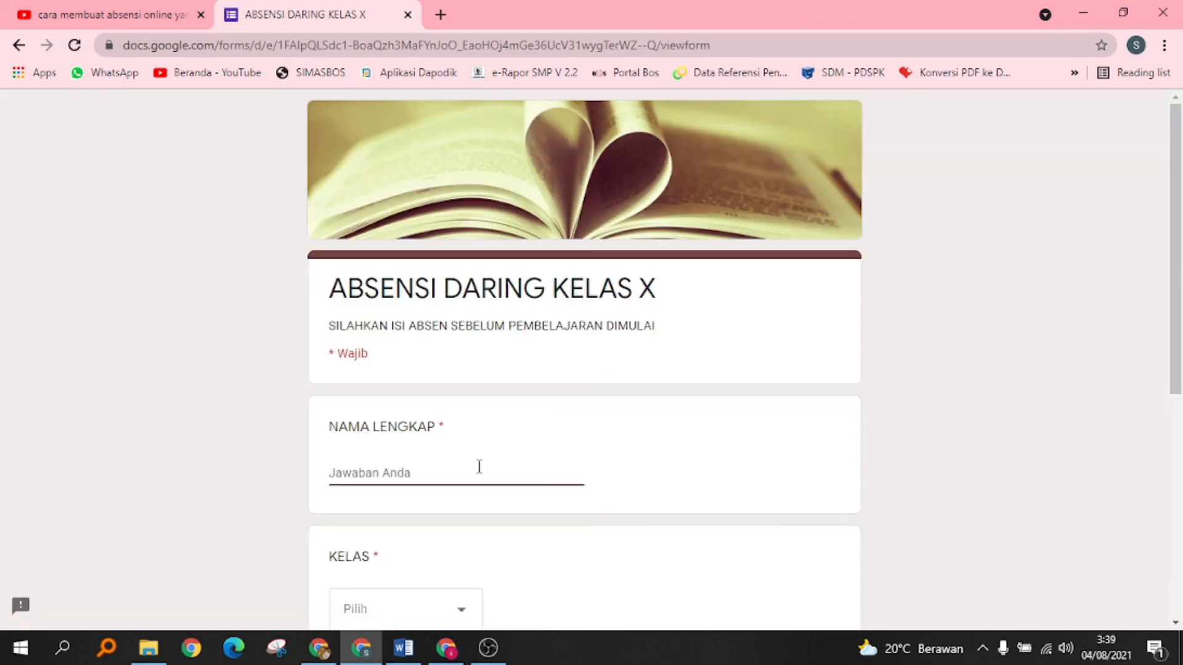
text(CONTOH 2)
scroll(479, 467, down, 3)
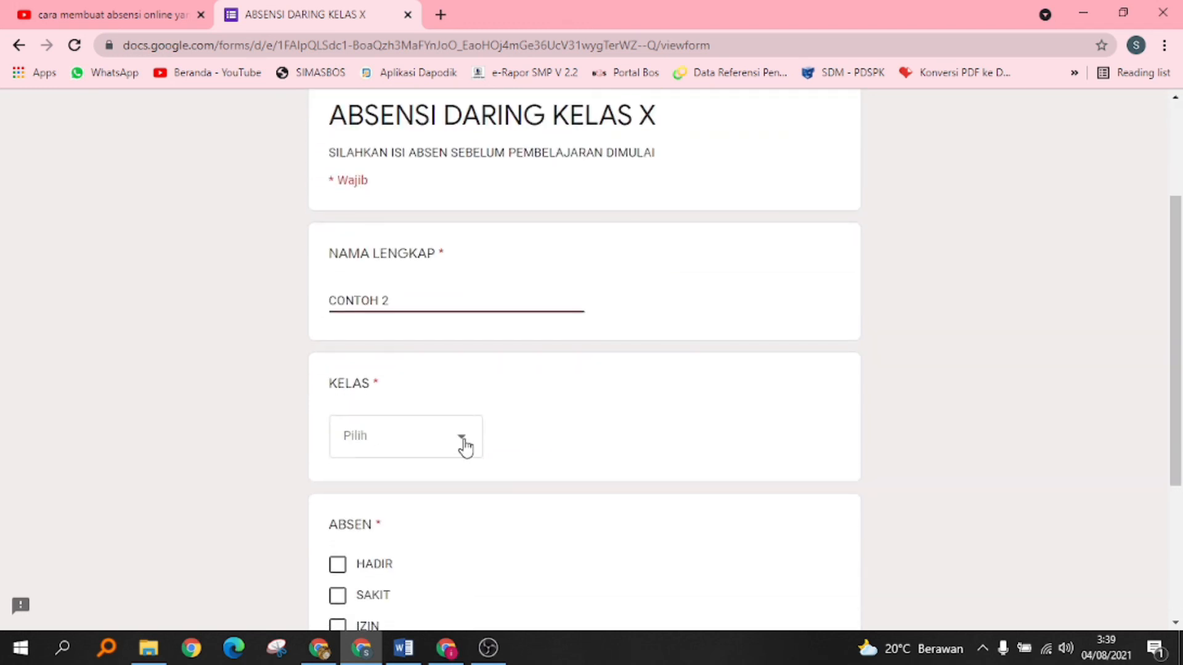
click(463, 442)
click(436, 425)
scroll(468, 439, down, 3)
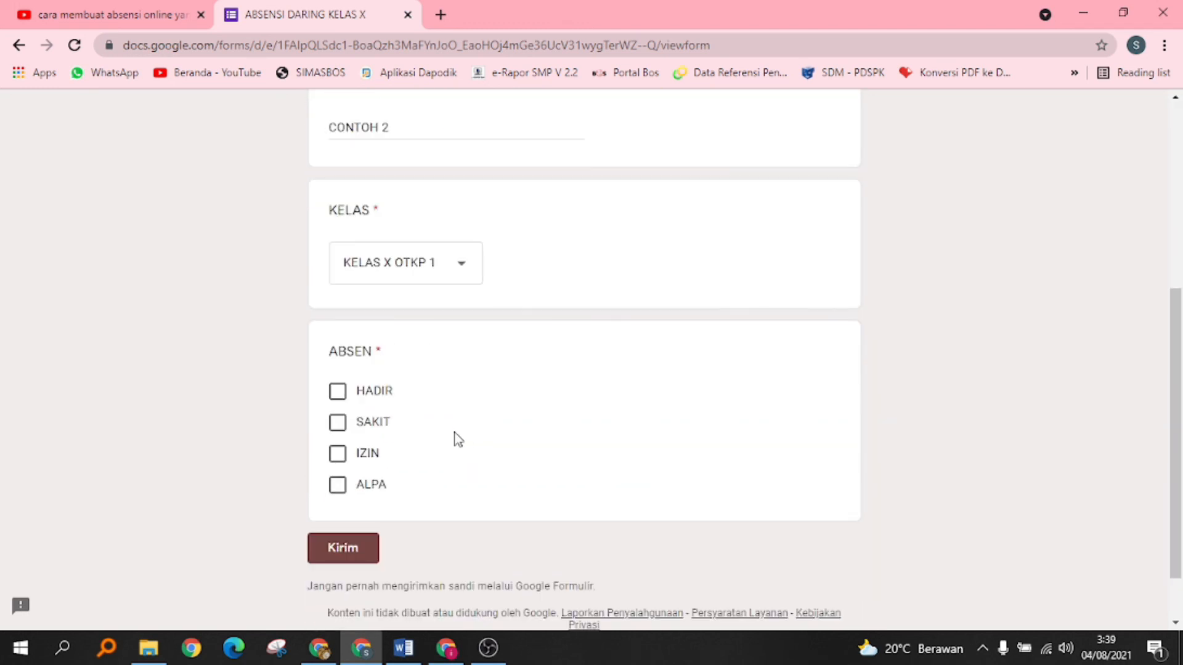
click(338, 424)
click(344, 548)
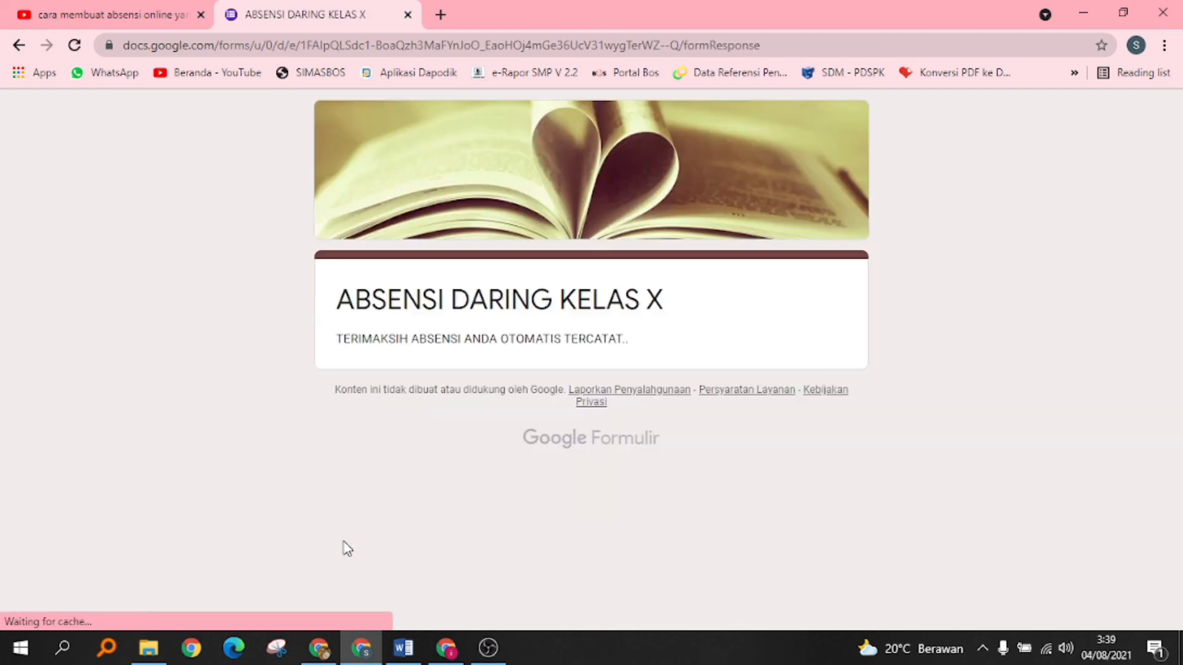
- Check the second response in the spreadsheet, view the ABSENSI DARING KELAS X Drive folder, and minimize both Chrome windows
click(326, 648)
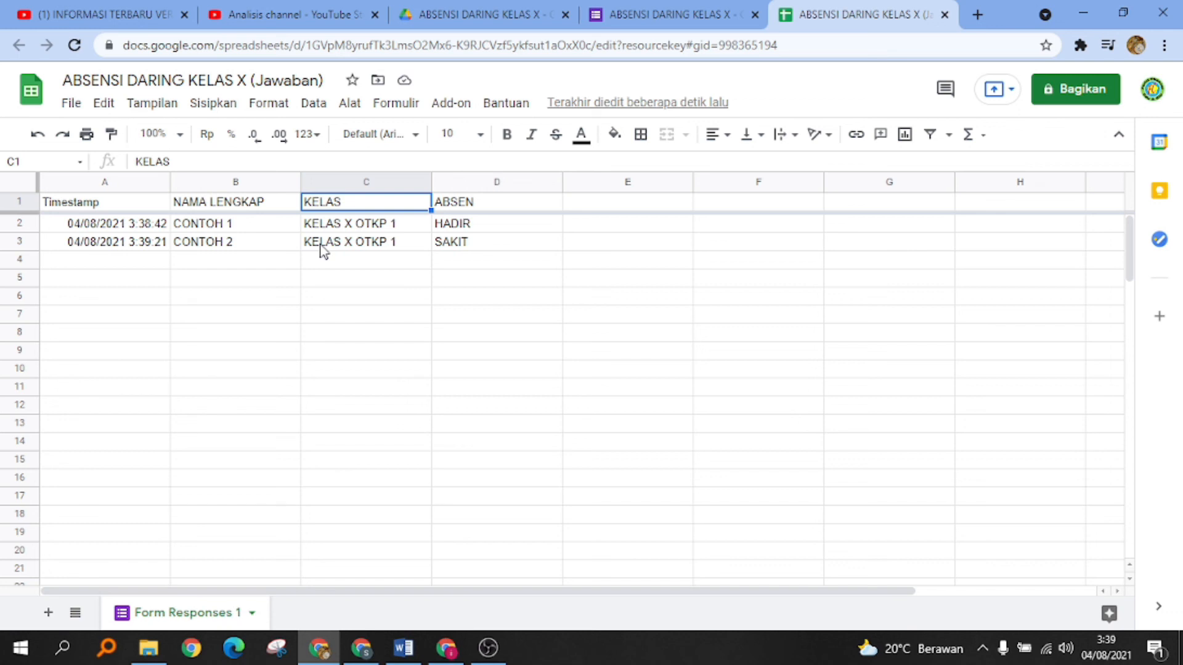
click(532, 252)
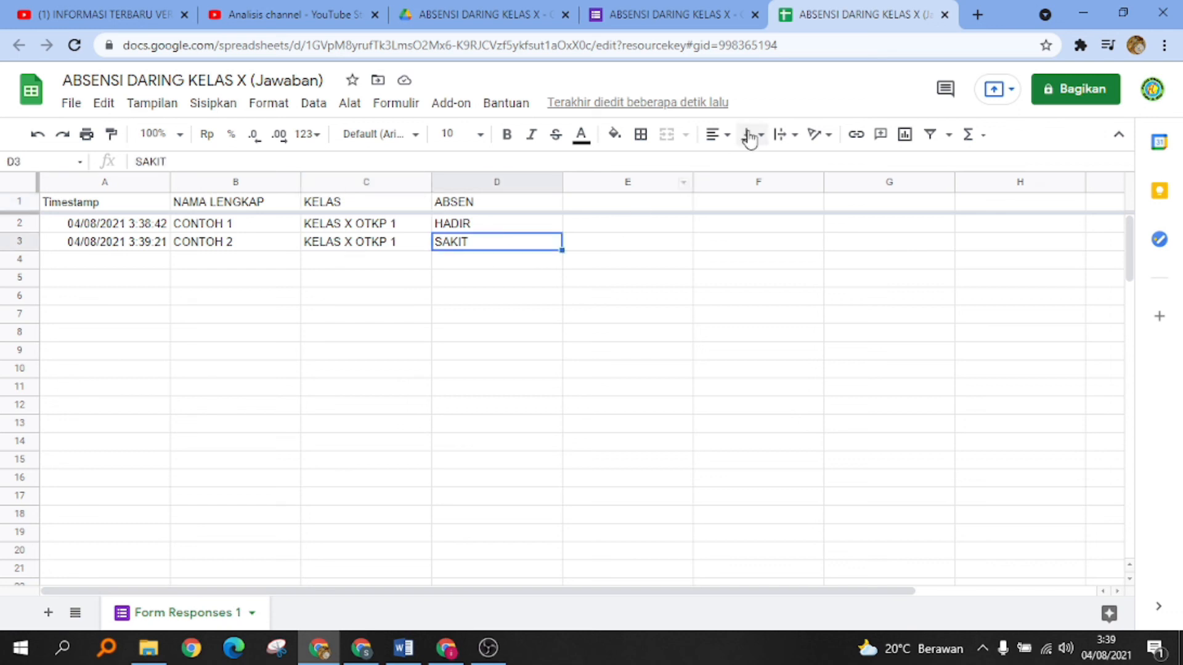
click(720, 15)
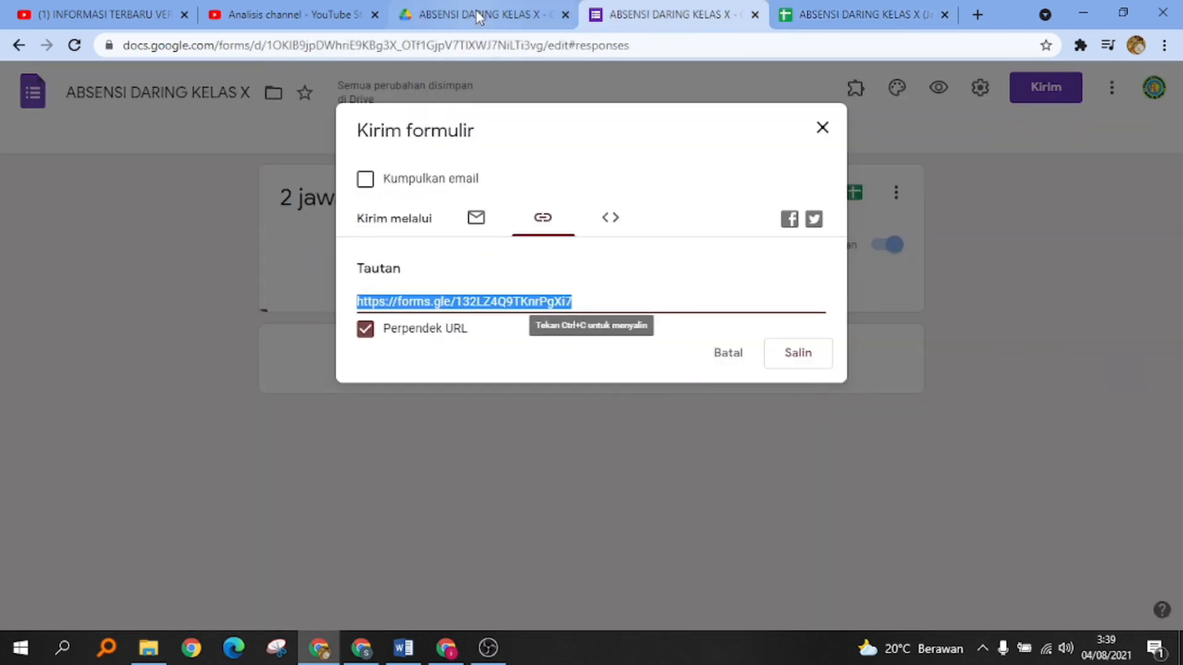
click(478, 15)
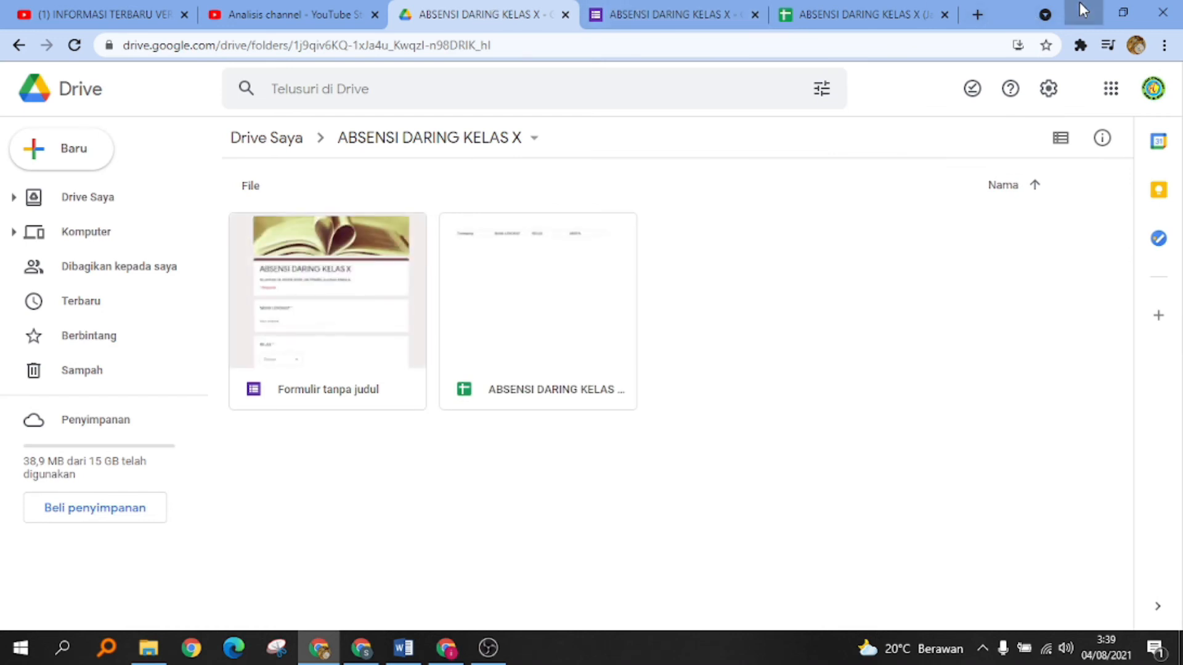
click(1082, 12)
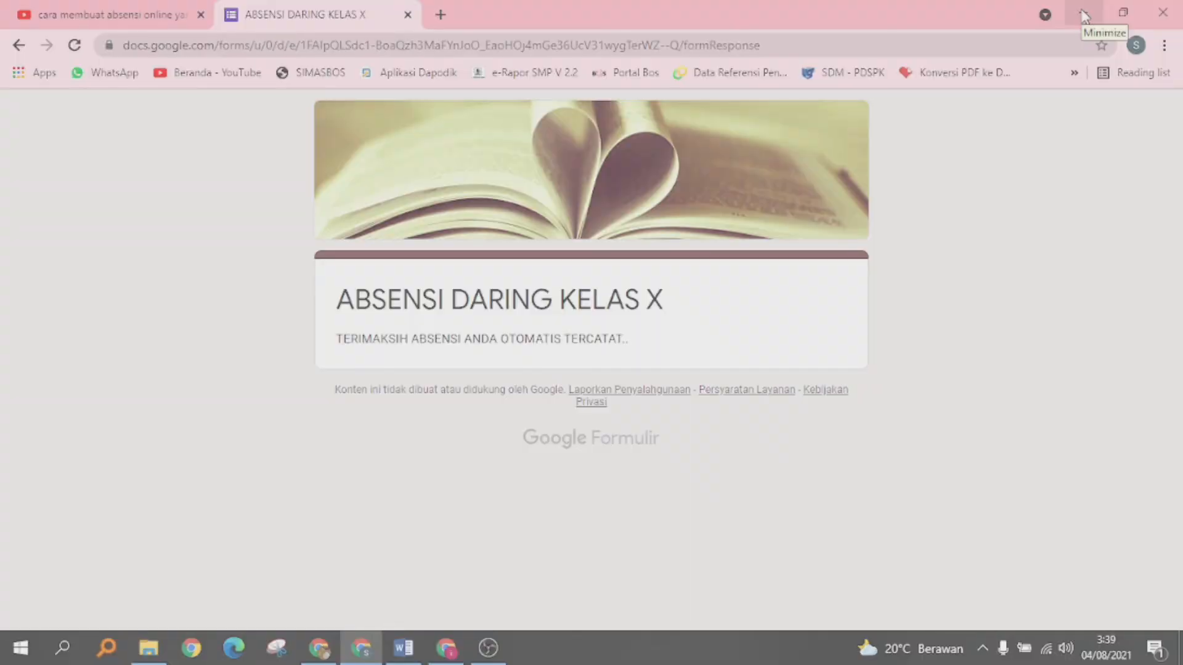
click(1082, 15)
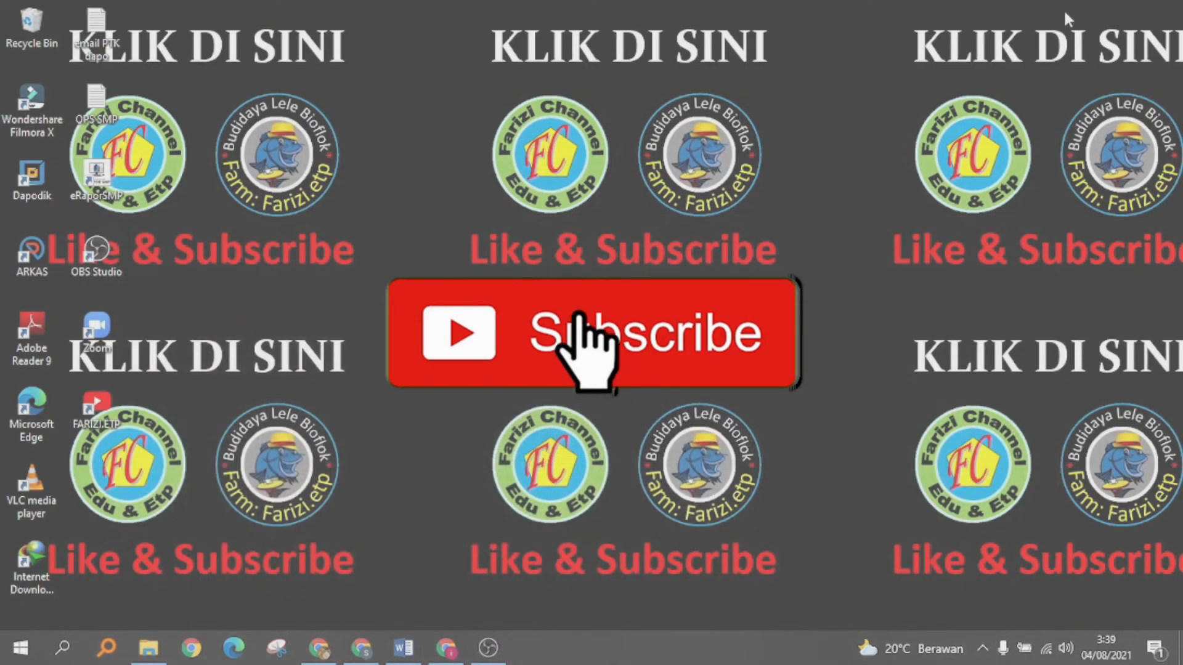